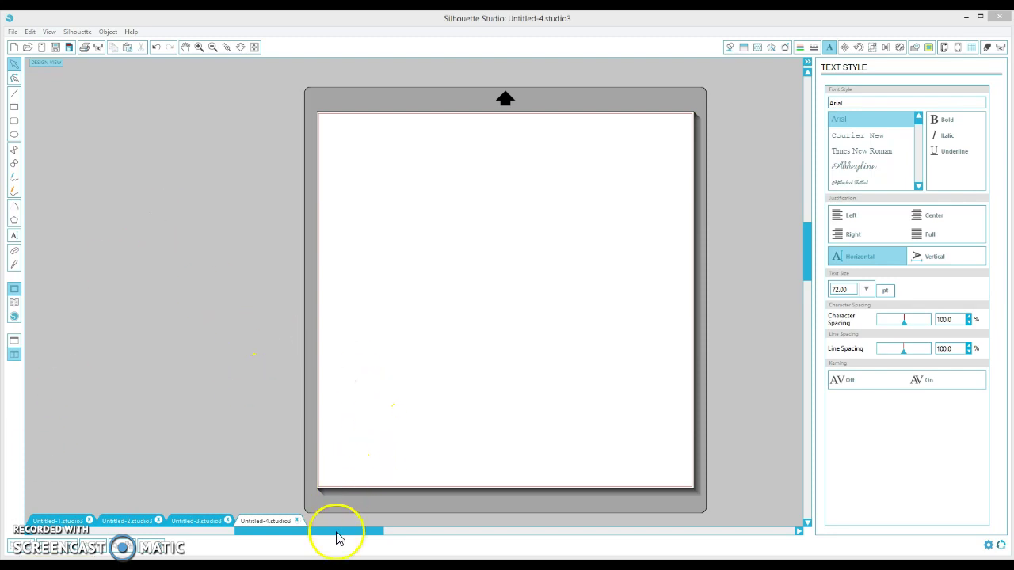
# - Drag the jersey, crouching player, helmet and whistle pictures apart beside the mat
pyautogui.moveTo(335, 532); pyautogui.dragTo(535, 495)
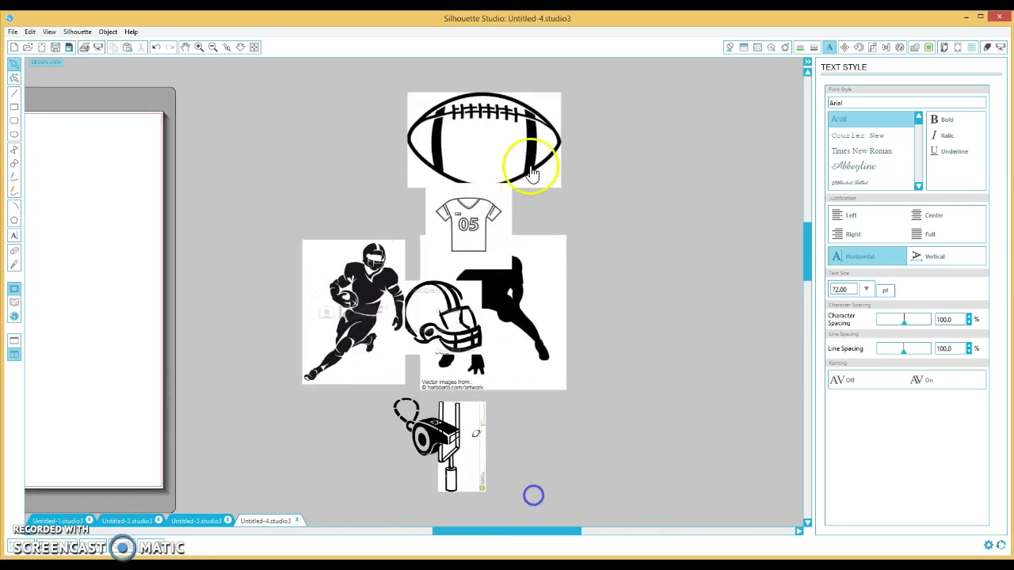
pyautogui.moveTo(410, 203); pyautogui.dragTo(309, 140)
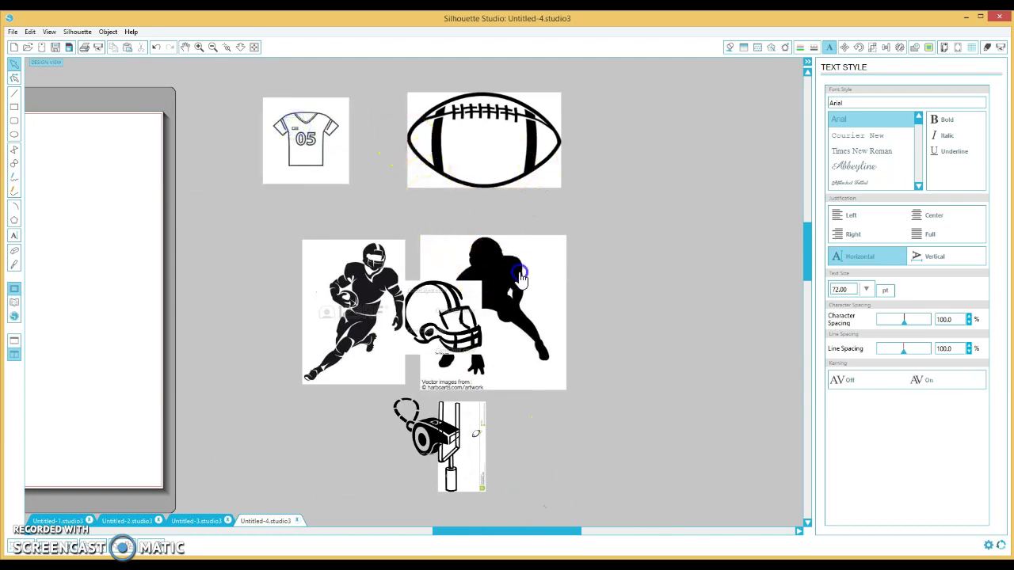
pyautogui.moveTo(536, 270); pyautogui.dragTo(563, 259)
pyautogui.moveTo(456, 323); pyautogui.dragTo(475, 360)
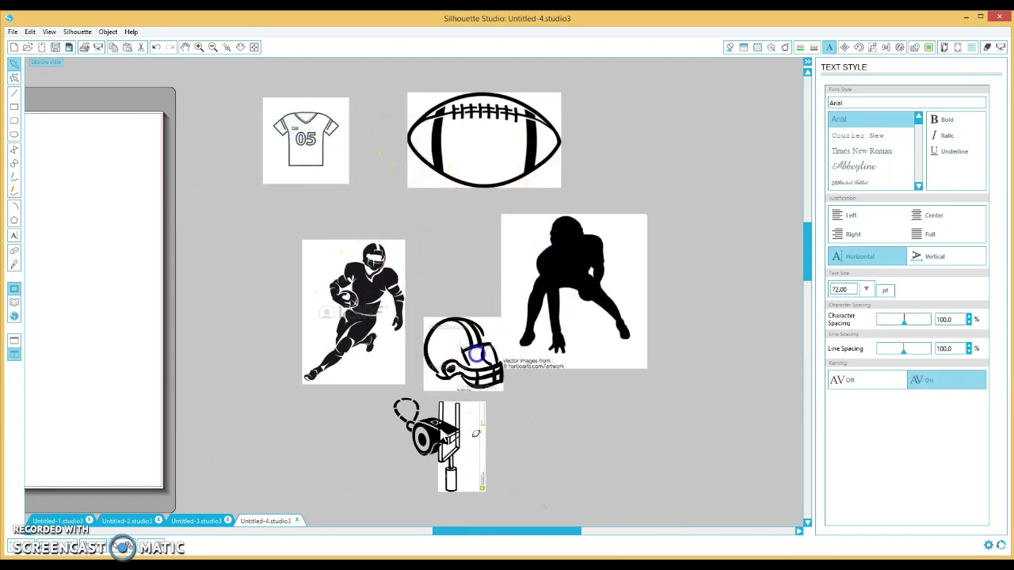
pyautogui.moveTo(402, 439); pyautogui.dragTo(376, 439)
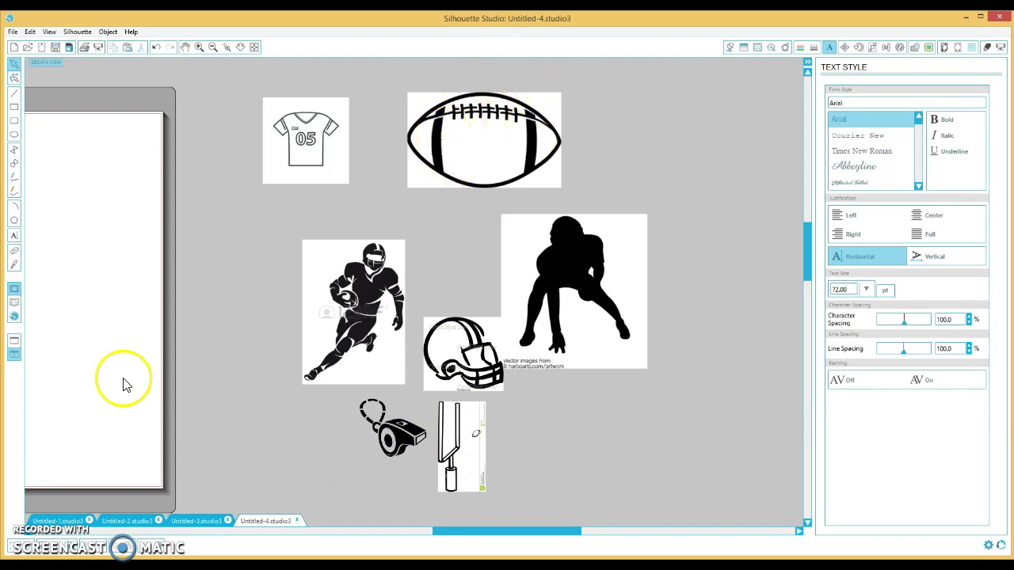
pyautogui.moveTo(446, 533); pyautogui.dragTo(301, 530)
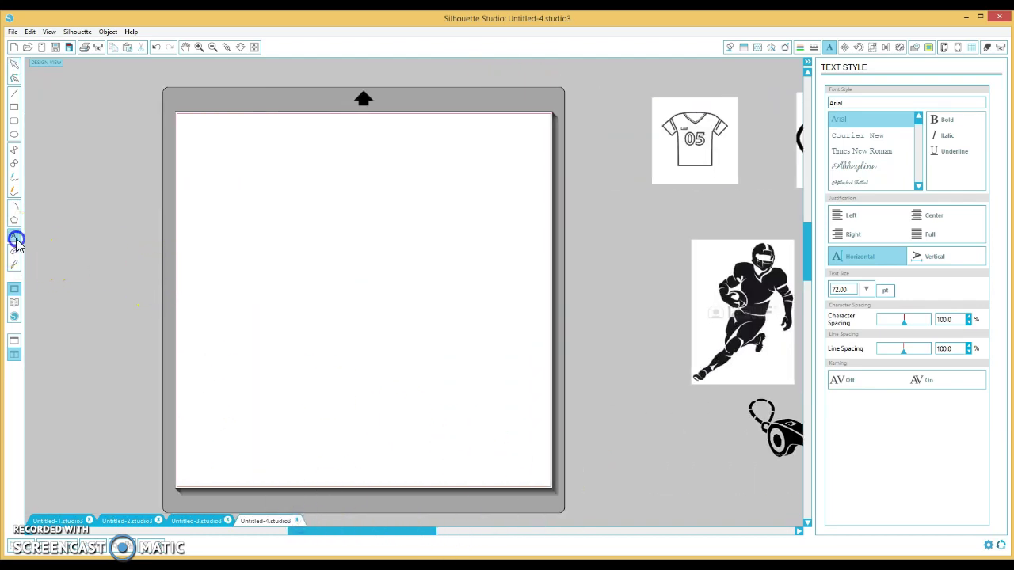
# - Add the text LIFE on the mat and set its font to Impact
pyautogui.click(261, 285)
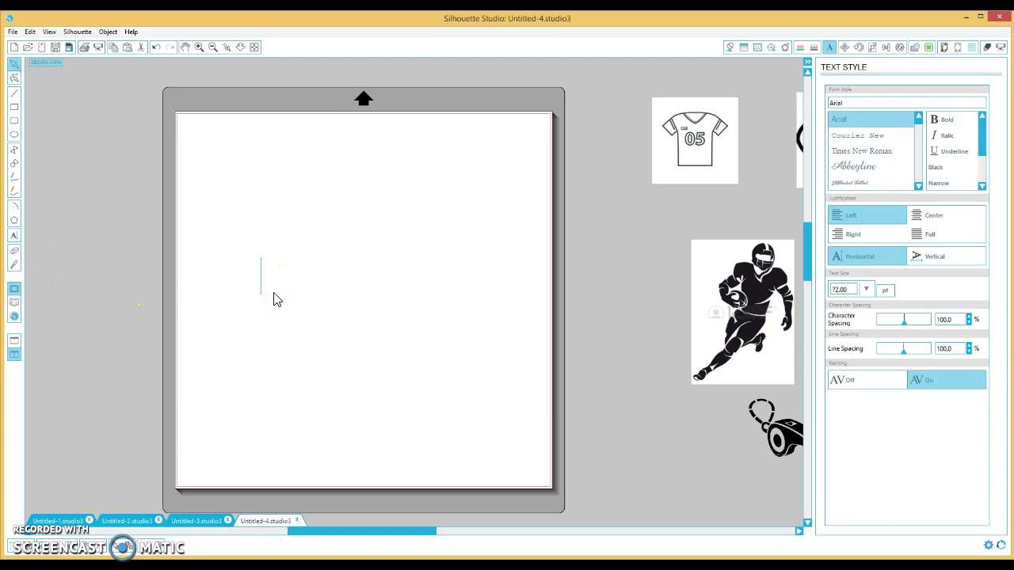
pyautogui.write('LIFE')
pyautogui.click(291, 297)
pyautogui.click(290, 283)
pyautogui.click(838, 105)
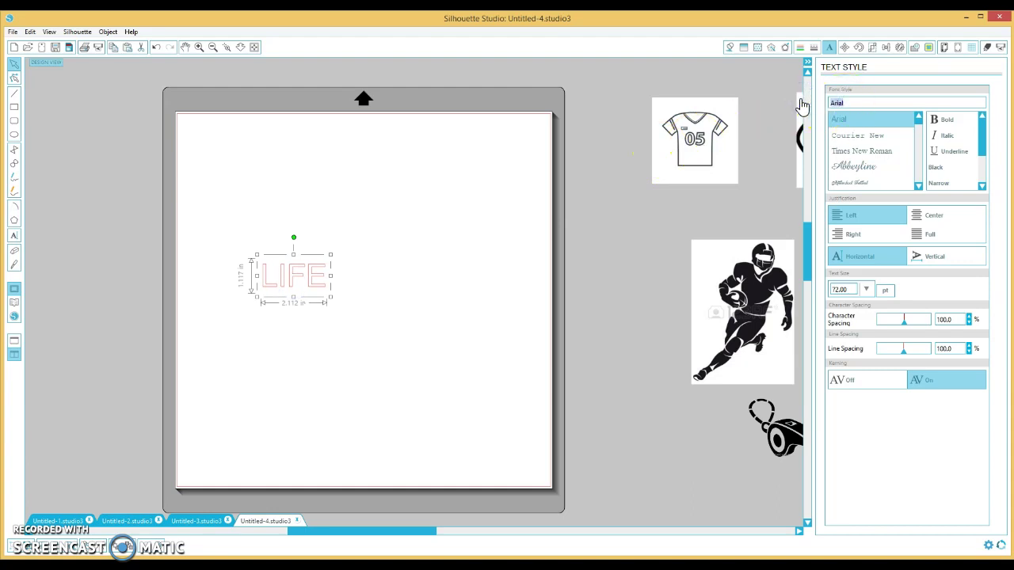
pyautogui.write('IMpact')
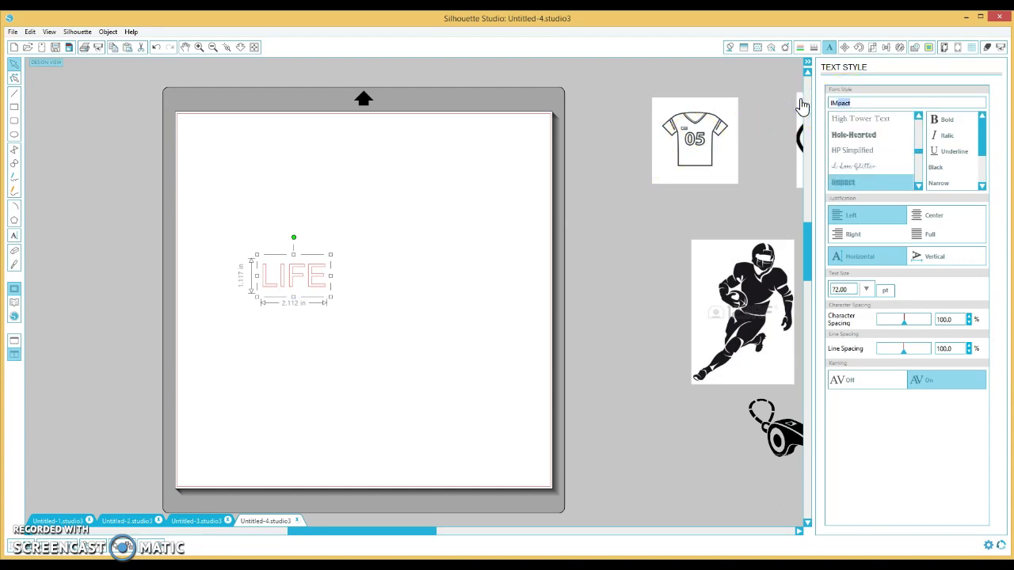
pyautogui.press('Return')
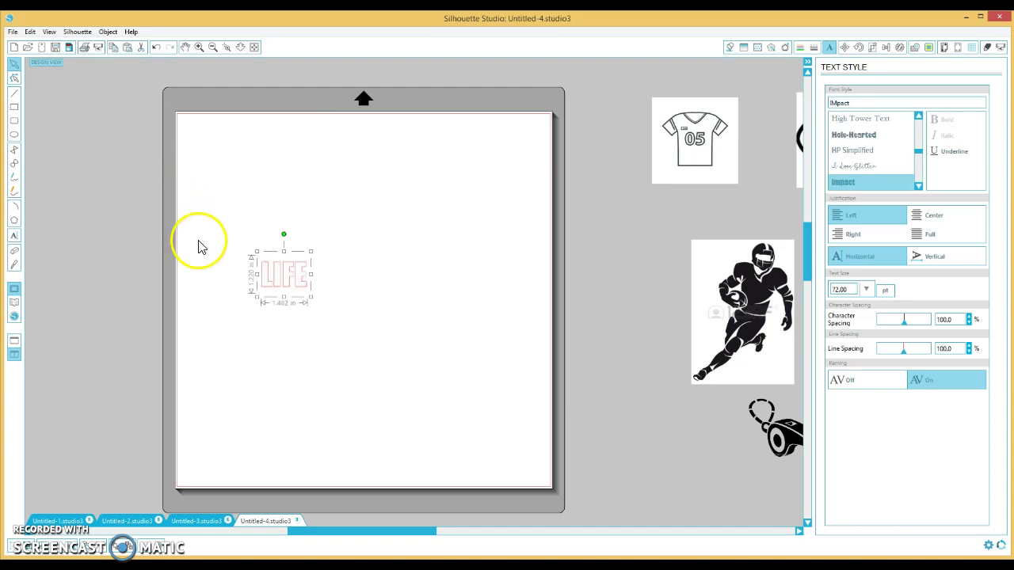
# - Enlarge LIFE to about 12.267 in wide, nearly spanning the mat
pyautogui.moveTo(311, 299); pyautogui.dragTo(430, 382)
pyautogui.moveTo(432, 324); pyautogui.dragTo(514, 340)
pyautogui.moveTo(257, 252); pyautogui.dragTo(169, 194)
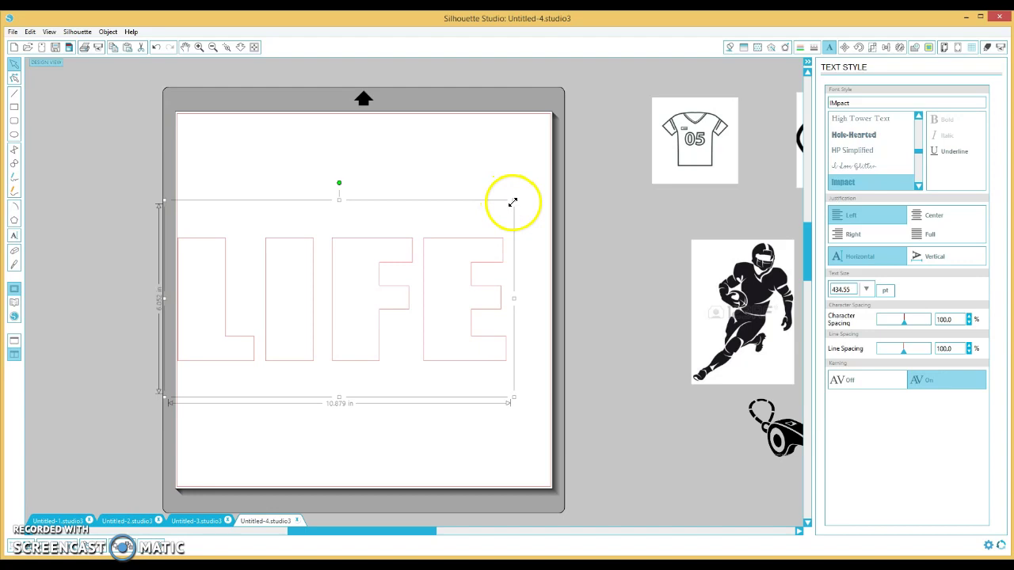
pyautogui.moveTo(512, 202); pyautogui.dragTo(538, 190)
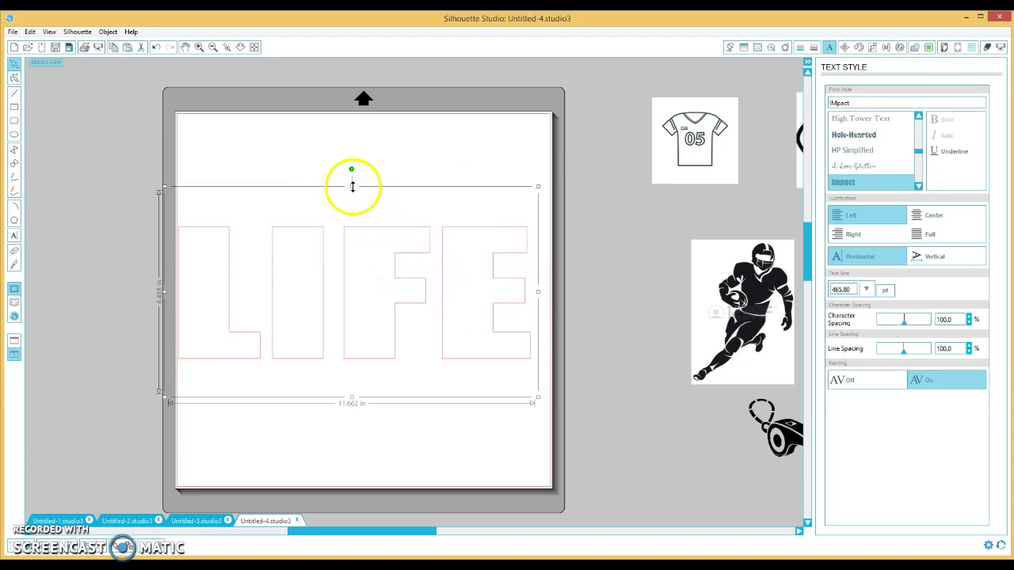
pyautogui.moveTo(352, 186); pyautogui.dragTo(352, 167)
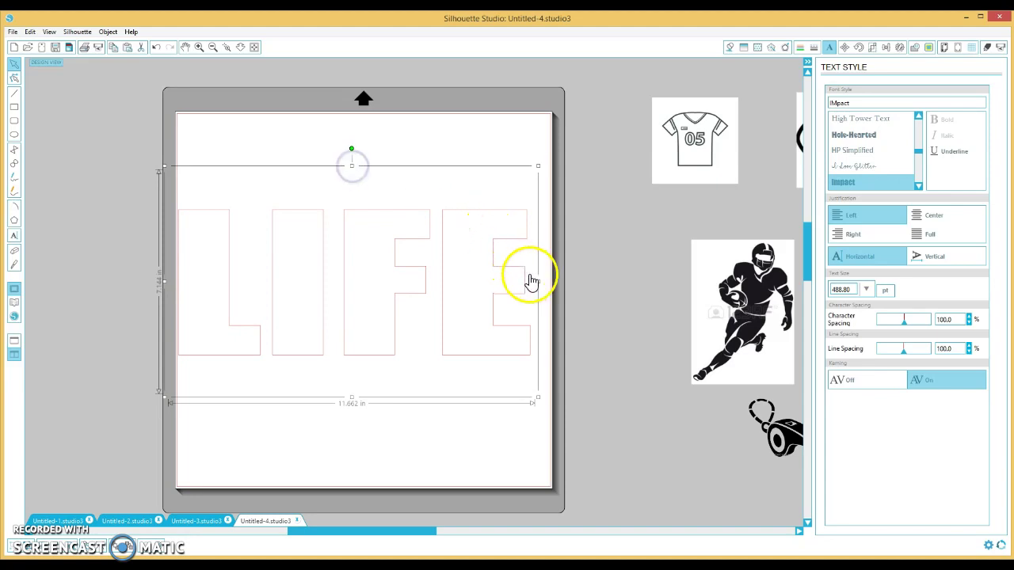
pyautogui.moveTo(540, 282); pyautogui.dragTo(557, 281)
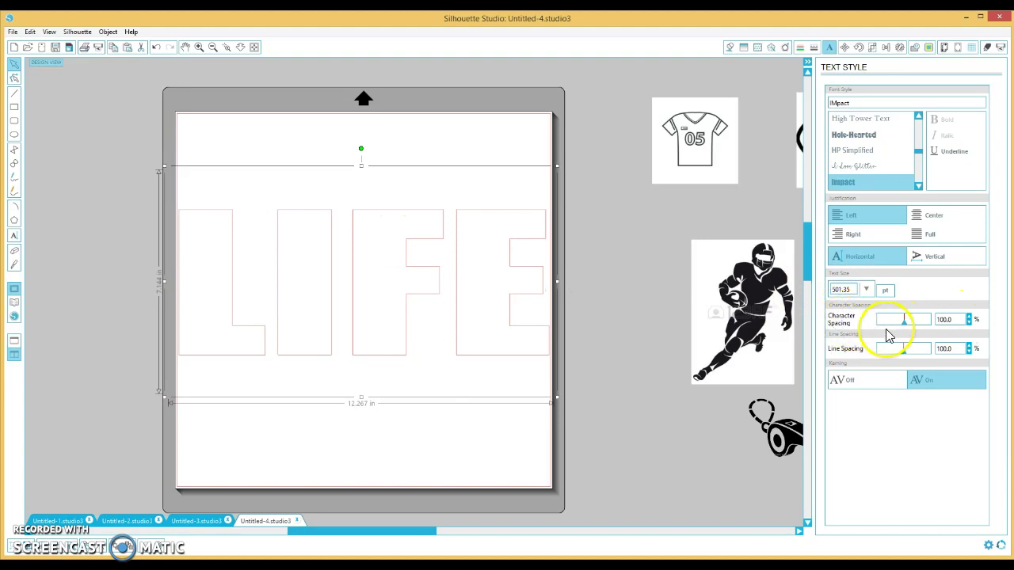
# - Reduce LIFE's character spacing step by step down to 89.5%
pyautogui.click(969, 324)
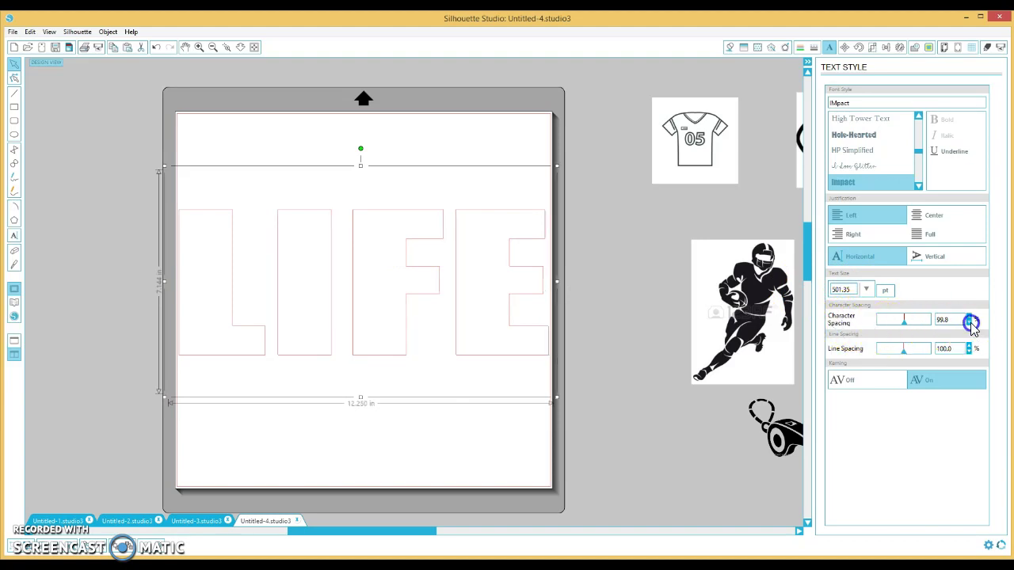
pyautogui.click(970, 325)
pyautogui.click(969, 325)
pyautogui.click(969, 324)
pyautogui.click(970, 324)
pyautogui.click(969, 325)
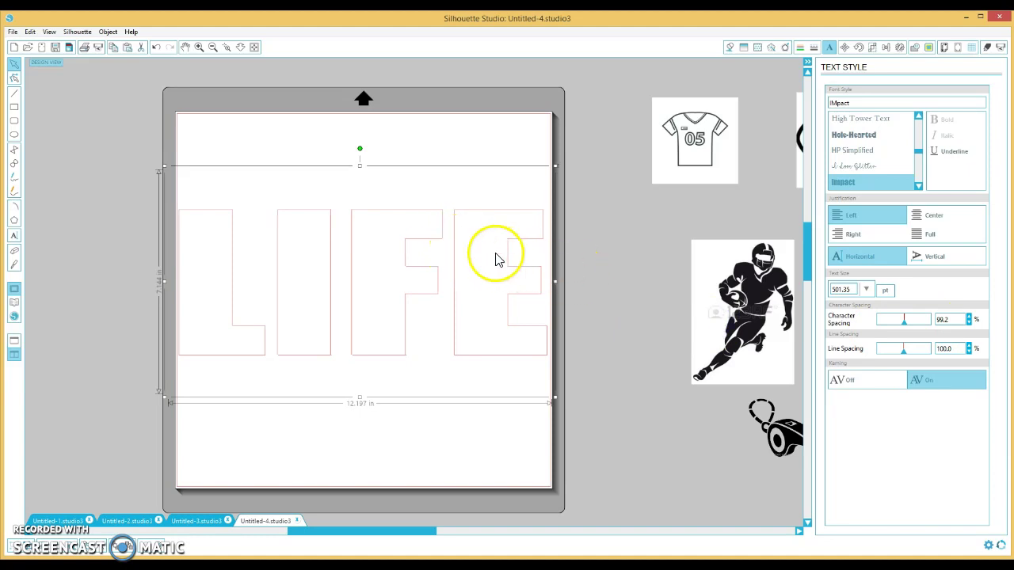
pyautogui.click(970, 324)
pyautogui.click(969, 325)
pyautogui.click(969, 325)
pyautogui.click(969, 325)
pyautogui.click(970, 325)
pyautogui.click(970, 325)
pyautogui.click(969, 325)
pyautogui.click(970, 325)
pyautogui.click(970, 325)
pyautogui.click(969, 324)
pyautogui.click(970, 325)
pyautogui.click(969, 325)
pyautogui.click(970, 325)
pyautogui.click(969, 324)
pyautogui.click(969, 324)
pyautogui.click(970, 324)
pyautogui.click(969, 324)
pyautogui.click(969, 325)
pyautogui.click(969, 324)
pyautogui.click(969, 324)
pyautogui.click(969, 325)
pyautogui.click(969, 325)
pyautogui.click(970, 324)
pyautogui.click(969, 324)
pyautogui.click(970, 324)
pyautogui.click(970, 325)
pyautogui.click(970, 325)
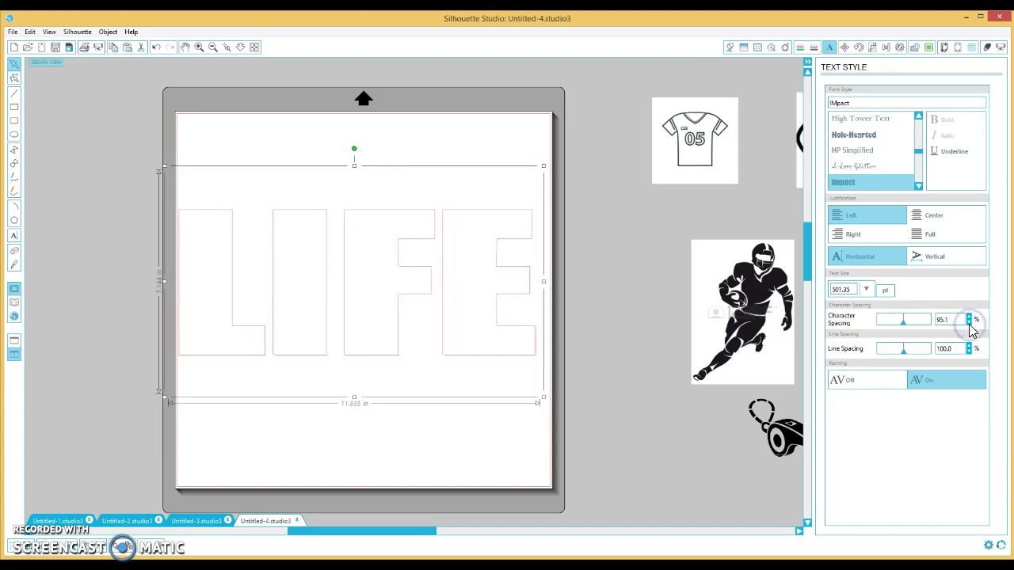
pyautogui.click(969, 325)
pyautogui.click(970, 325)
pyautogui.click(969, 325)
pyautogui.click(969, 325)
pyautogui.click(969, 325)
pyautogui.click(969, 324)
pyautogui.click(969, 325)
pyautogui.click(969, 324)
pyautogui.click(970, 325)
pyautogui.click(970, 324)
pyautogui.click(970, 325)
pyautogui.click(970, 325)
pyautogui.click(970, 325)
pyautogui.click(969, 325)
pyautogui.click(970, 325)
pyautogui.click(969, 325)
pyautogui.click(969, 324)
pyautogui.click(970, 325)
pyautogui.click(969, 325)
pyautogui.click(969, 325)
pyautogui.click(969, 324)
pyautogui.click(969, 325)
pyautogui.click(969, 324)
pyautogui.click(969, 325)
pyautogui.click(969, 325)
pyautogui.click(970, 325)
pyautogui.click(970, 325)
pyautogui.click(970, 325)
pyautogui.click(969, 325)
pyautogui.click(969, 325)
pyautogui.click(969, 325)
pyautogui.click(969, 325)
pyautogui.click(969, 325)
pyautogui.click(970, 325)
pyautogui.click(969, 324)
pyautogui.click(970, 325)
pyautogui.click(970, 324)
pyautogui.click(969, 325)
pyautogui.click(969, 324)
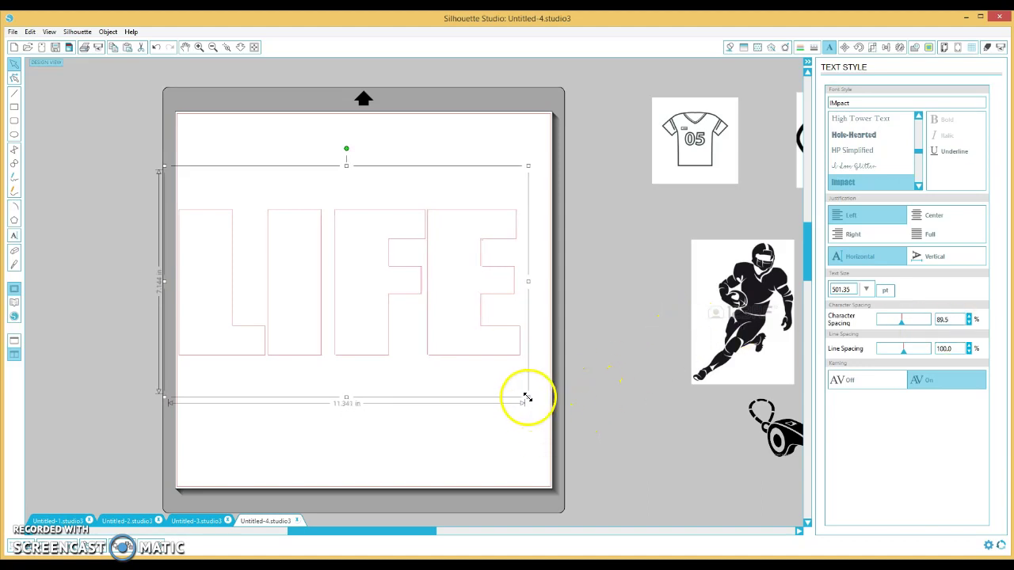
# - Resize LIFE to 11.107 in wide and shift it right to fit the mat
pyautogui.moveTo(531, 399)
pyautogui.mouseDown()
pyautogui.moveTo(561, 420)
pyautogui.moveTo(518, 391)
pyautogui.mouseUp()
pyautogui.moveTo(332, 267)
pyautogui.mouseDown()
pyautogui.moveTo(362, 268)
pyautogui.moveTo(347, 268)
pyautogui.mouseUp()
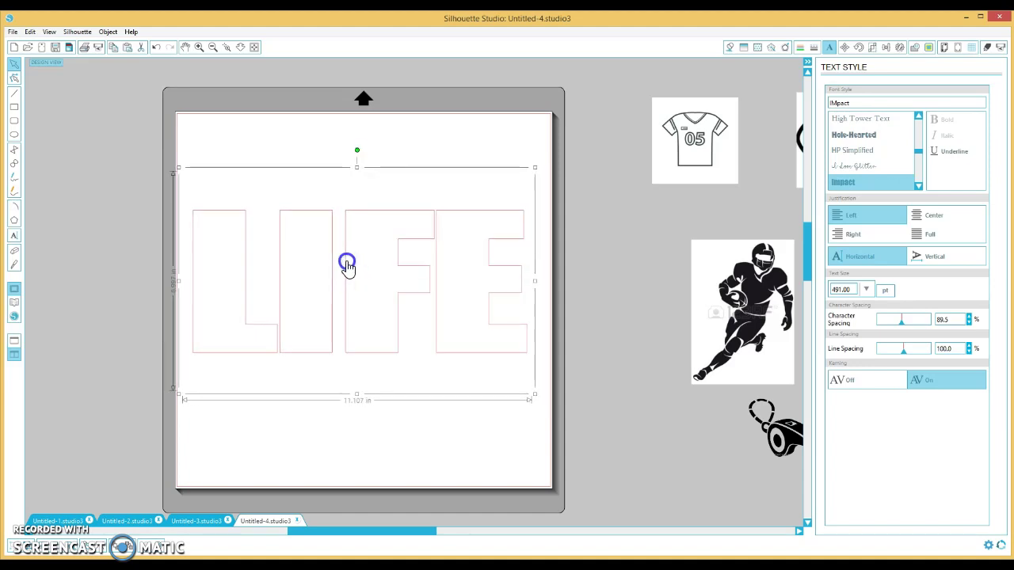
pyautogui.moveTo(423, 531); pyautogui.dragTo(520, 530)
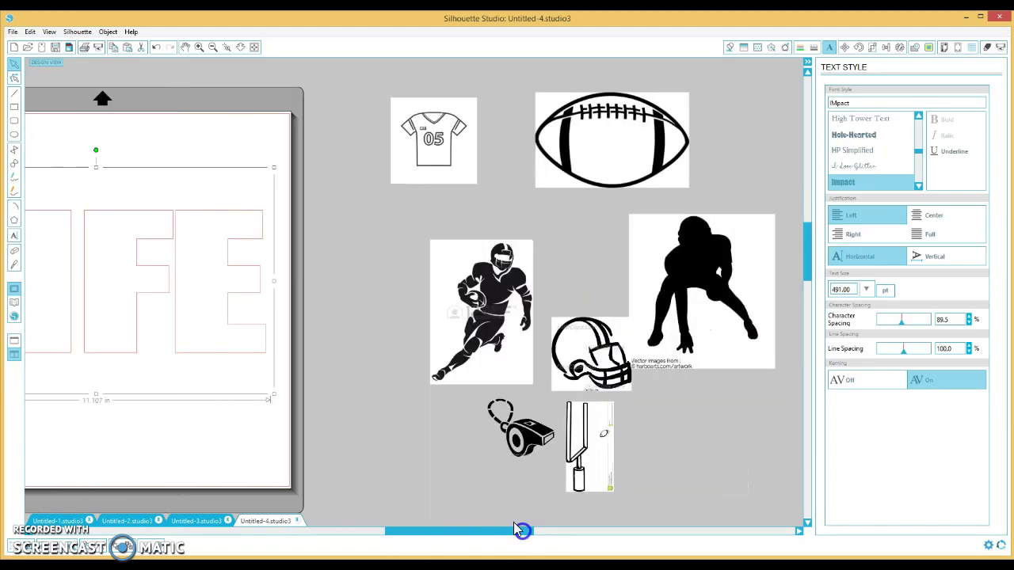
# - Trace the football with High Pass Filter off, delete its picture, and move the outline onto the mat
pyautogui.click(932, 49)
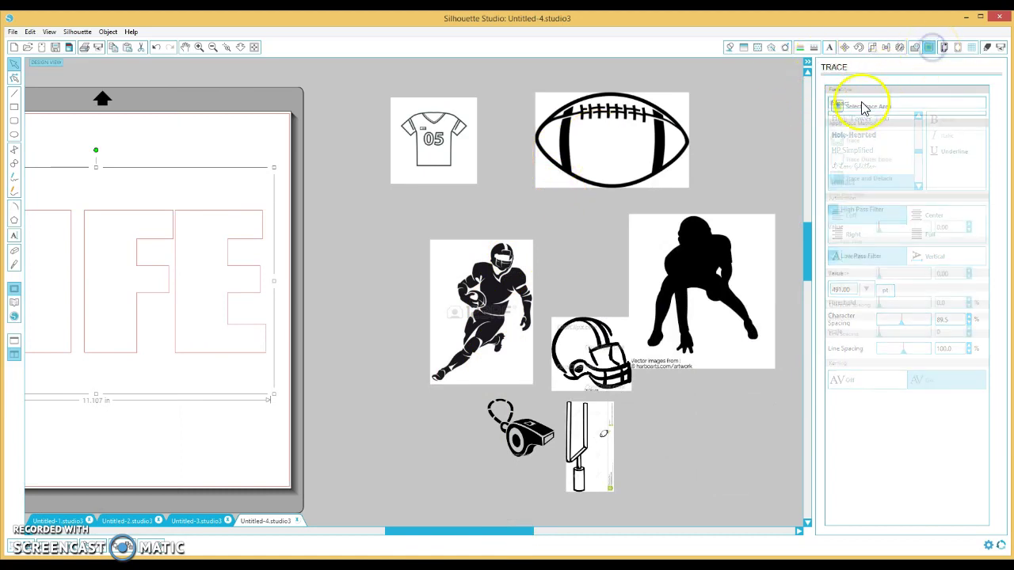
pyautogui.click(858, 105)
pyautogui.moveTo(507, 82); pyautogui.dragTo(715, 192)
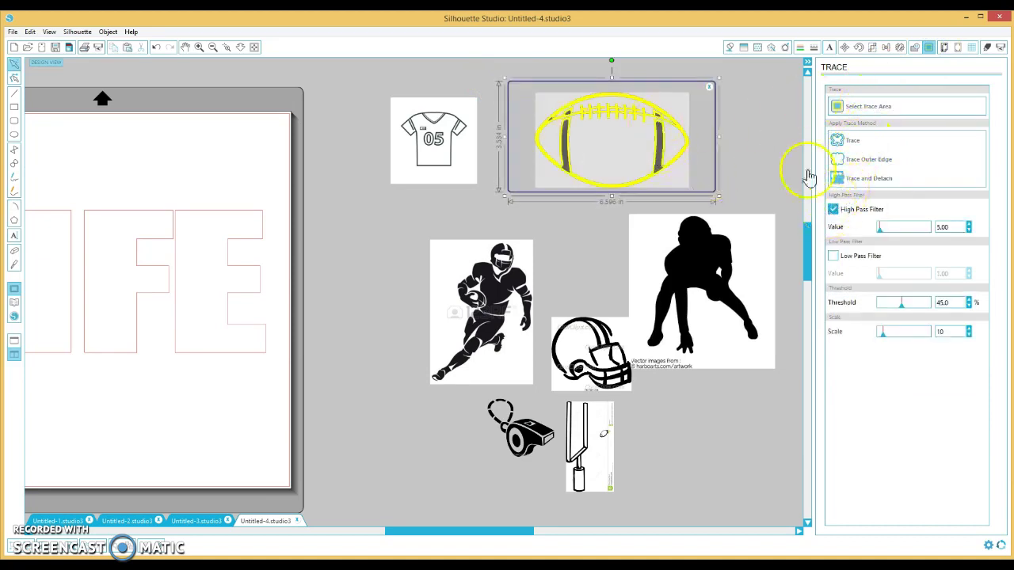
pyautogui.click(832, 211)
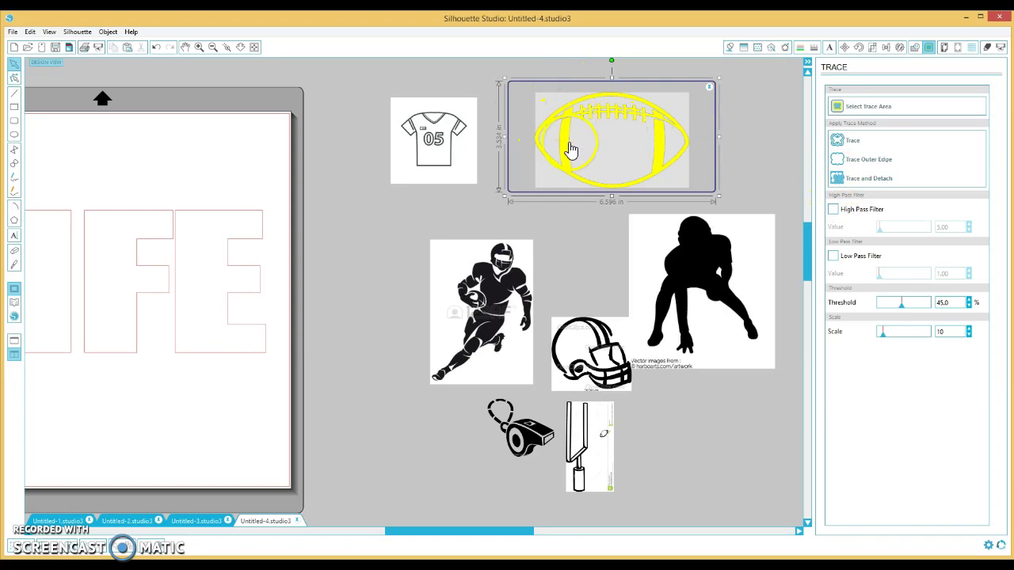
pyautogui.click(852, 143)
pyautogui.moveTo(690, 140); pyautogui.dragTo(760, 129)
pyautogui.press('Delete')
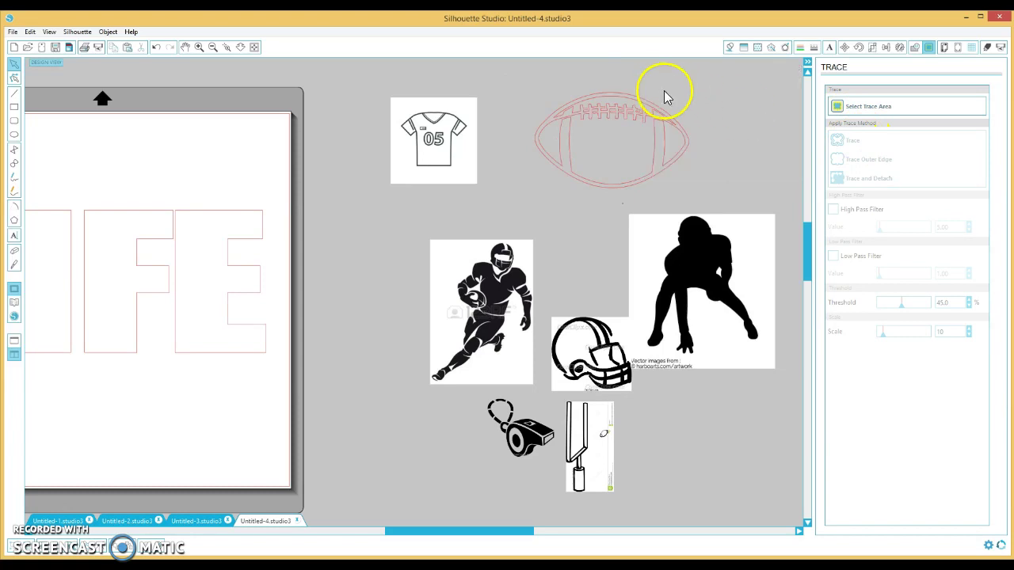
pyautogui.moveTo(614, 101); pyautogui.dragTo(182, 93)
# - Trace the crouching player with High Pass Filter off, delete its picture, and place the outline beside the mat
pyautogui.moveTo(660, 256); pyautogui.dragTo(605, 153)
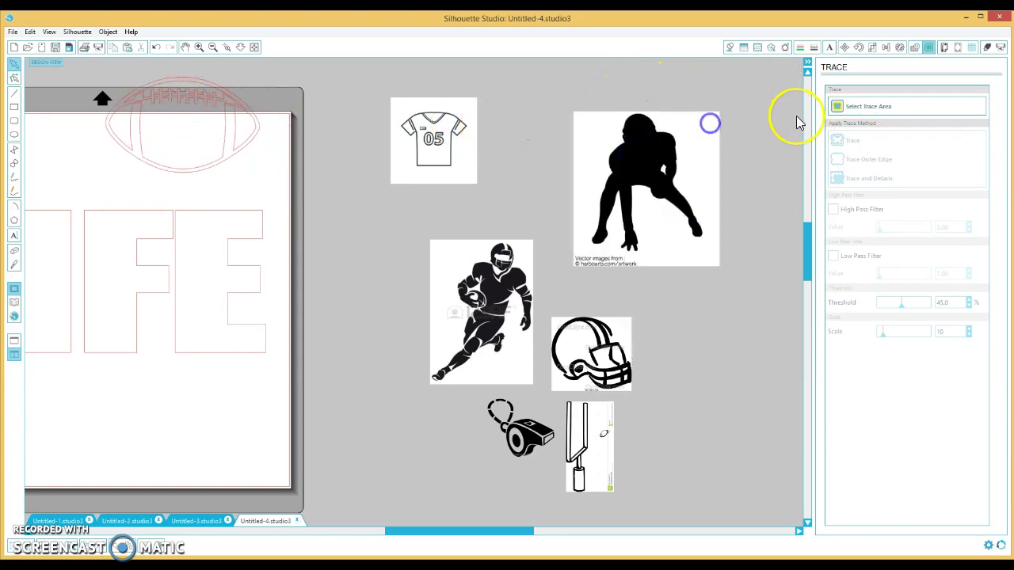
pyautogui.click(839, 106)
pyautogui.moveTo(563, 99)
pyautogui.mouseDown()
pyautogui.moveTo(752, 202)
pyautogui.moveTo(758, 253)
pyautogui.mouseUp()
pyautogui.click(841, 210)
pyautogui.click(834, 212)
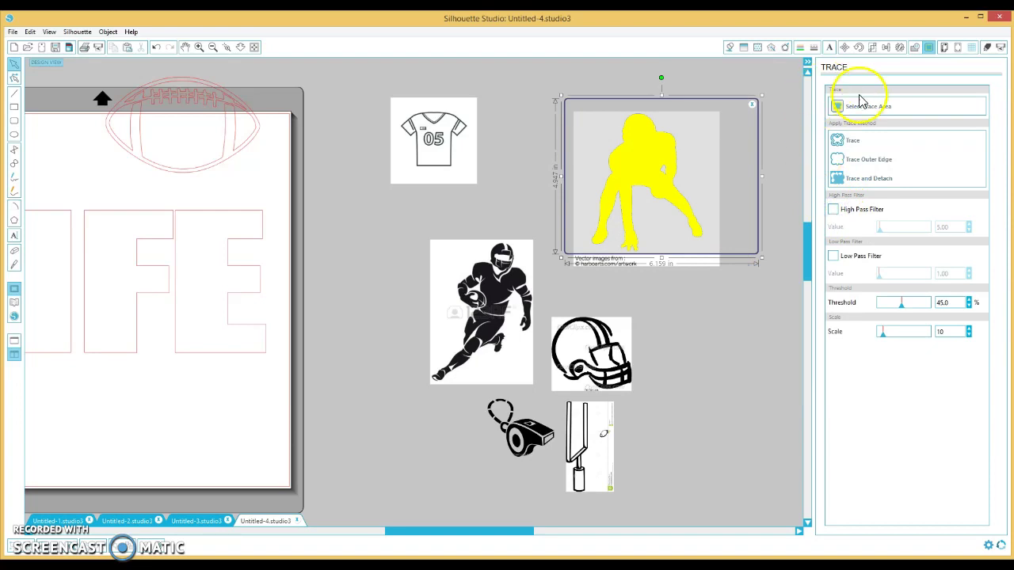
pyautogui.click(852, 141)
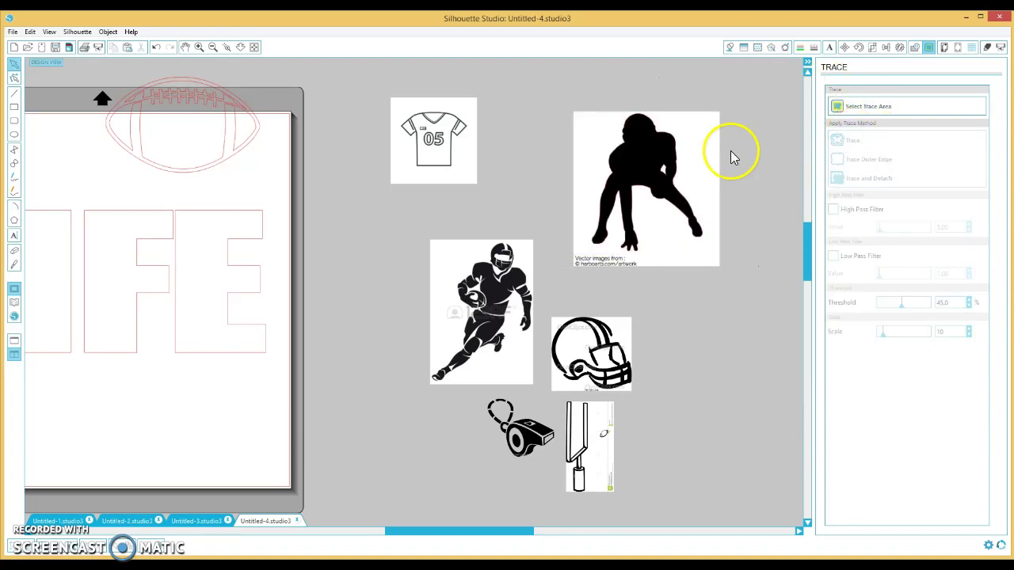
pyautogui.moveTo(715, 154); pyautogui.dragTo(767, 150)
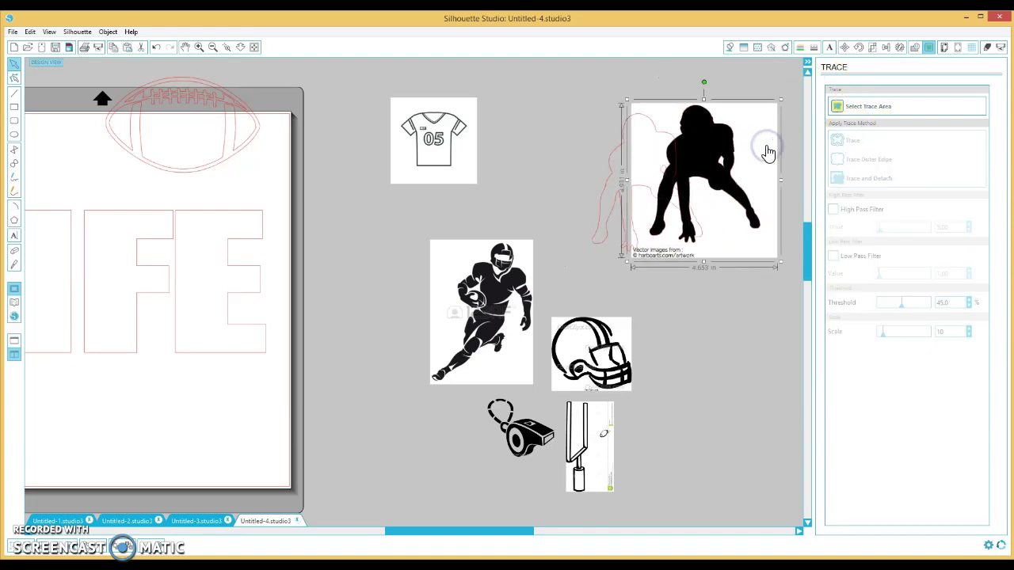
pyautogui.press('Delete')
pyautogui.click(675, 173)
pyautogui.moveTo(675, 173)
pyautogui.mouseDown()
pyautogui.moveTo(351, 131)
pyautogui.moveTo(348, 123)
pyautogui.moveTo(356, 131)
pyautogui.mouseUp()
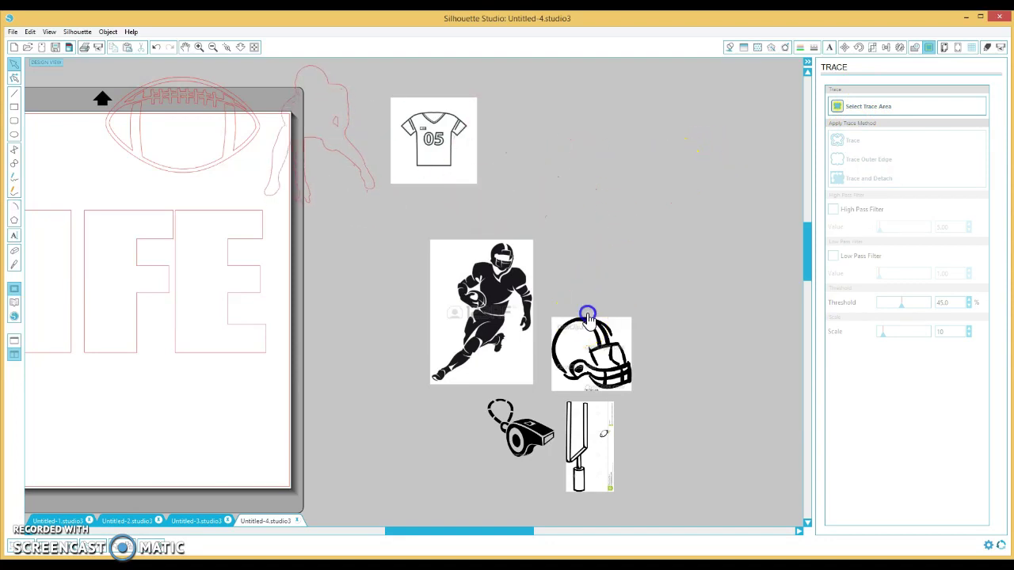
pyautogui.moveTo(586, 323); pyautogui.dragTo(633, 172)
# - Trace the black helmet picture with High Pass Filter off into a red outline
pyautogui.click(847, 110)
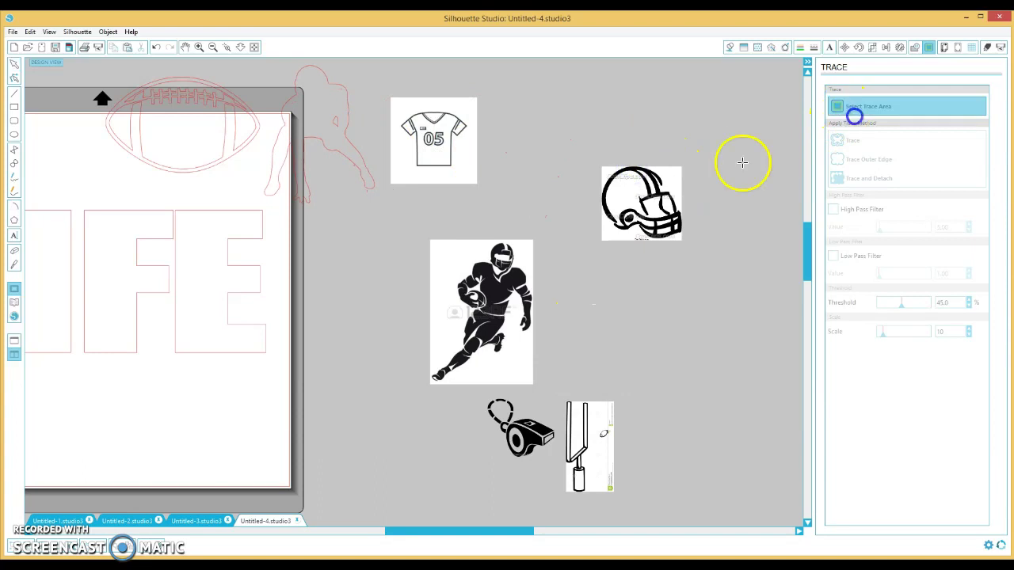
pyautogui.moveTo(575, 144); pyautogui.dragTo(724, 247)
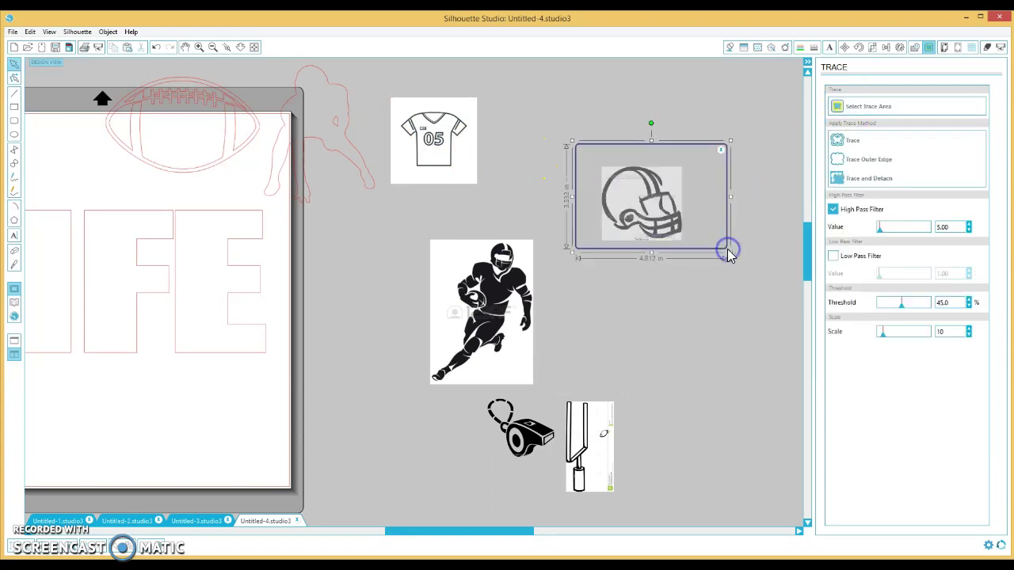
pyautogui.click(832, 209)
pyautogui.click(841, 143)
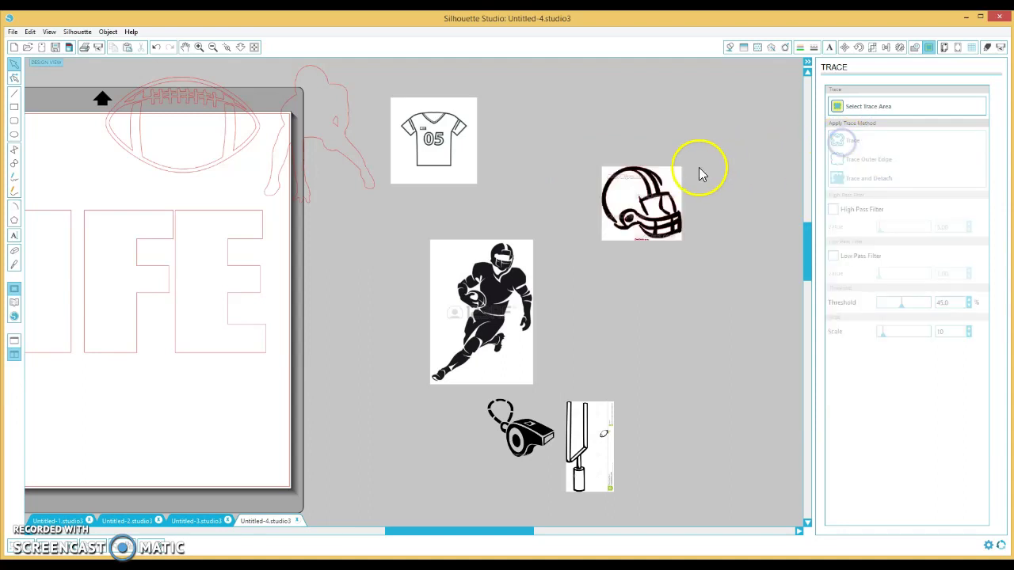
pyautogui.moveTo(690, 169)
pyautogui.mouseDown()
pyautogui.moveTo(774, 153)
pyautogui.moveTo(803, 132)
pyautogui.mouseUp()
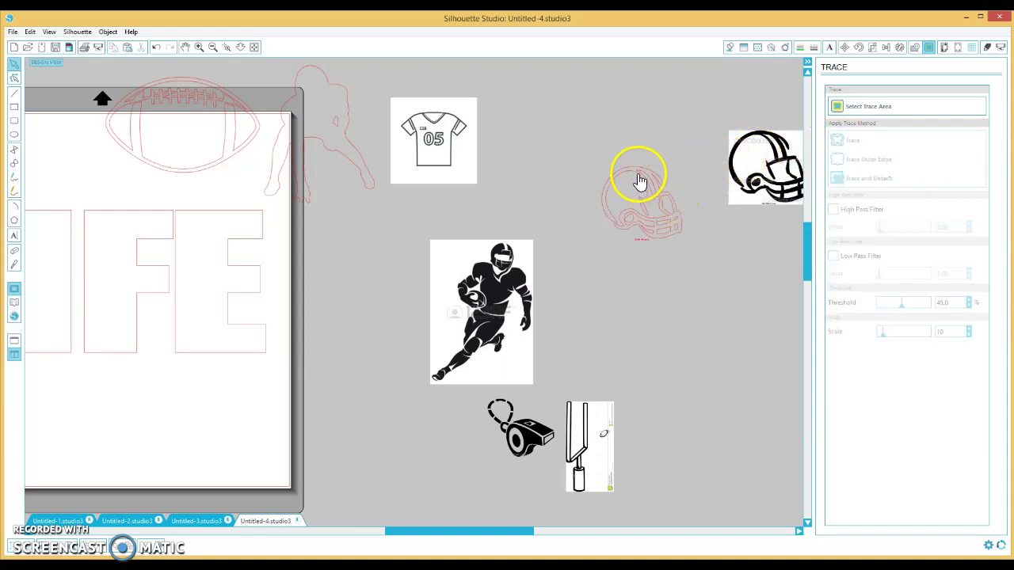
# - Enlarge the red helmet outline to about 6.356 in wide
pyautogui.moveTo(640, 183); pyautogui.dragTo(582, 146)
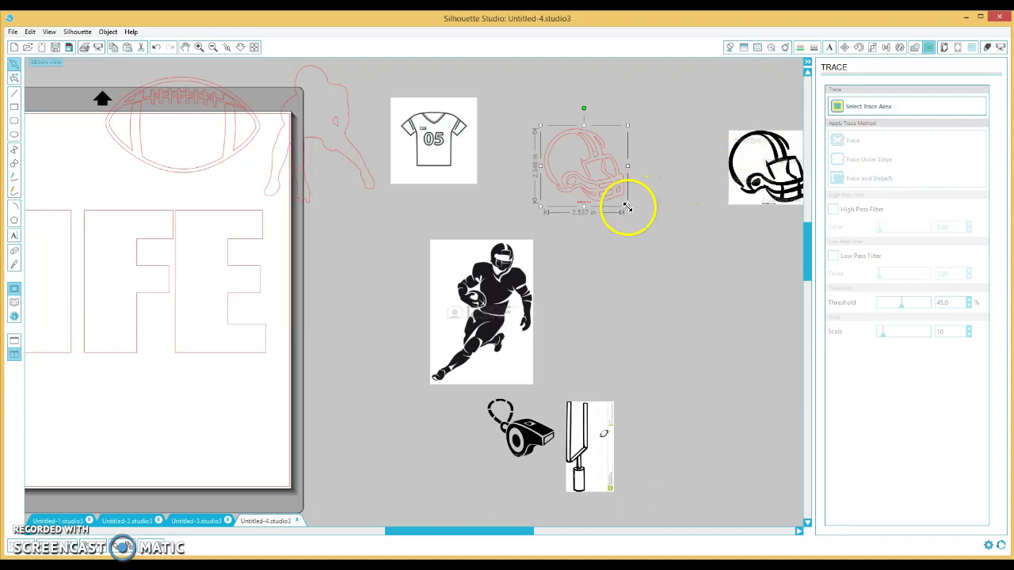
pyautogui.moveTo(627, 209); pyautogui.dragTo(694, 294)
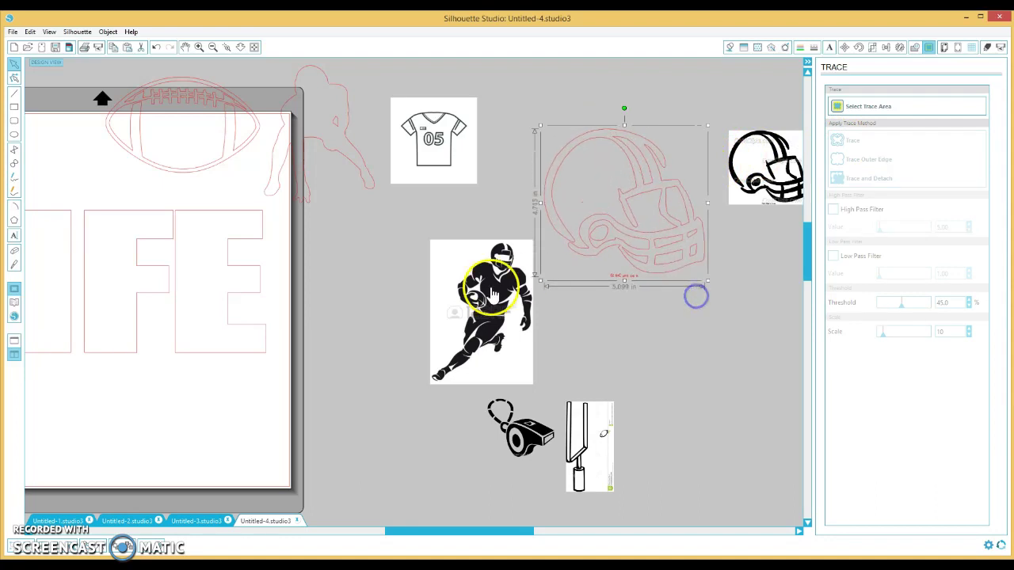
pyautogui.moveTo(514, 286); pyautogui.dragTo(435, 297)
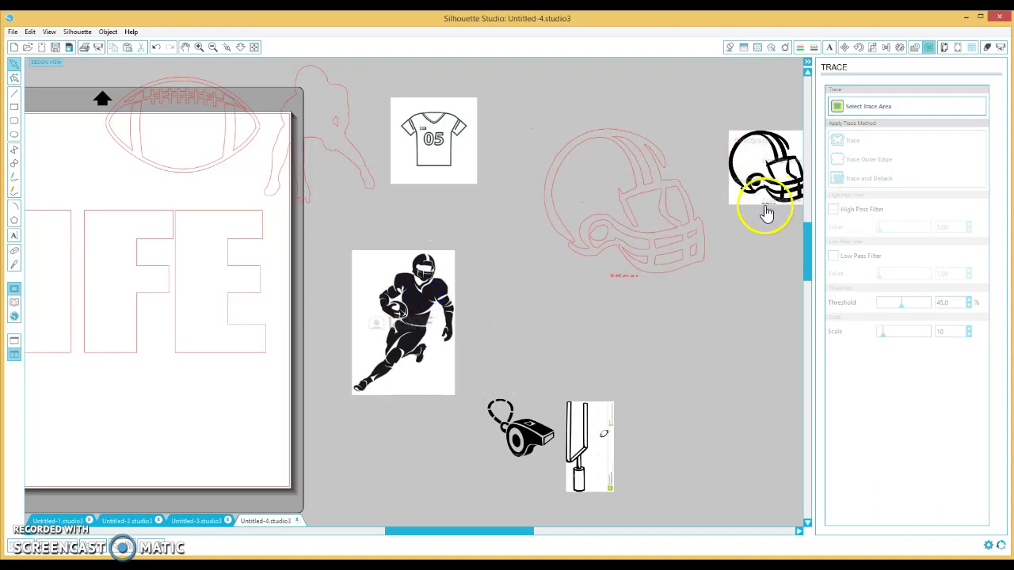
pyautogui.click(596, 271)
pyautogui.moveTo(536, 280); pyautogui.dragTo(501, 318)
# - Release the helmet outline's compound path into separate pieces
pyautogui.click(112, 35)
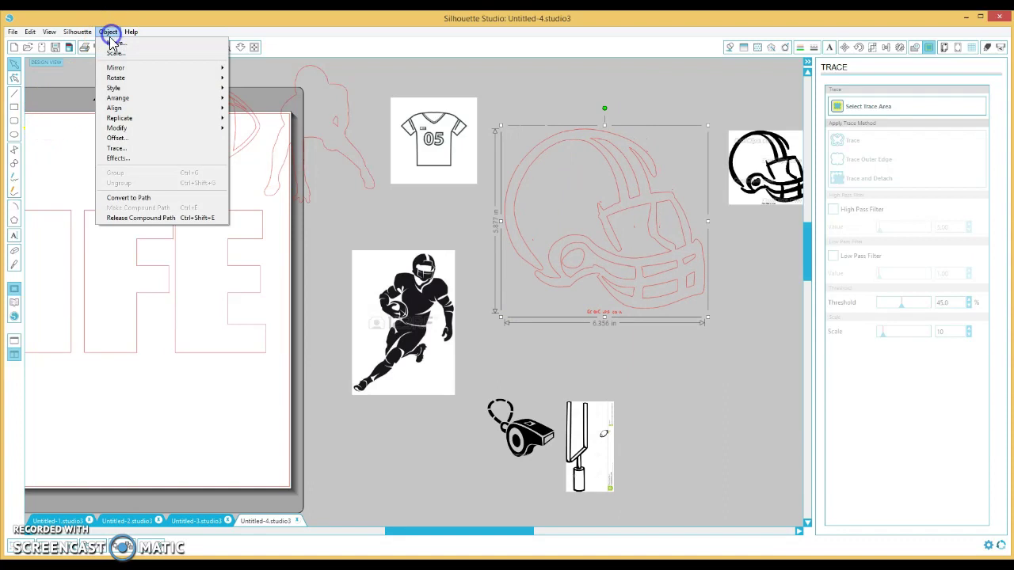
pyautogui.click(131, 217)
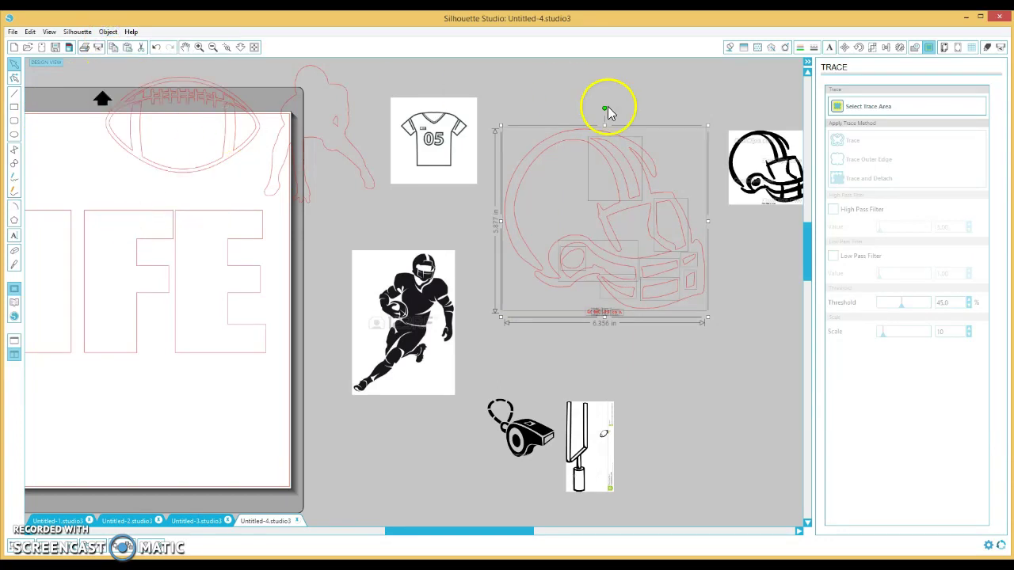
pyautogui.click(556, 92)
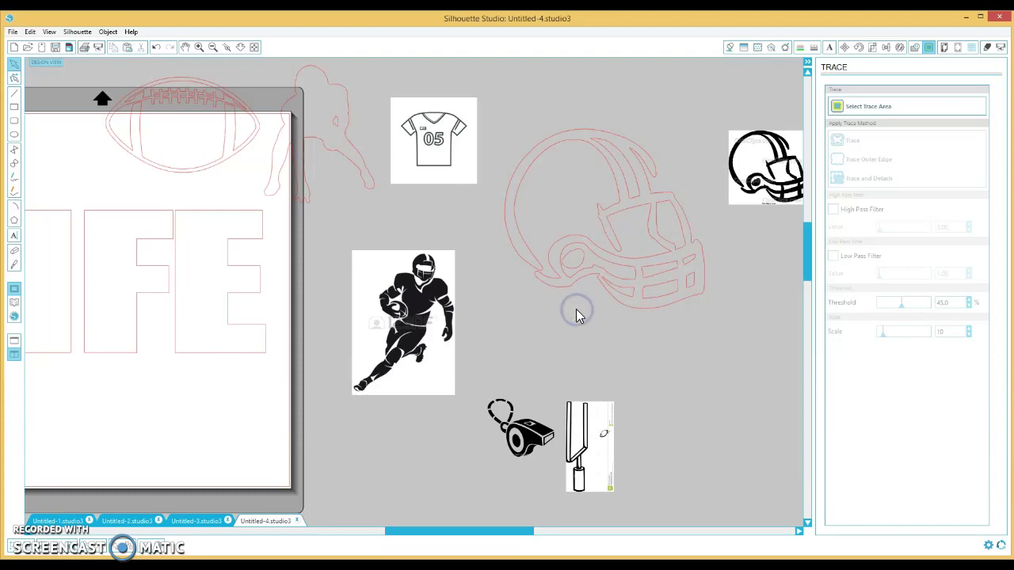
pyautogui.moveTo(740, 314); pyautogui.dragTo(494, 155)
# - Delete the original helmet picture, move the jersey below the canvas, and reselect the outline pieces
pyautogui.click(760, 156)
pyautogui.press('Delete')
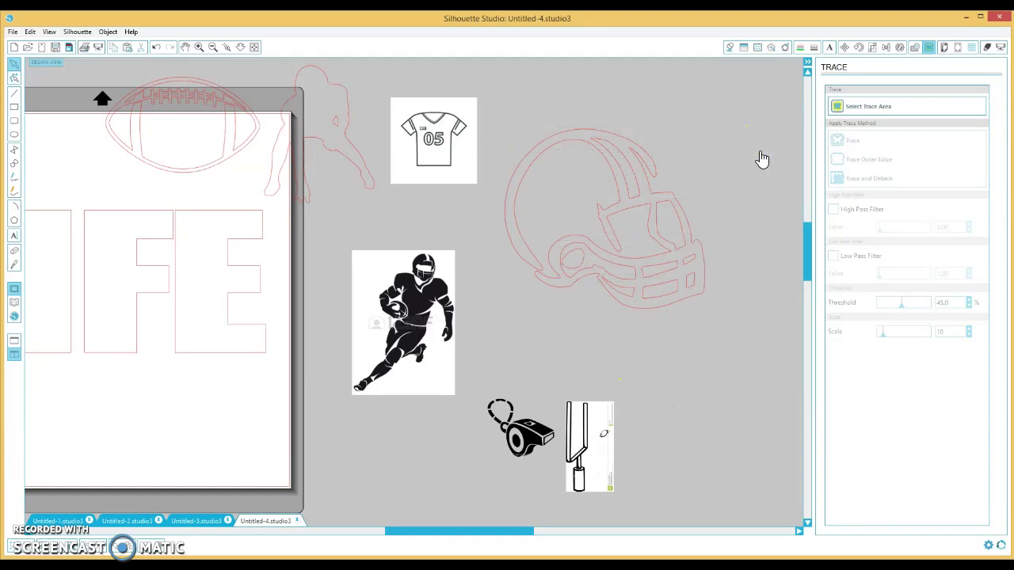
pyautogui.moveTo(396, 141); pyautogui.dragTo(301, 530)
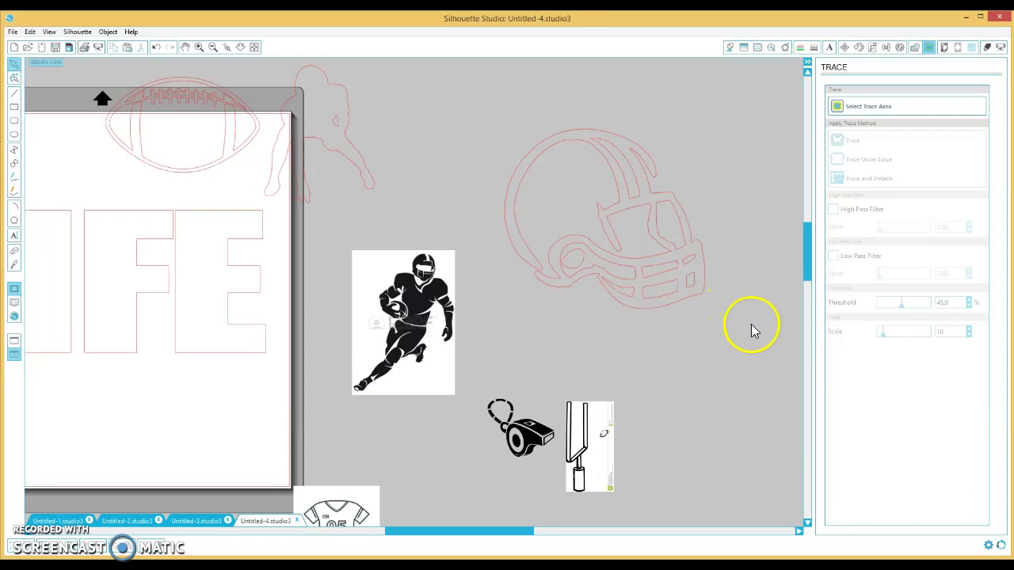
pyautogui.moveTo(765, 325); pyautogui.dragTo(468, 148)
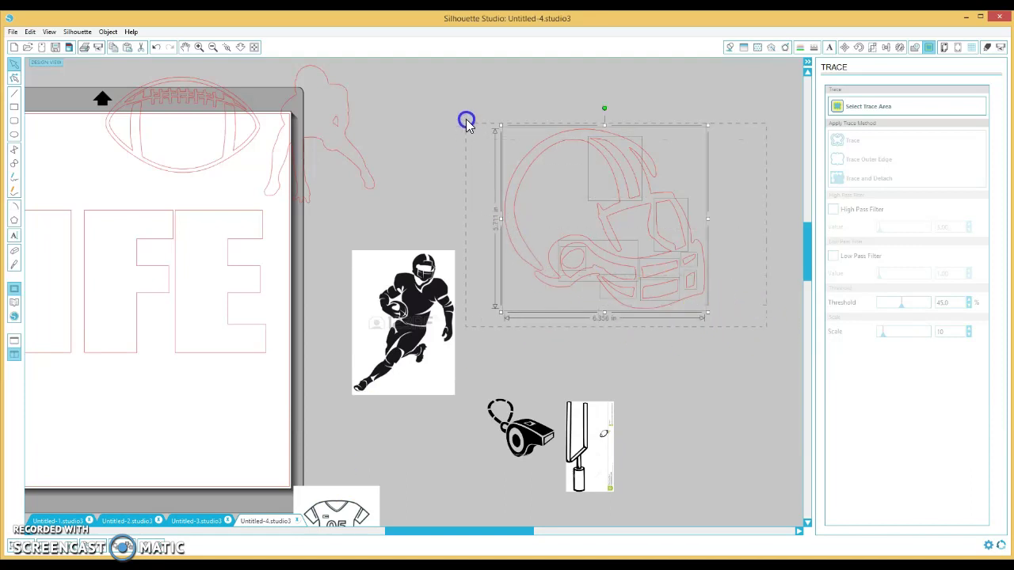
pyautogui.click(108, 31)
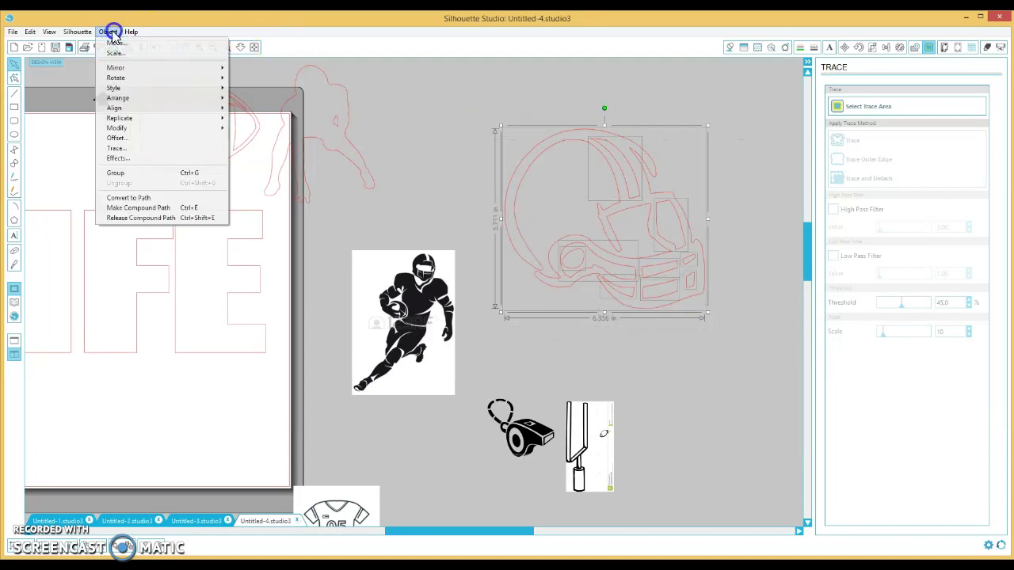
# - Rejoin the helmet pieces as a compound path and shrink it at the top right
pyautogui.click(119, 208)
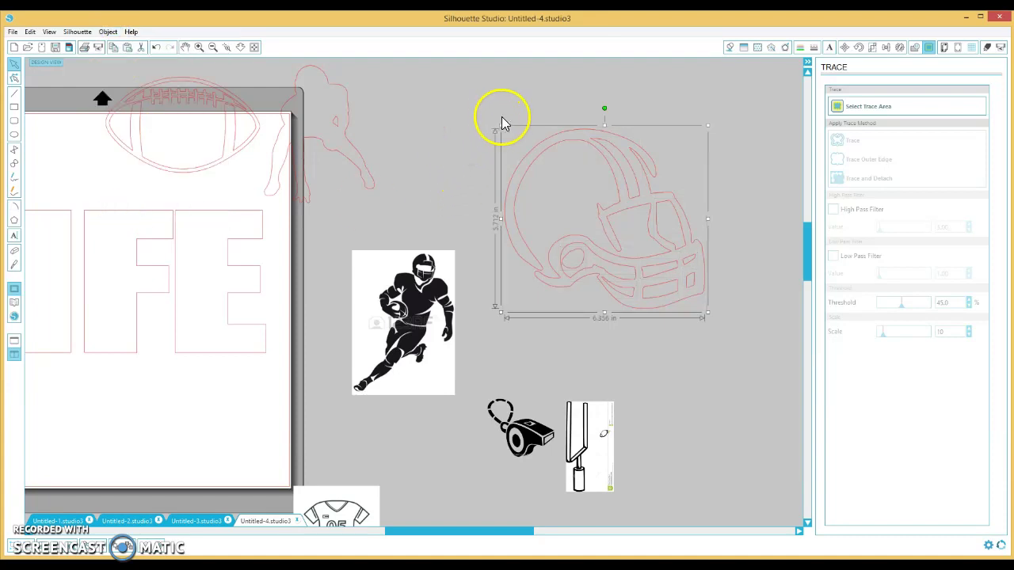
pyautogui.moveTo(502, 126); pyautogui.dragTo(624, 129)
pyautogui.moveTo(438, 302); pyautogui.dragTo(544, 234)
# - Trace the running player with High Pass Filter off, delete its picture, and move the outline up
pyautogui.click(855, 104)
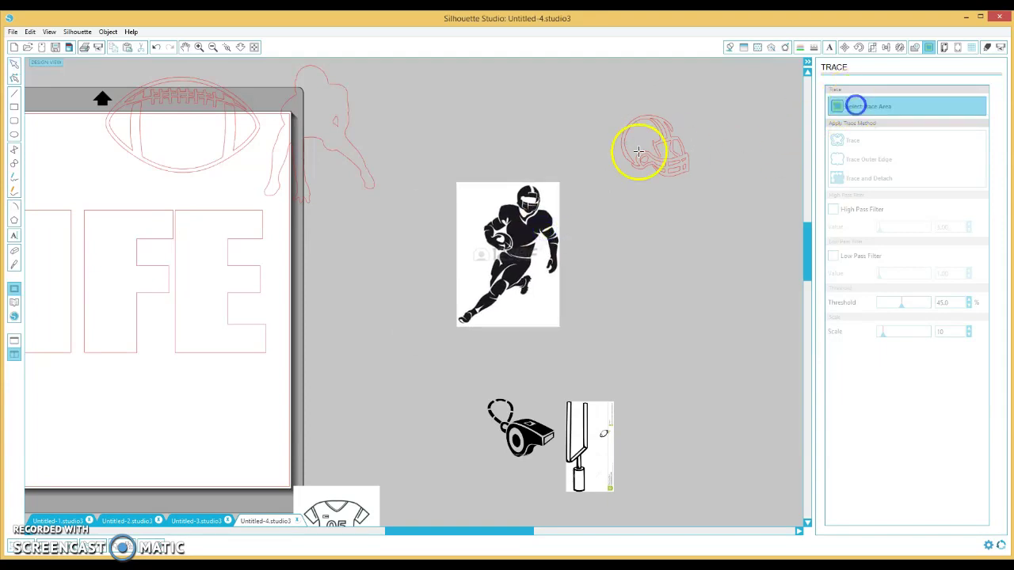
pyautogui.moveTo(433, 170)
pyautogui.mouseDown()
pyautogui.moveTo(593, 278)
pyautogui.moveTo(603, 341)
pyautogui.mouseUp()
pyautogui.click(834, 209)
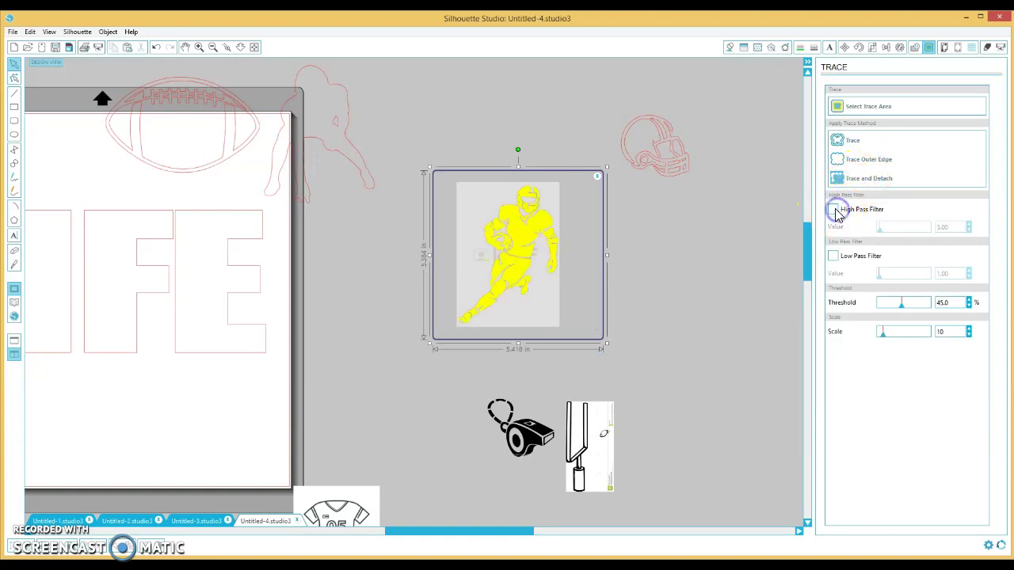
pyautogui.click(839, 141)
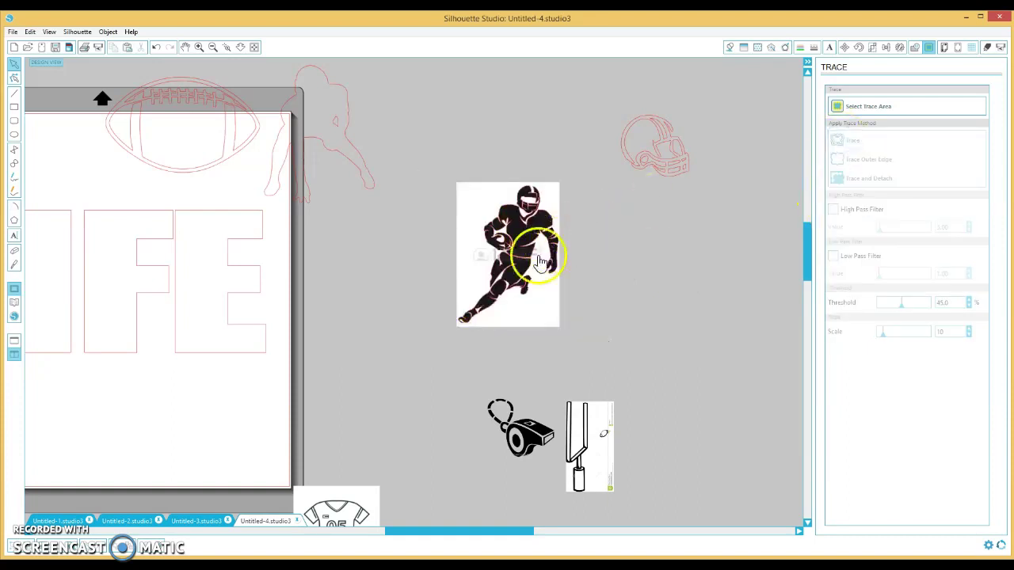
pyautogui.moveTo(533, 253); pyautogui.dragTo(715, 261)
pyautogui.press('Delete')
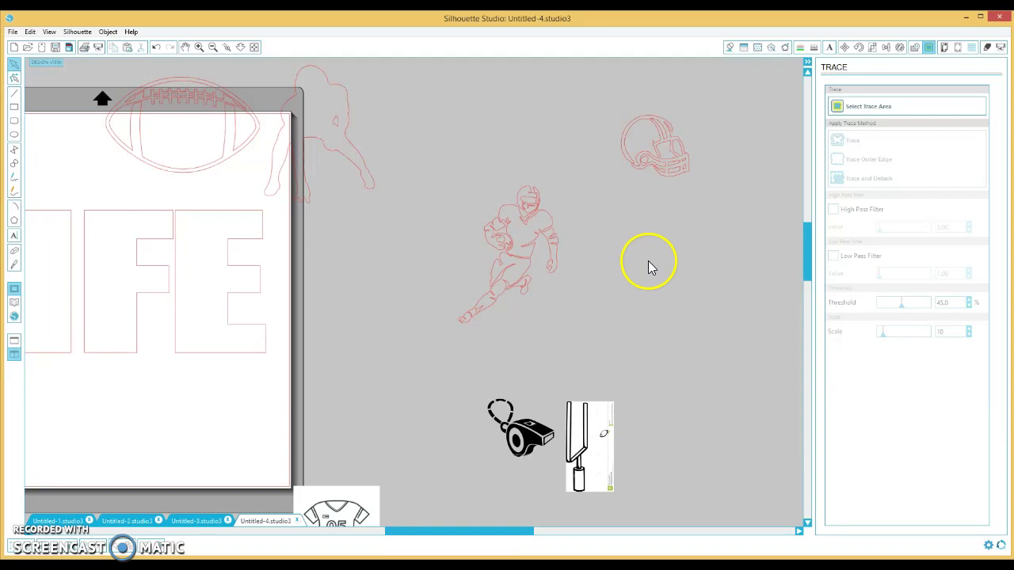
pyautogui.click(520, 230)
pyautogui.moveTo(506, 233); pyautogui.dragTo(508, 127)
# - Trace the whistle with High Pass Filter off and delete the original whistle picture
pyautogui.moveTo(514, 410); pyautogui.dragTo(501, 295)
pyautogui.moveTo(426, 264)
pyautogui.mouseDown()
pyautogui.moveTo(623, 310)
pyautogui.moveTo(608, 355)
pyautogui.moveTo(616, 366)
pyautogui.mouseUp()
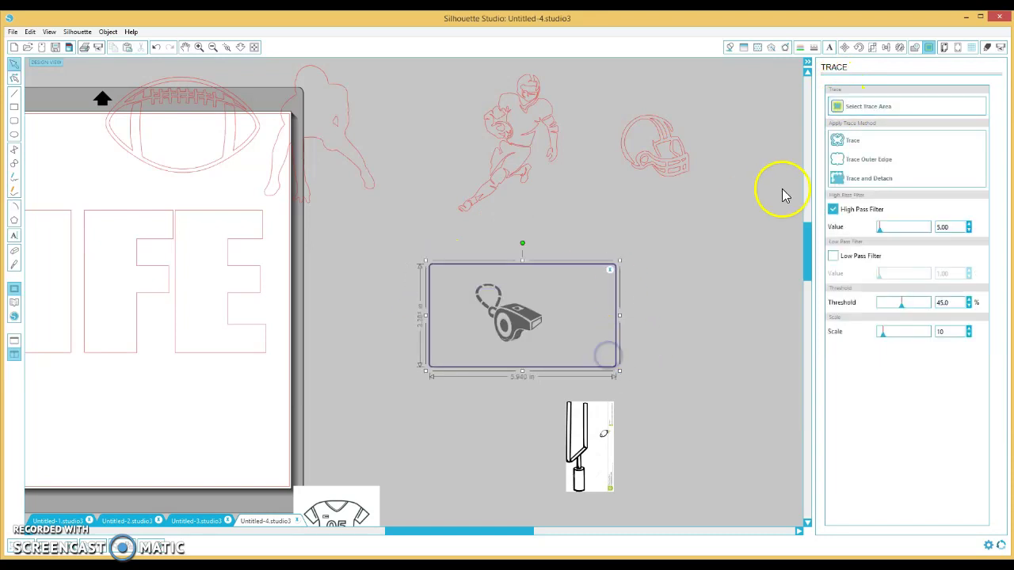
pyautogui.click(833, 213)
pyautogui.click(838, 139)
pyautogui.click(565, 295)
pyautogui.moveTo(564, 294); pyautogui.dragTo(611, 264)
pyautogui.click(525, 306)
pyautogui.press('Delete')
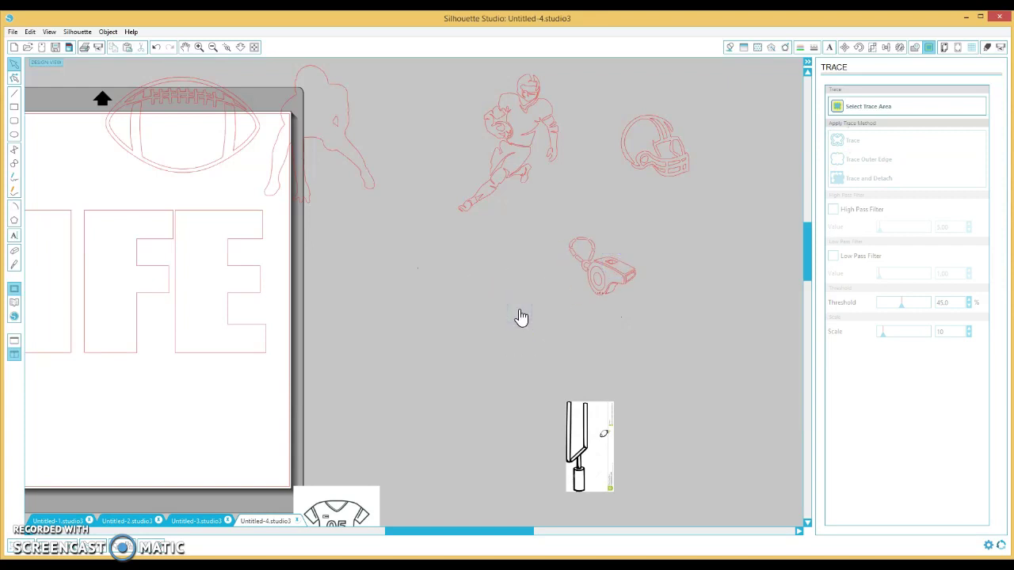
# - Trace the goalpost picture at trace scale 13 and threshold 45.9
pyautogui.moveTo(592, 453); pyautogui.dragTo(490, 333)
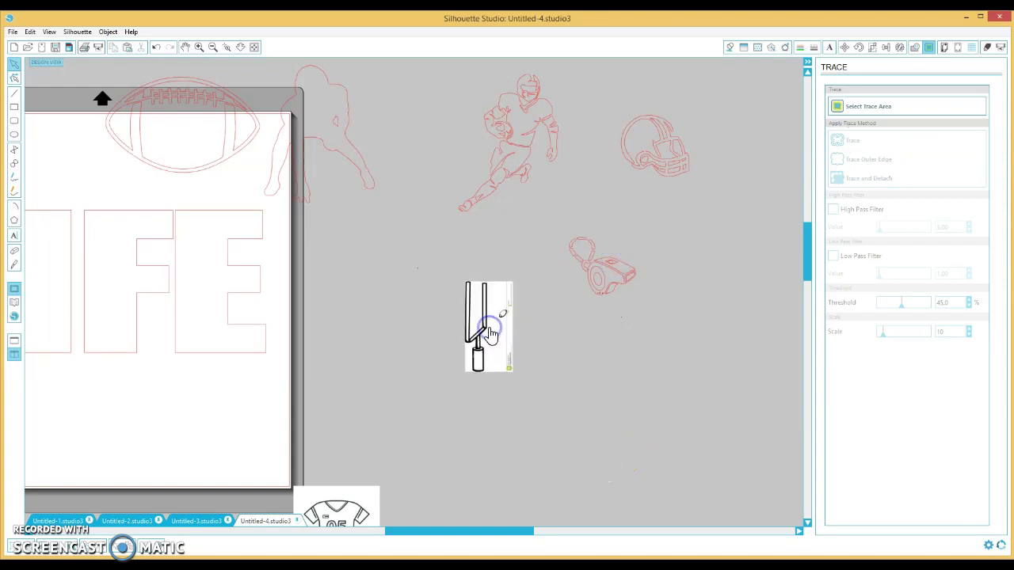
pyautogui.click(860, 106)
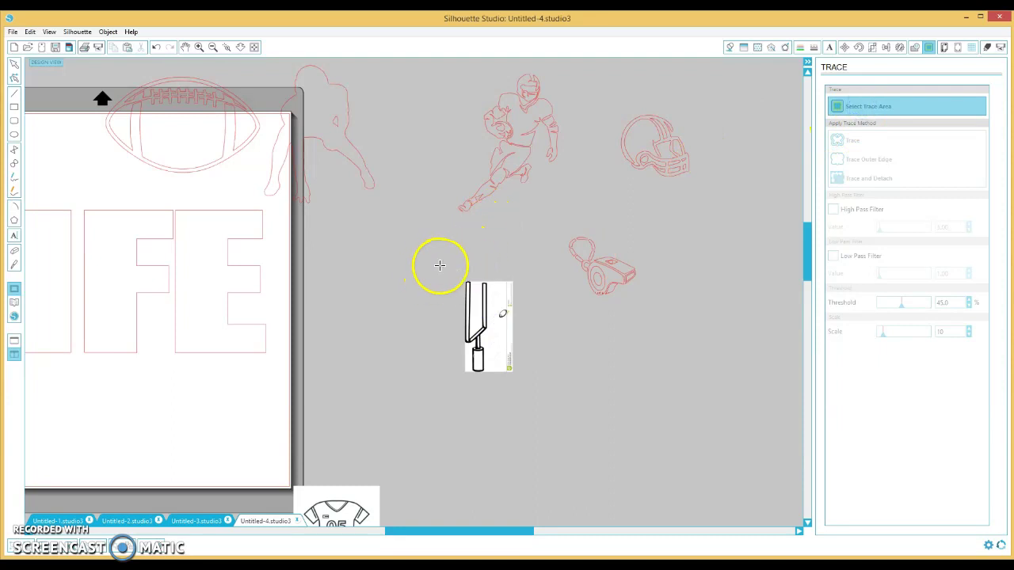
pyautogui.moveTo(439, 265)
pyautogui.mouseDown()
pyautogui.moveTo(502, 322)
pyautogui.moveTo(497, 379)
pyautogui.mouseUp()
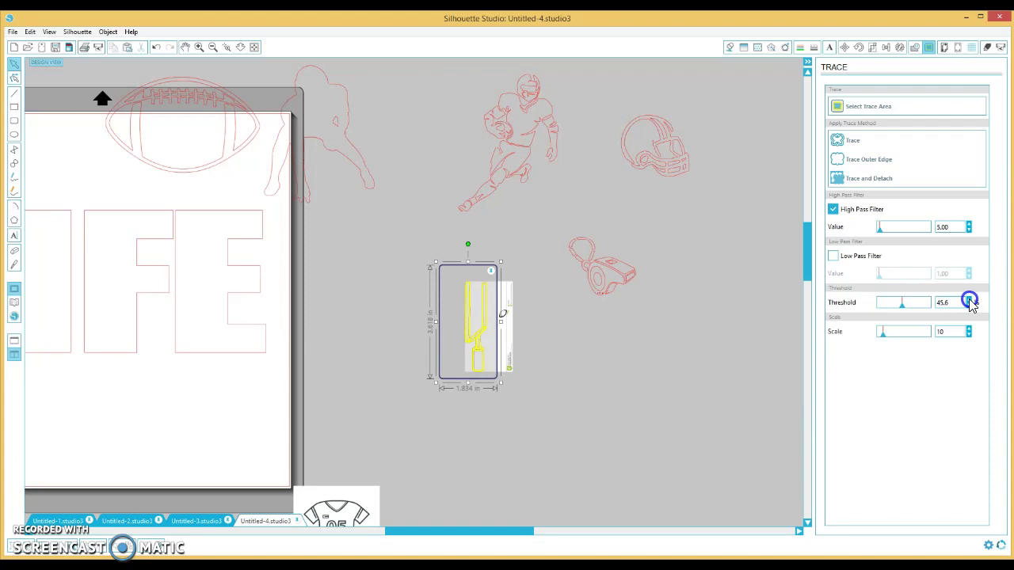
pyautogui.click(968, 331)
pyautogui.click(969, 331)
pyautogui.click(901, 302)
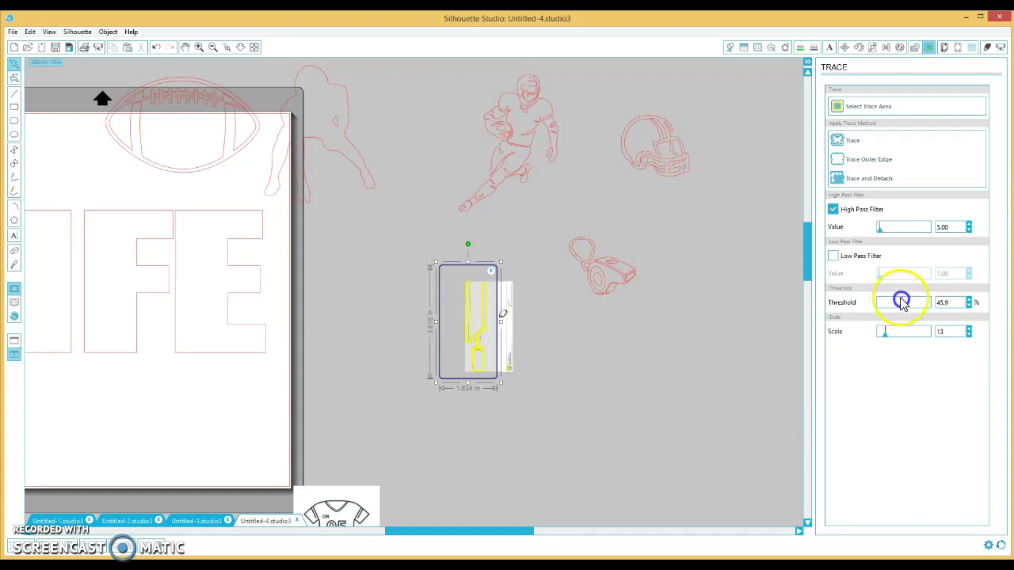
pyautogui.click(968, 329)
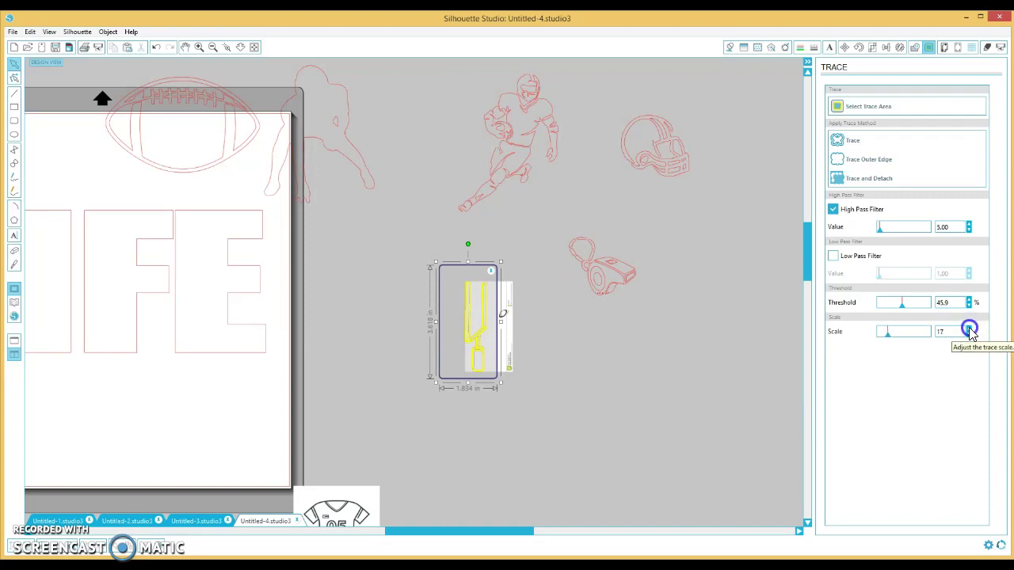
pyautogui.click(969, 334)
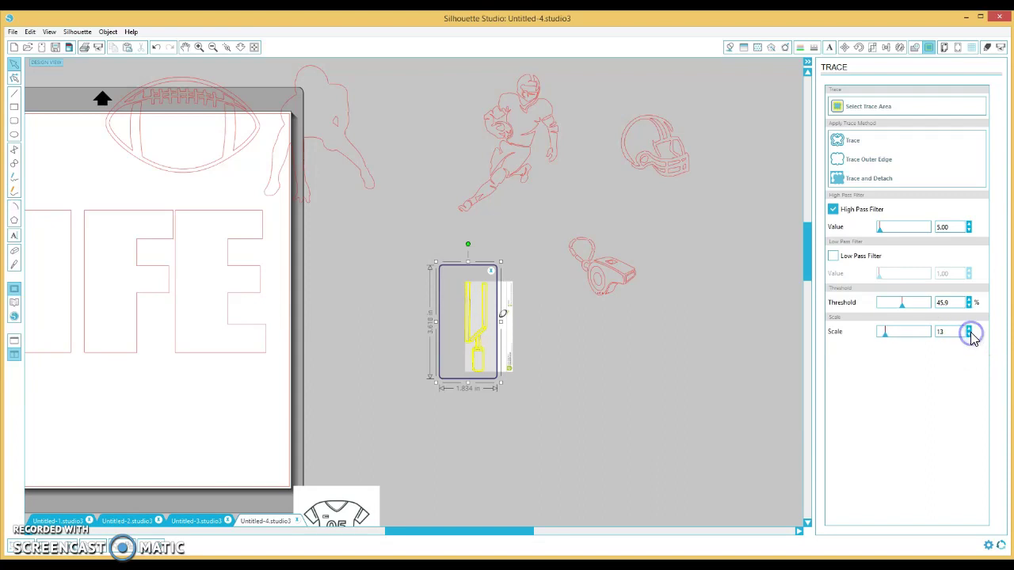
pyautogui.click(838, 140)
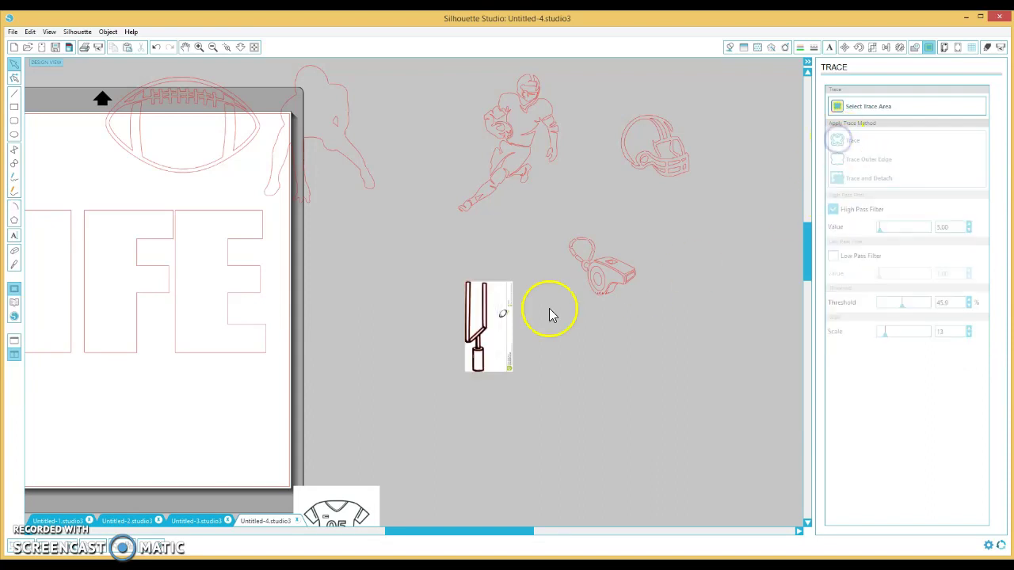
# - Place the goalpost outline beside the helmet and delete the original goalpost picture
pyautogui.moveTo(512, 324); pyautogui.dragTo(731, 362)
pyautogui.moveTo(448, 379); pyautogui.dragTo(509, 272)
pyautogui.moveTo(556, 203)
pyautogui.mouseDown()
pyautogui.moveTo(480, 301)
pyautogui.moveTo(594, 256)
pyautogui.moveTo(640, 211)
pyautogui.mouseUp()
pyautogui.click(546, 279)
pyautogui.click(691, 359)
pyautogui.press('Delete')
# - Enlarge the jersey picture, trace it into a cut outline, and delete the original image
pyautogui.moveTo(346, 499); pyautogui.dragTo(390, 319)
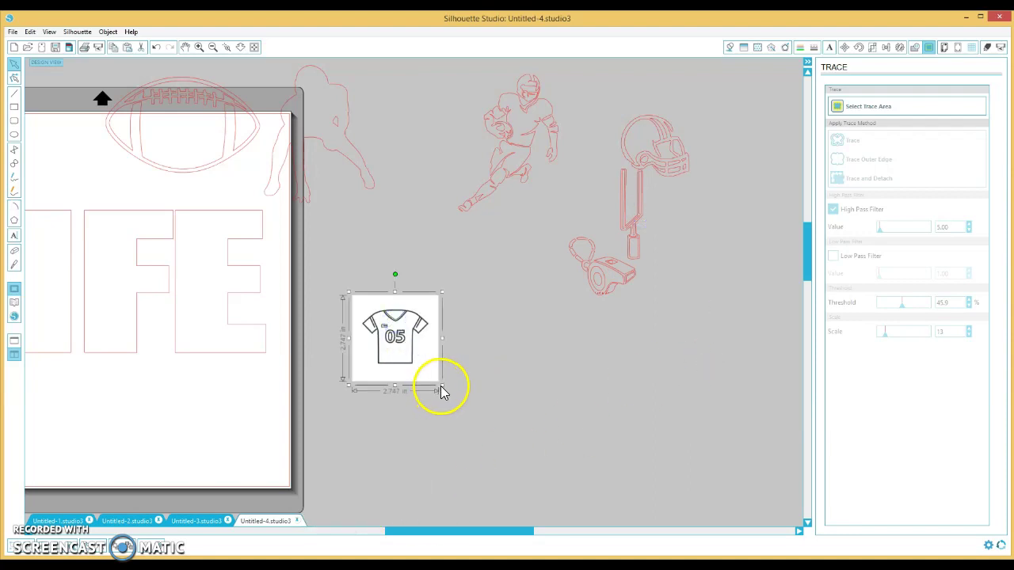
pyautogui.moveTo(442, 391); pyautogui.dragTo(549, 498)
pyautogui.click(606, 407)
pyautogui.click(864, 107)
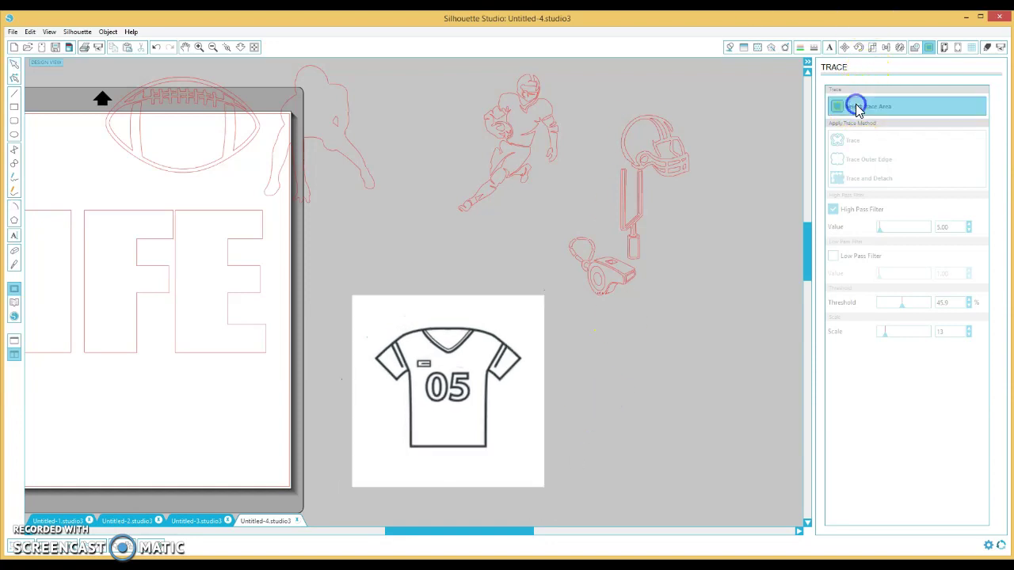
pyautogui.moveTo(344, 291)
pyautogui.mouseDown()
pyautogui.moveTo(545, 396)
pyautogui.moveTo(547, 466)
pyautogui.mouseUp()
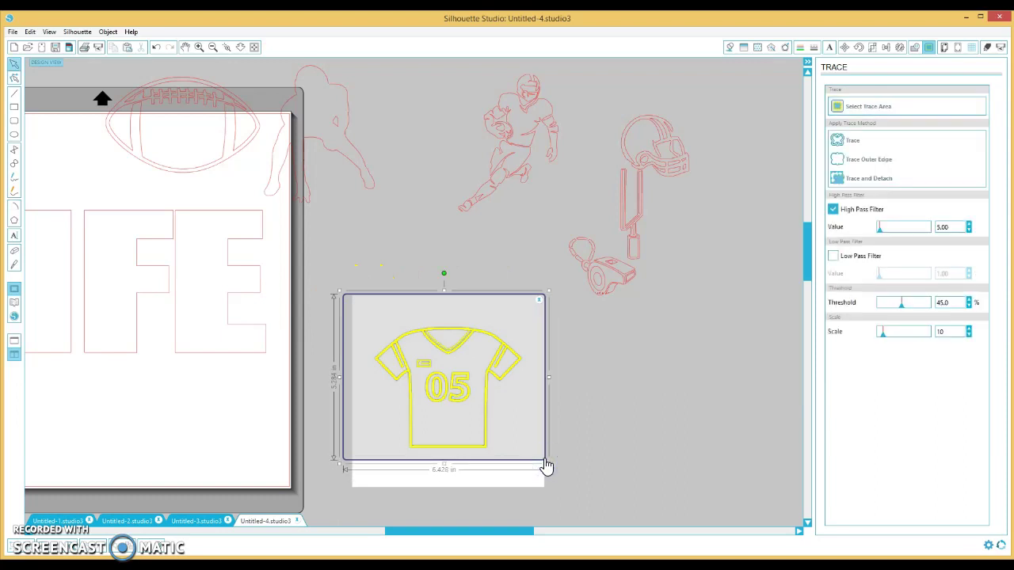
pyautogui.click(840, 140)
pyautogui.moveTo(533, 342); pyautogui.dragTo(705, 385)
pyautogui.press('Delete')
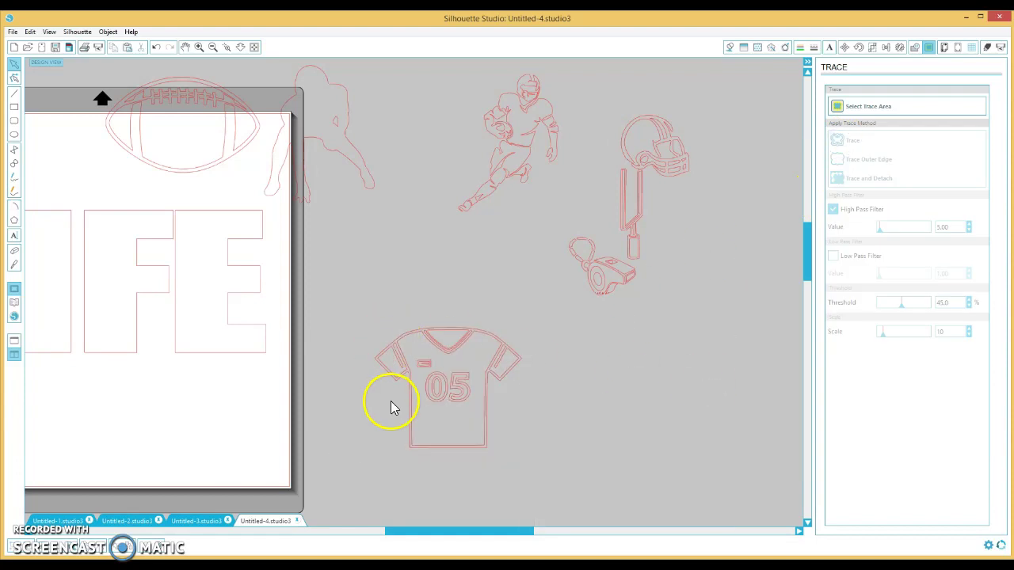
# - Move and enlarge the traced jersey outline, then release its compound path into pieces
pyautogui.moveTo(428, 340); pyautogui.dragTo(400, 300)
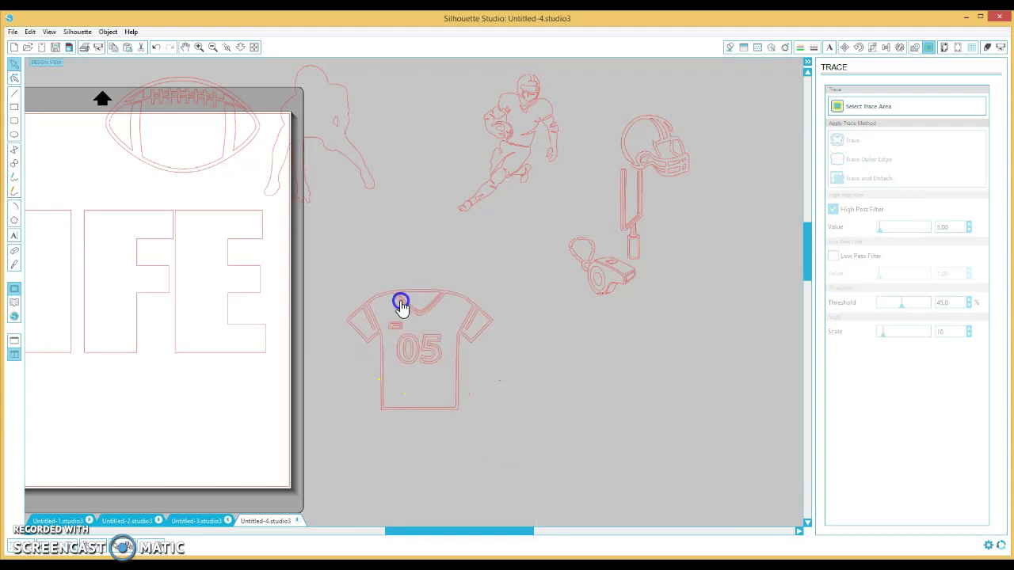
pyautogui.click(459, 407)
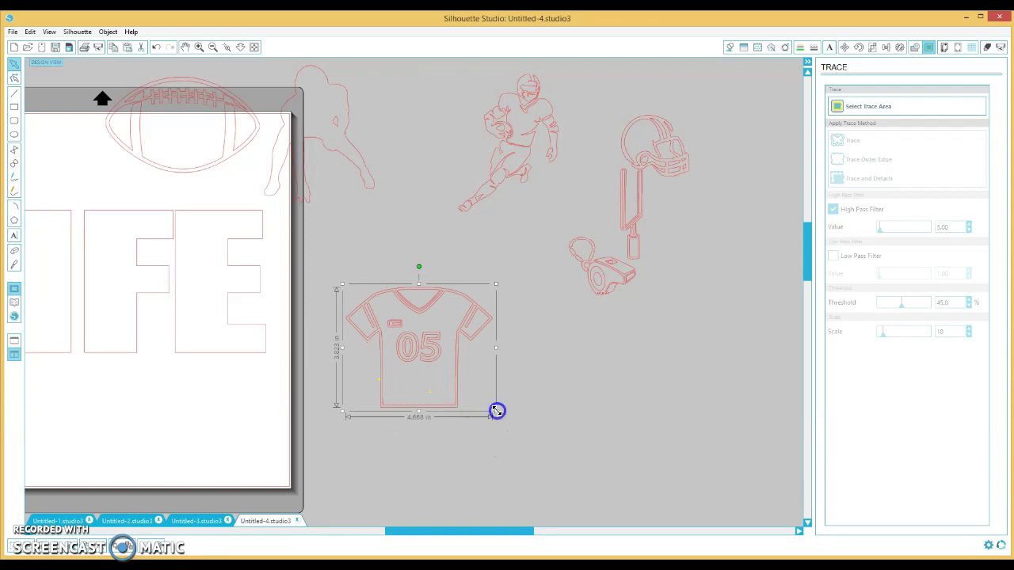
pyautogui.moveTo(496, 410); pyautogui.dragTo(583, 485)
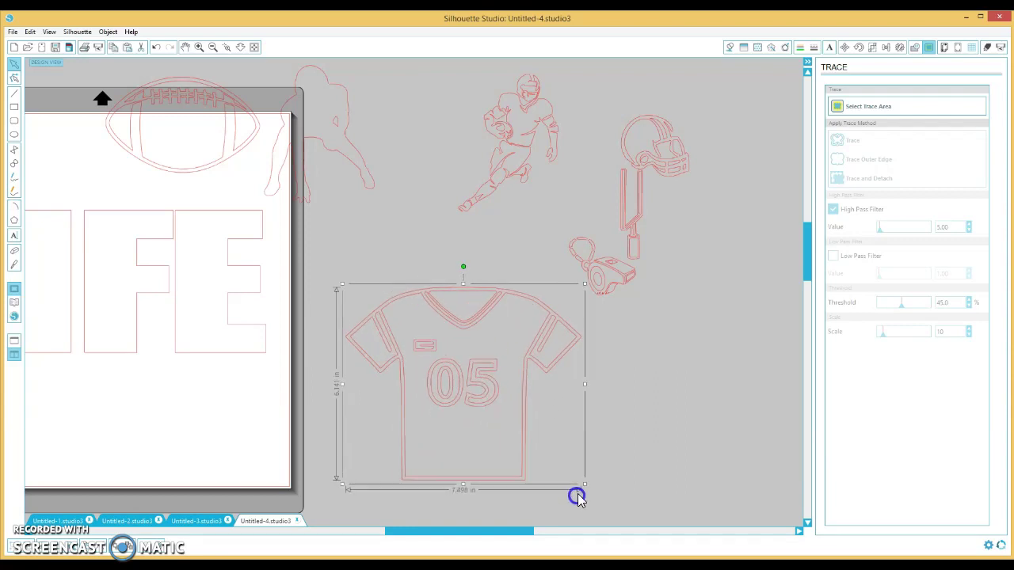
pyautogui.click(115, 35)
pyautogui.click(124, 217)
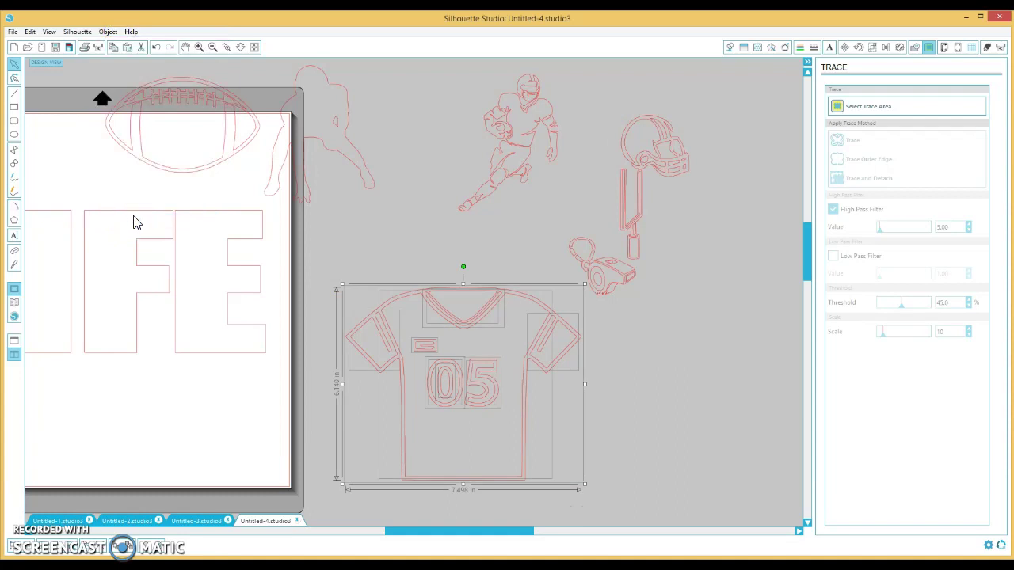
pyautogui.click(677, 351)
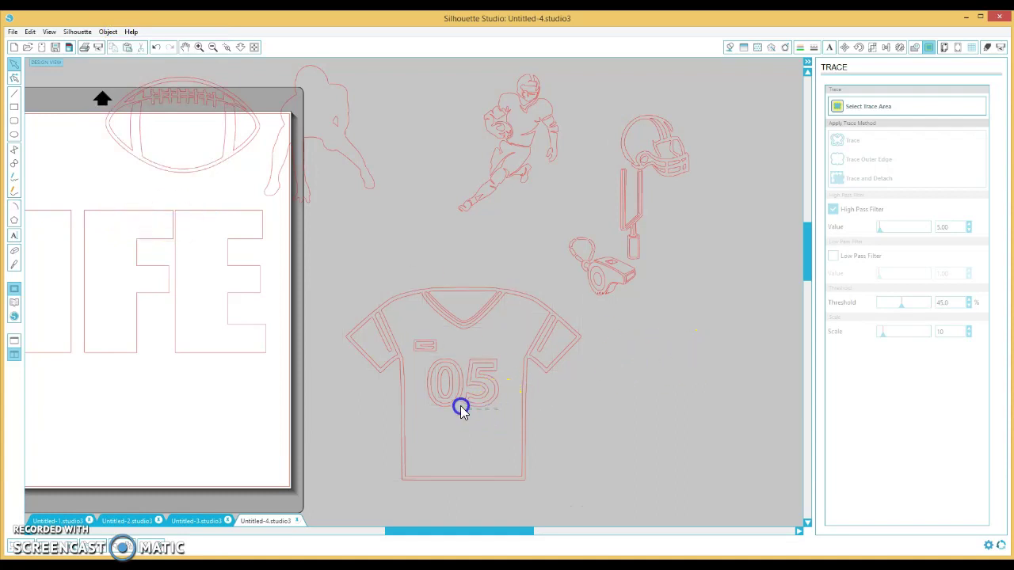
# - Delete the 05 number and small badge piece, then rejoin the jersey into one compound path
pyautogui.click(424, 384)
pyautogui.keyDown('shift'); pyautogui.click(413, 346); pyautogui.keyUp('shift')
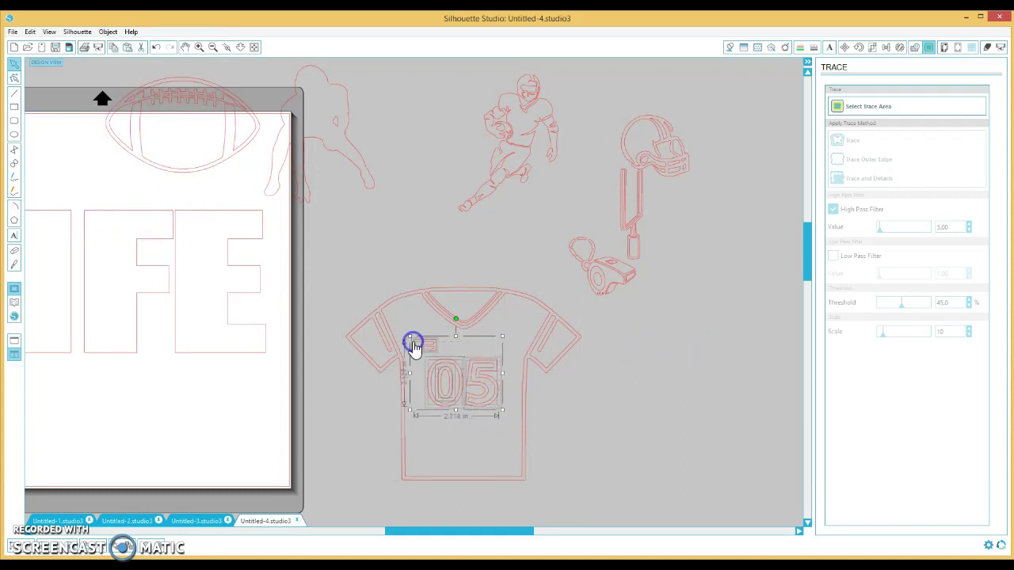
pyautogui.press('Delete')
pyautogui.click(389, 337)
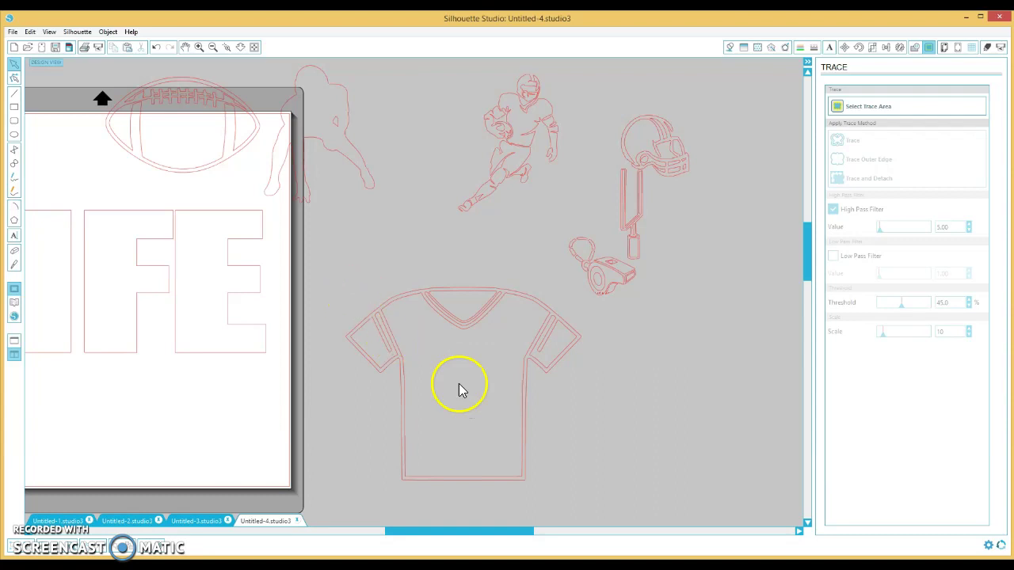
pyautogui.moveTo(573, 495); pyautogui.dragTo(322, 303)
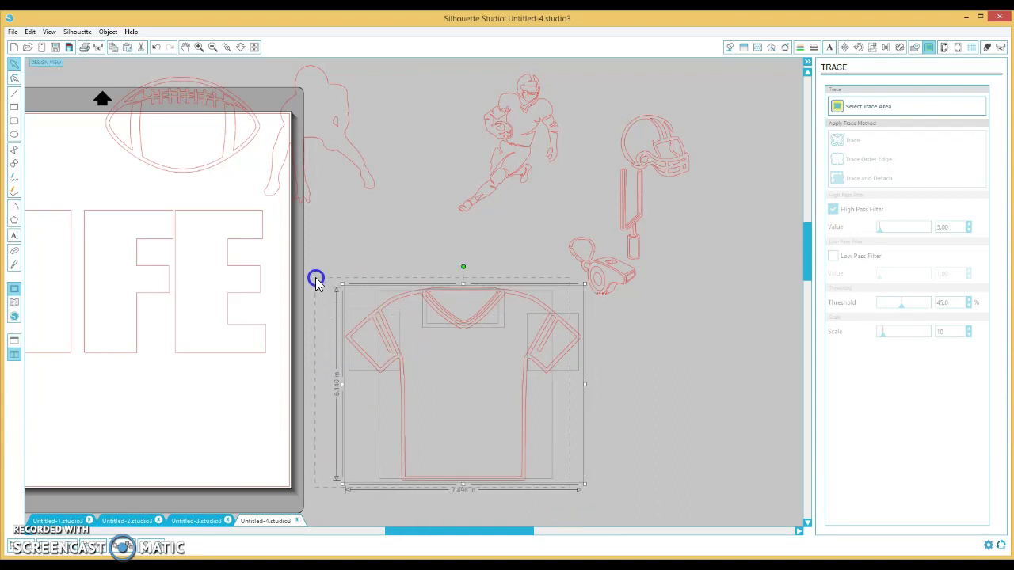
pyautogui.click(109, 33)
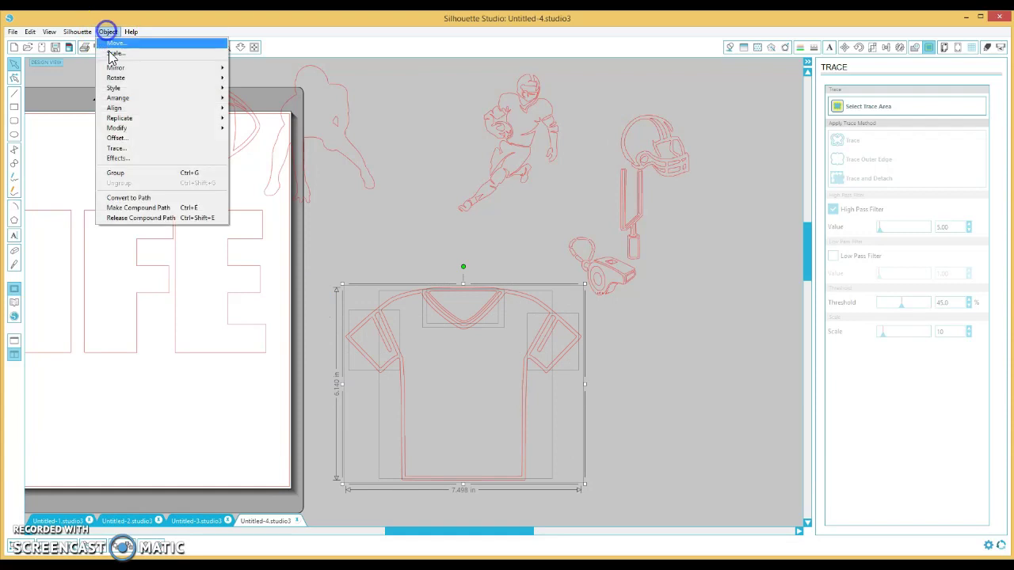
pyautogui.click(131, 208)
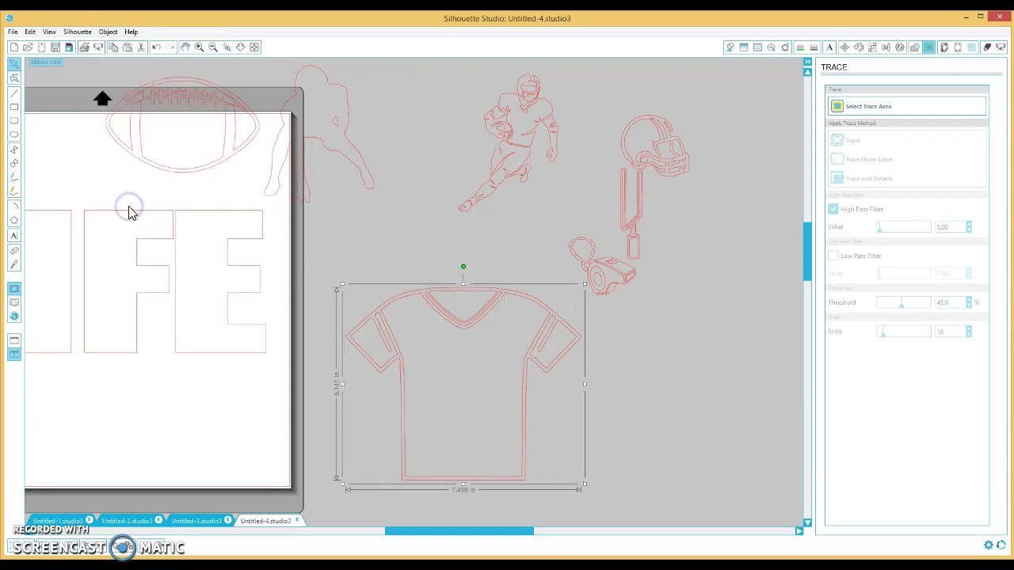
pyautogui.click(155, 247)
# - Add the number 21 as text on the jersey
pyautogui.click(13, 238)
pyautogui.click(447, 394)
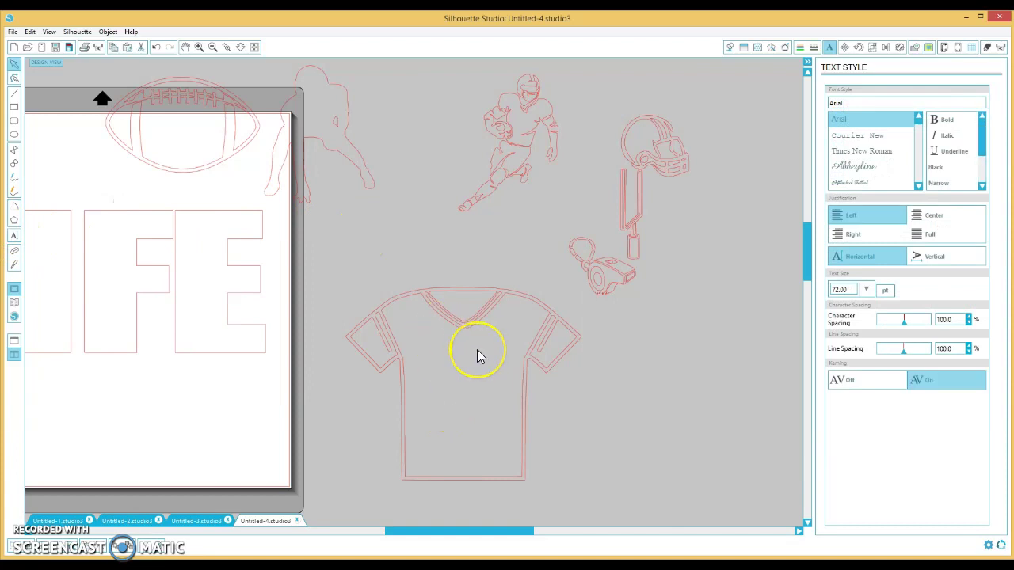
pyautogui.write('21')
pyautogui.click(559, 394)
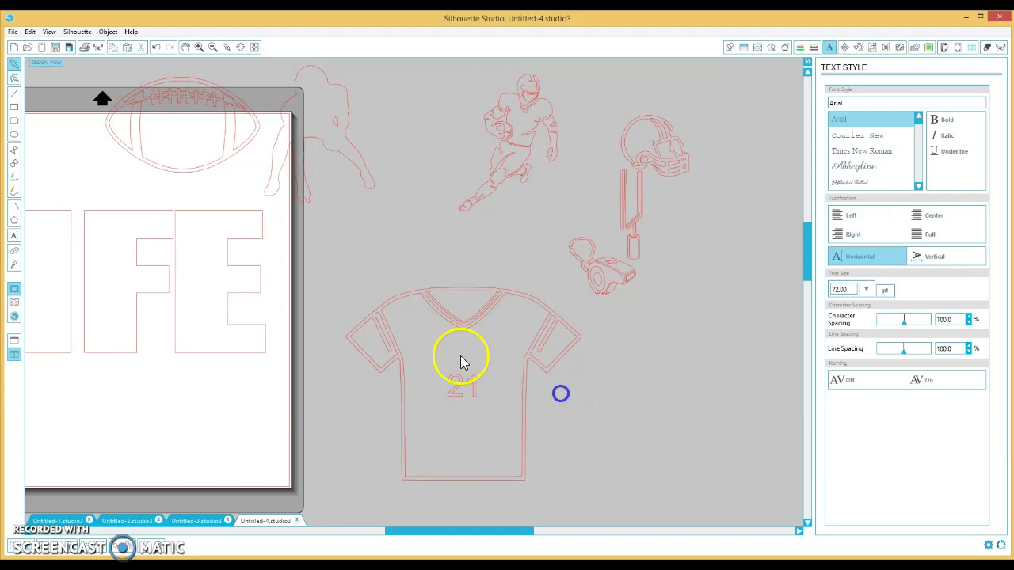
# - Add the word MARLINS as text above the jersey and select it together with 21
pyautogui.click(13, 235)
pyautogui.click(366, 255)
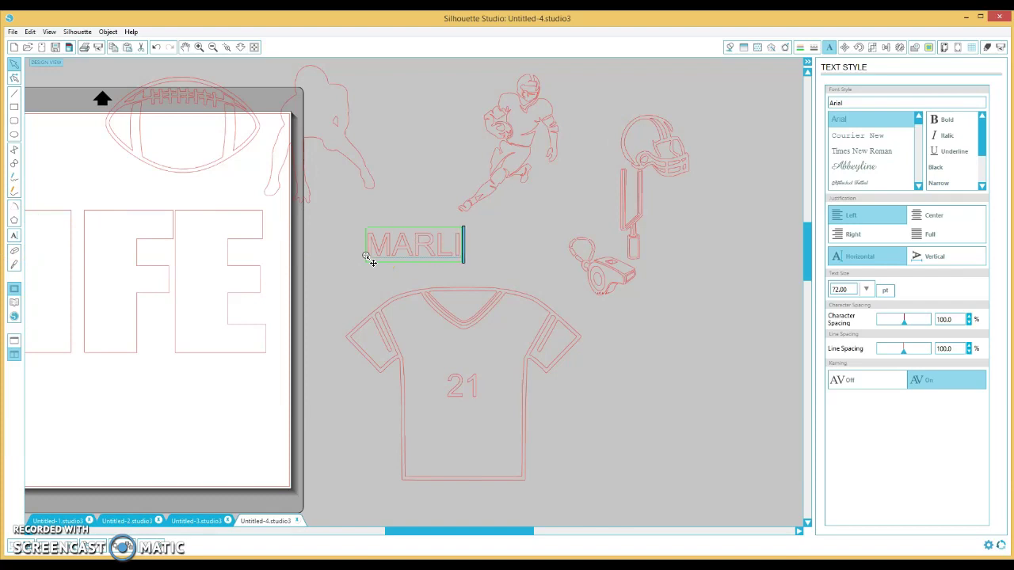
pyautogui.click(659, 372)
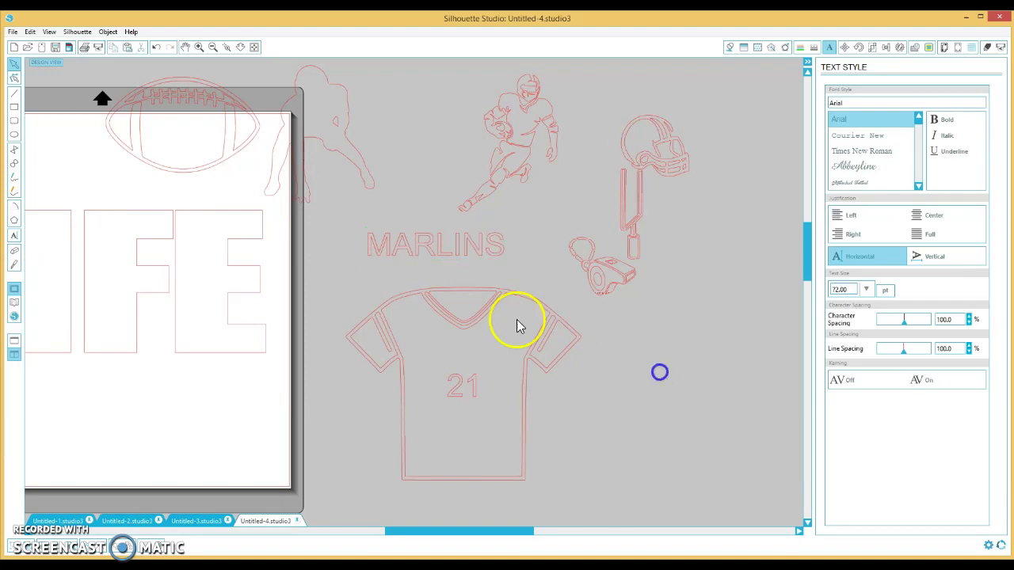
pyautogui.click(410, 251)
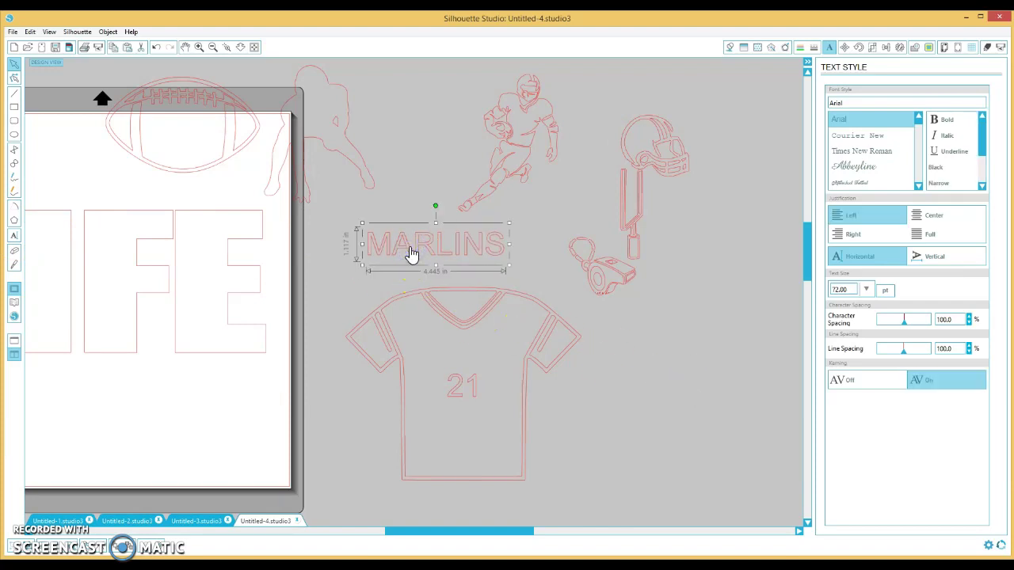
pyautogui.keyDown('shift'); pyautogui.click(464, 385); pyautogui.keyUp('shift')
pyautogui.click(855, 103)
# - Set MARLINS and 21 in the Freshman font and move MARLINS onto the jersey
pyautogui.write('FRESHMAN')
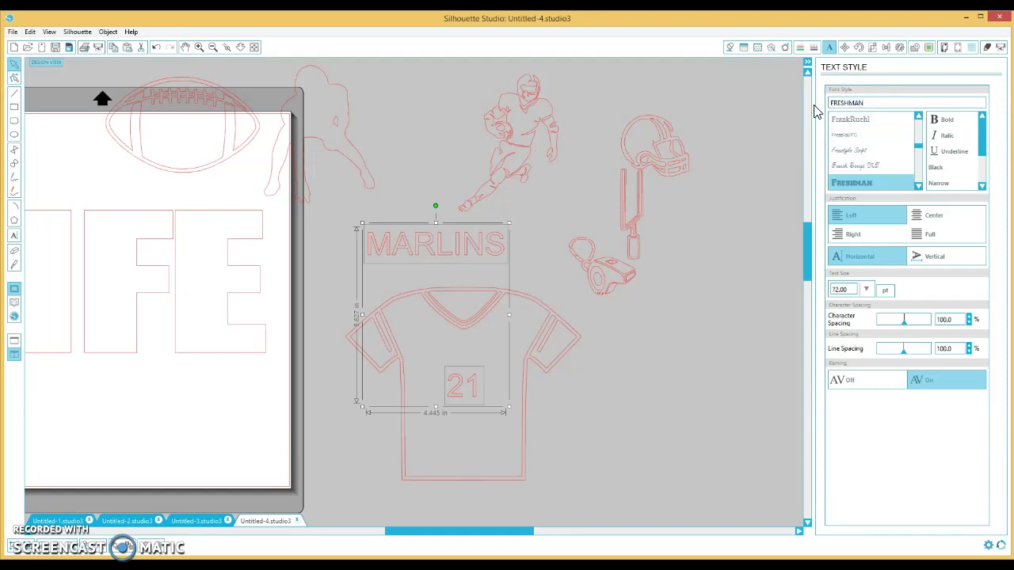
pyautogui.press('Return')
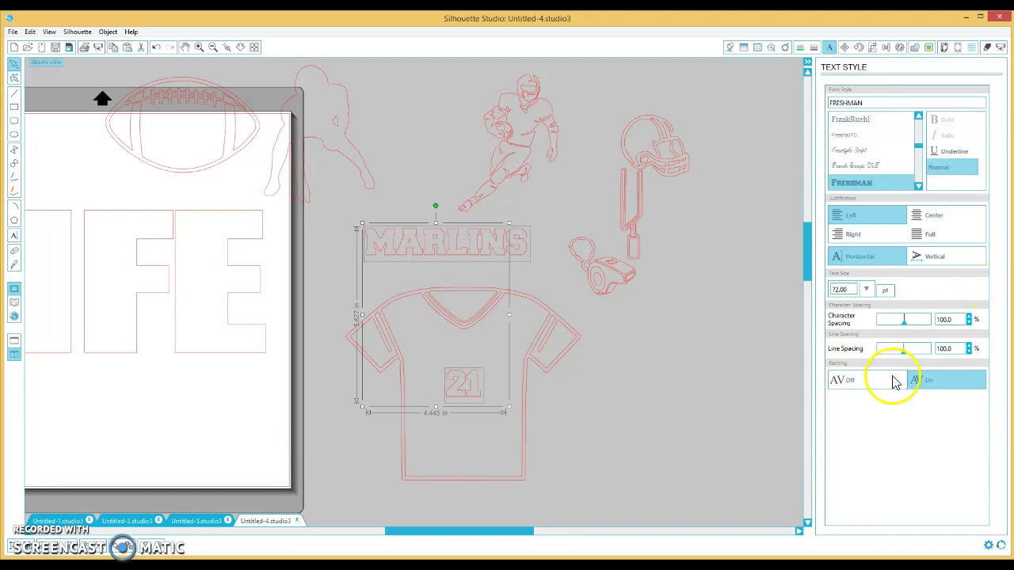
pyautogui.click(512, 331)
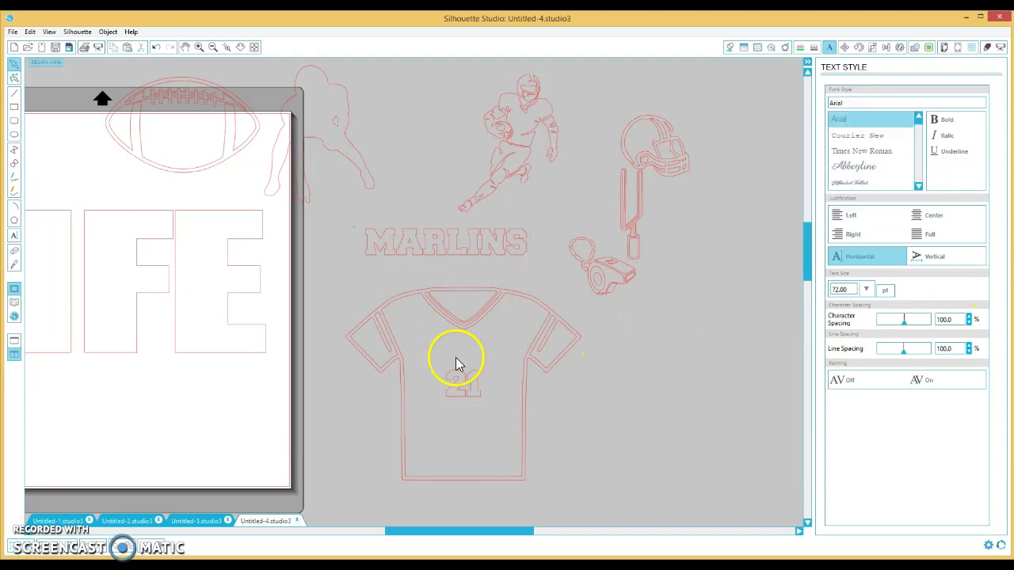
pyautogui.moveTo(434, 254); pyautogui.dragTo(452, 346)
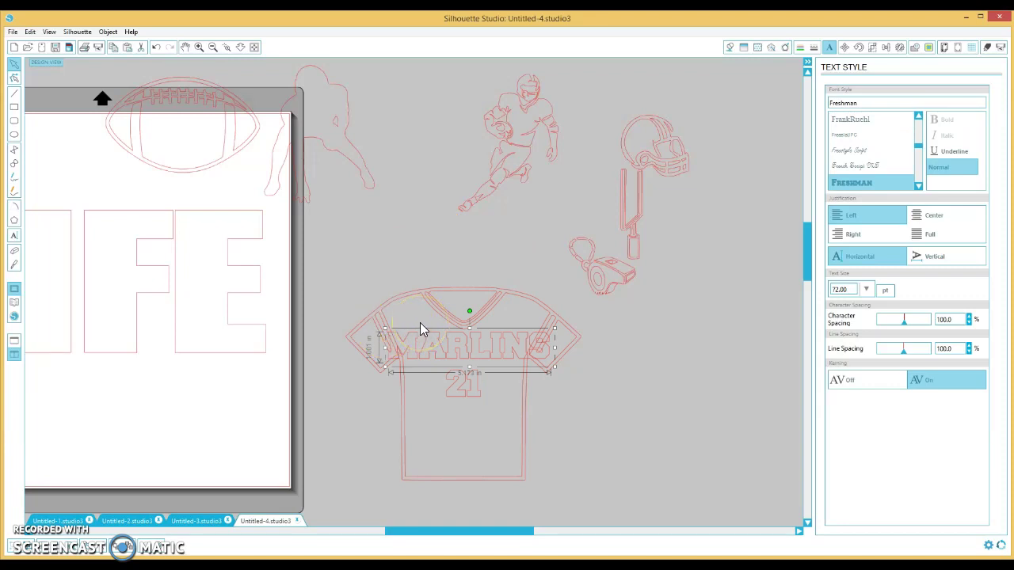
# - Shrink MARLINS to about 48.9 pt across the jersey and enlarge the 21
pyautogui.click(387, 329)
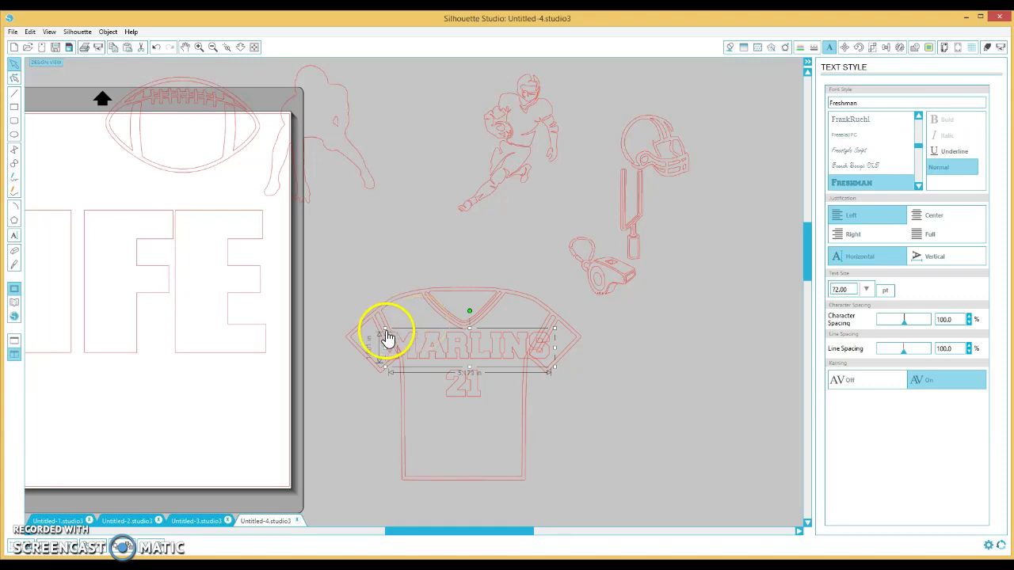
pyautogui.moveTo(386, 328); pyautogui.dragTo(439, 363)
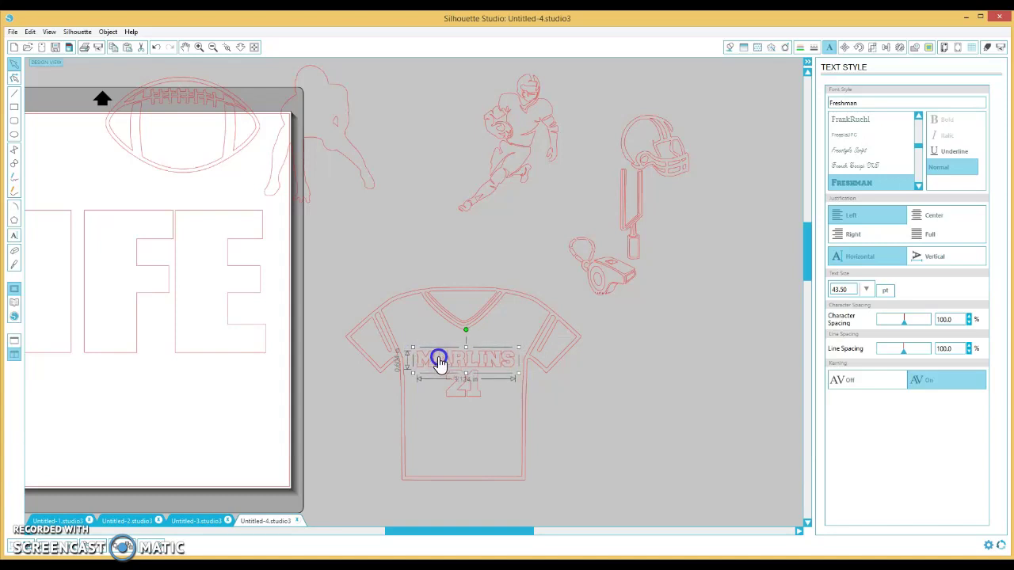
pyautogui.click(466, 408)
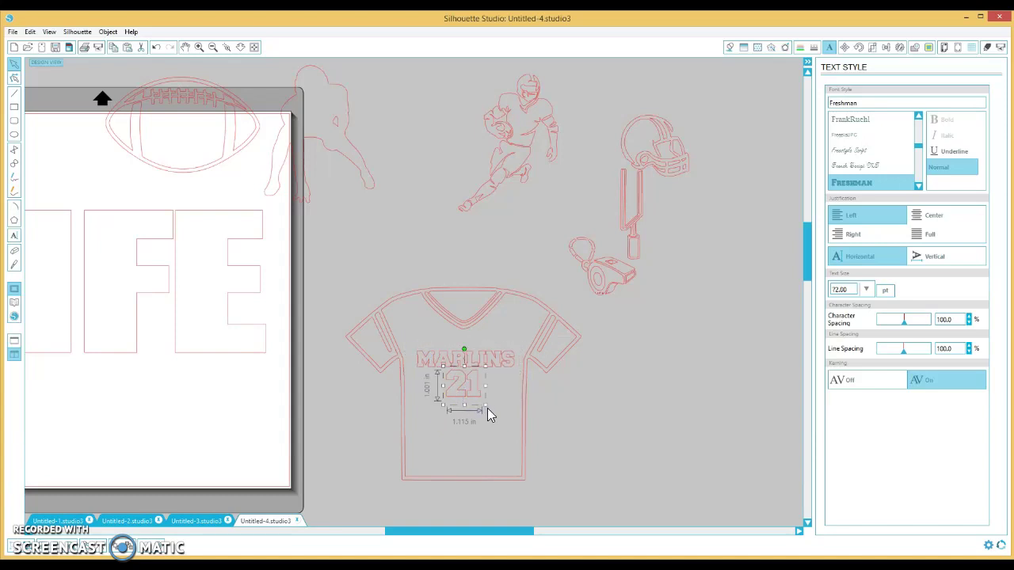
pyautogui.moveTo(487, 408); pyautogui.dragTo(457, 433)
pyautogui.click(476, 414)
pyautogui.click(448, 370)
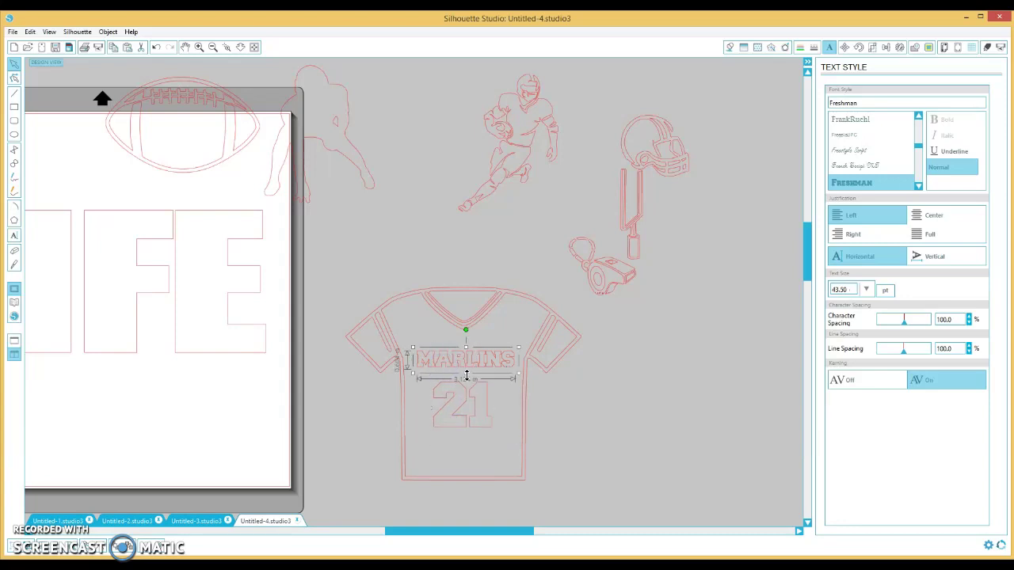
pyautogui.moveTo(466, 377); pyautogui.dragTo(466, 379)
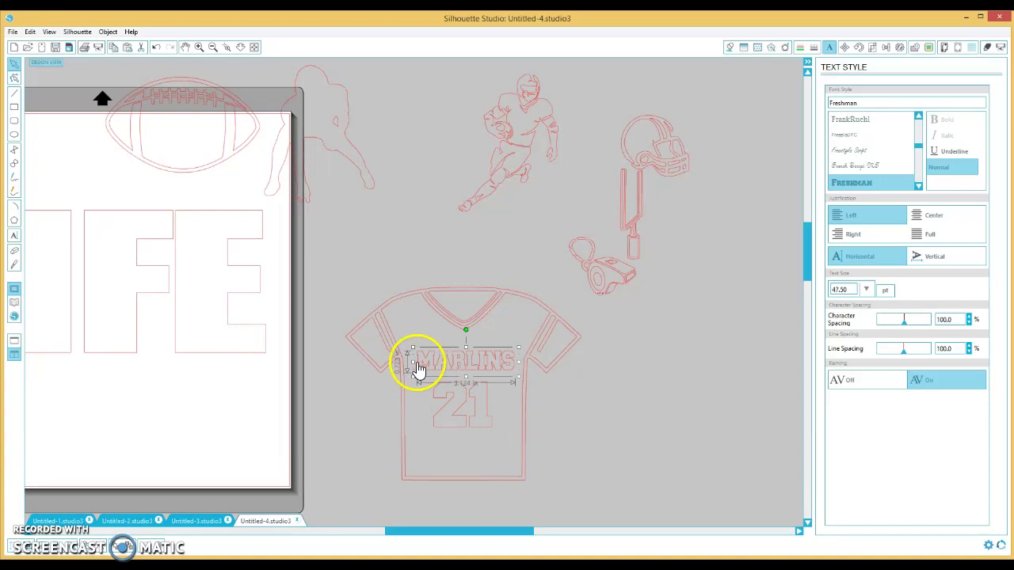
pyautogui.moveTo(413, 362); pyautogui.dragTo(408, 362)
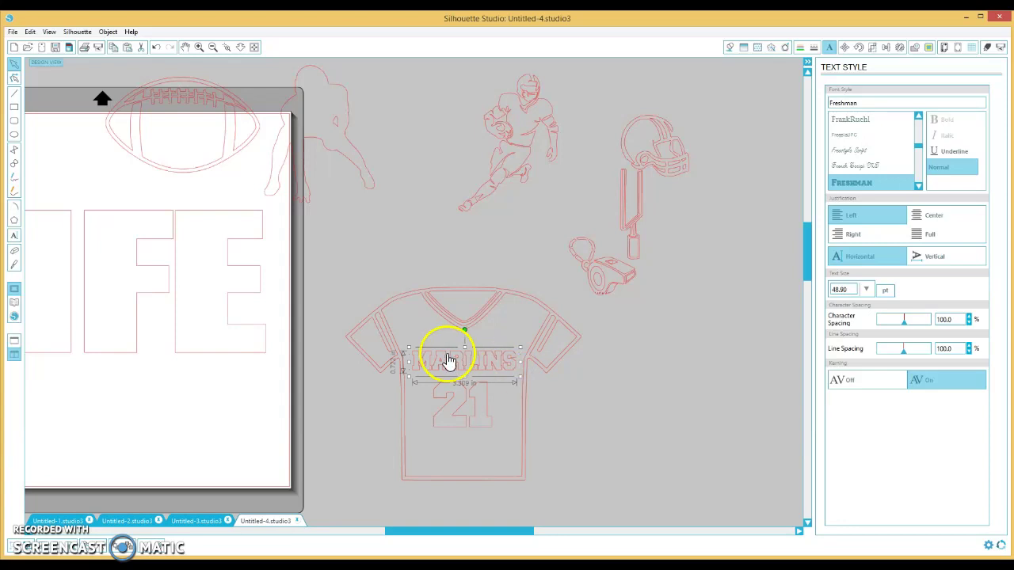
# - Align MARLINS 21 to the jersey's center, group them with Ctrl+G, and scale the design down
pyautogui.keyDown('shift'); pyautogui.click(473, 404); pyautogui.keyUp('shift')
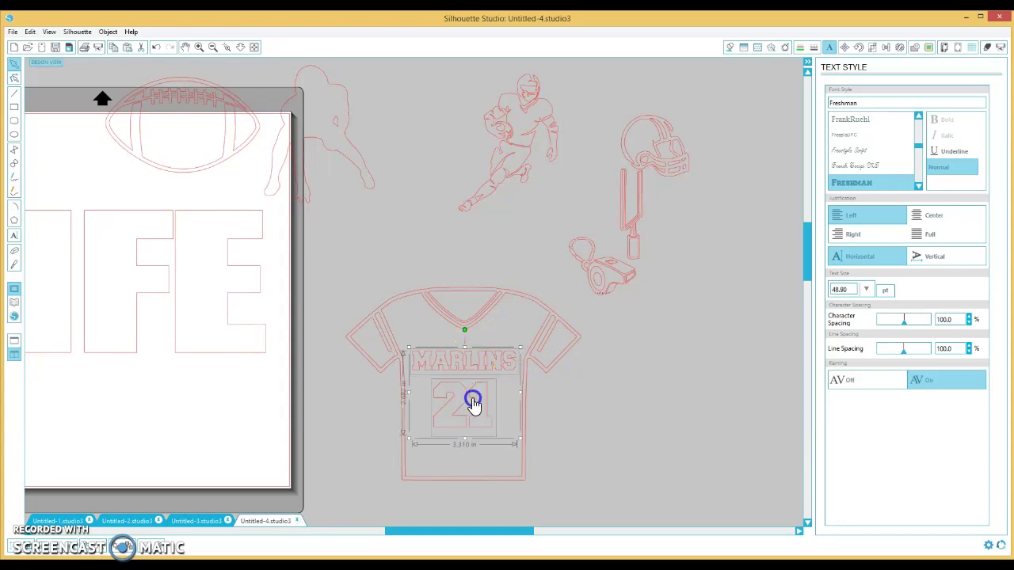
pyautogui.click(885, 51)
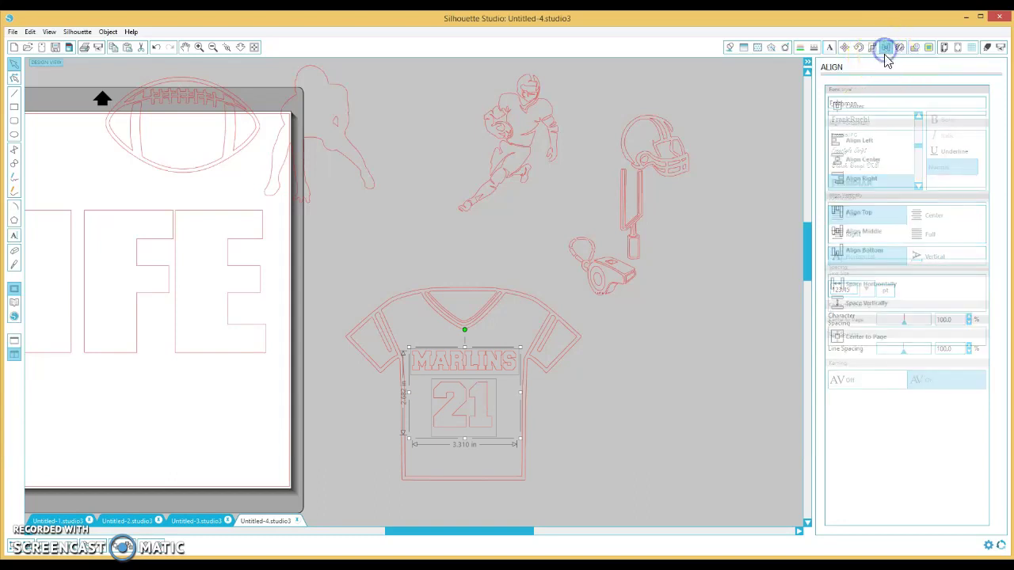
pyautogui.click(856, 162)
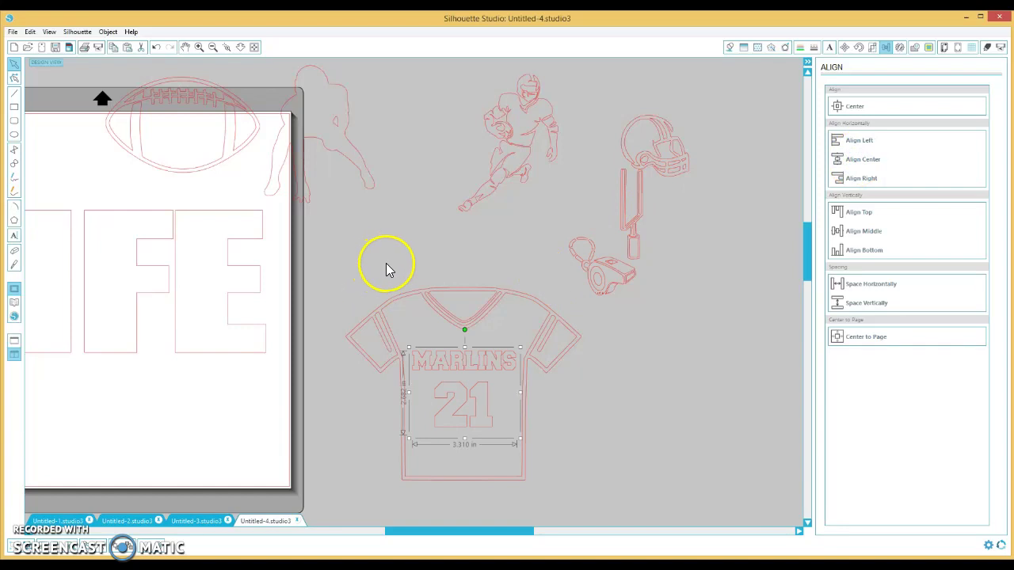
pyautogui.click(425, 301)
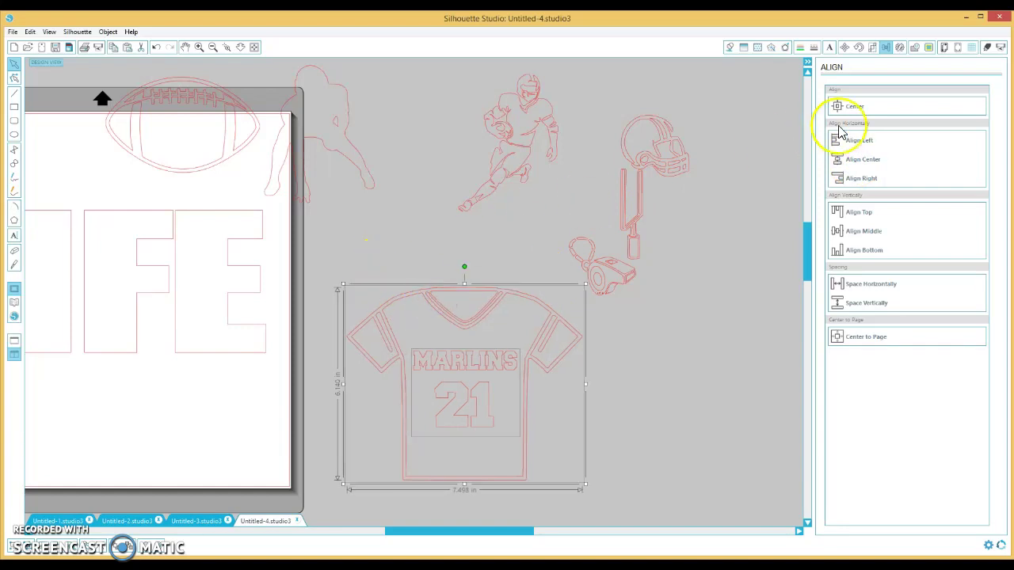
pyautogui.click(853, 164)
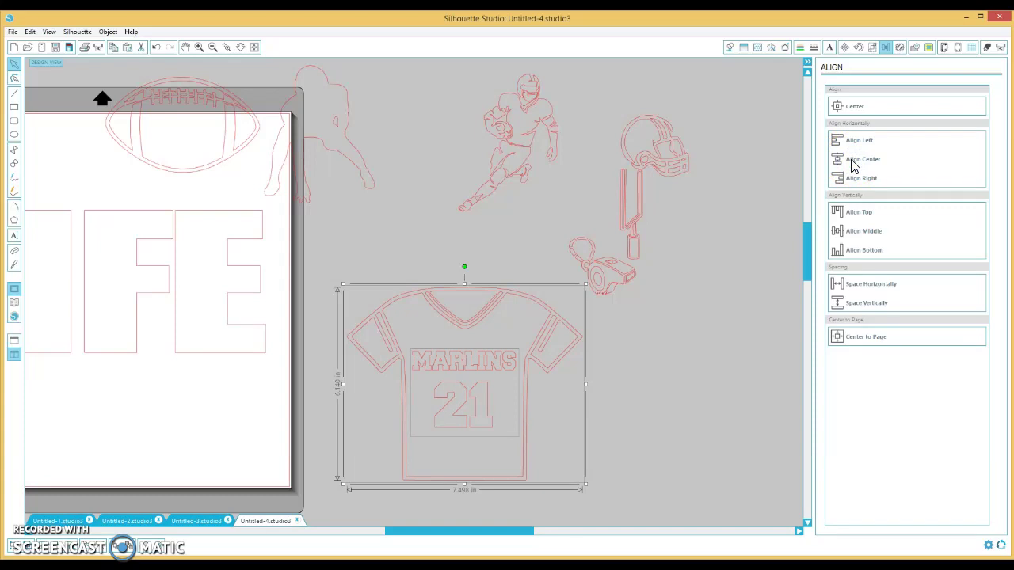
pyautogui.hotkey('ctrl', 'g')
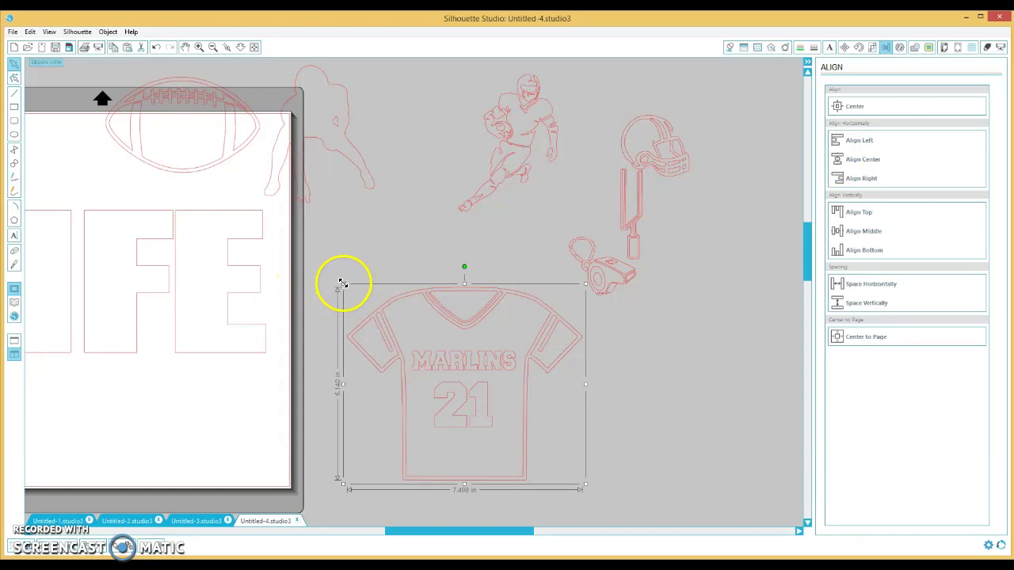
pyautogui.moveTo(359, 295); pyautogui.dragTo(479, 396)
# - Move the crouching player above the jersey and the football next to the running player
pyautogui.click(397, 153)
pyautogui.click(362, 163)
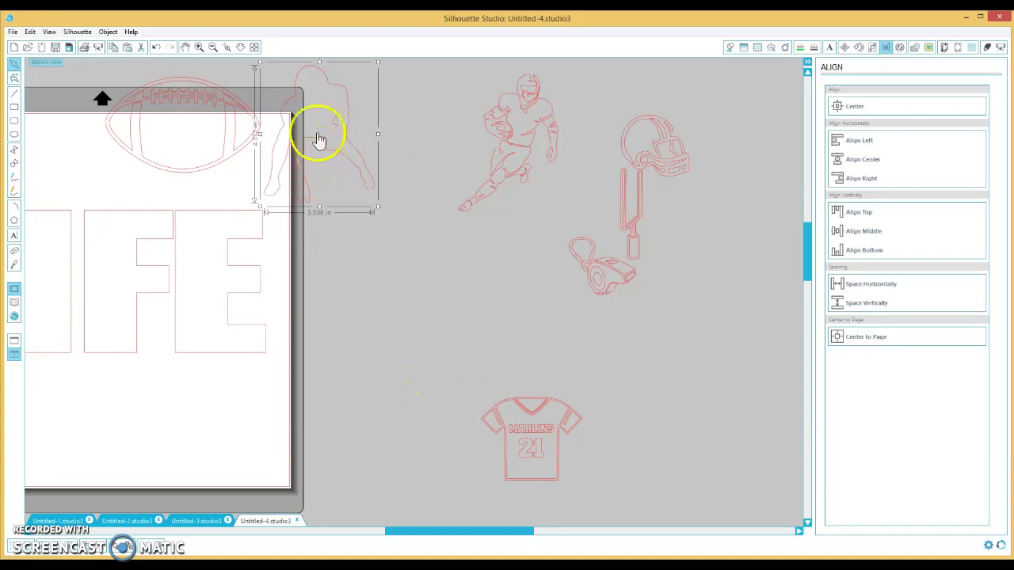
pyautogui.moveTo(371, 198); pyautogui.dragTo(534, 366)
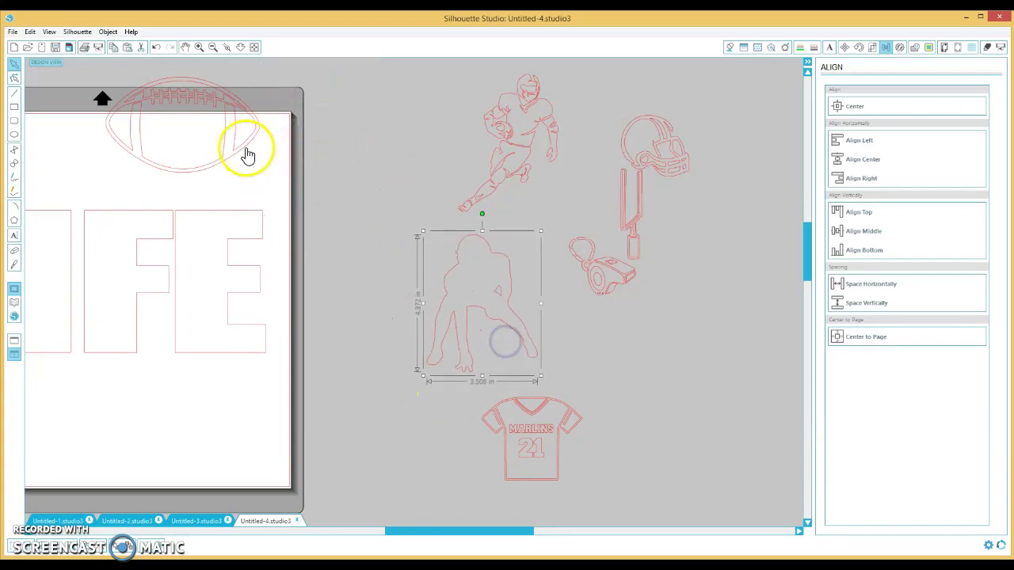
pyautogui.moveTo(245, 150); pyautogui.dragTo(459, 184)
# - Select all the football designs and give them a red fill
pyautogui.moveTo(317, 70); pyautogui.dragTo(705, 430)
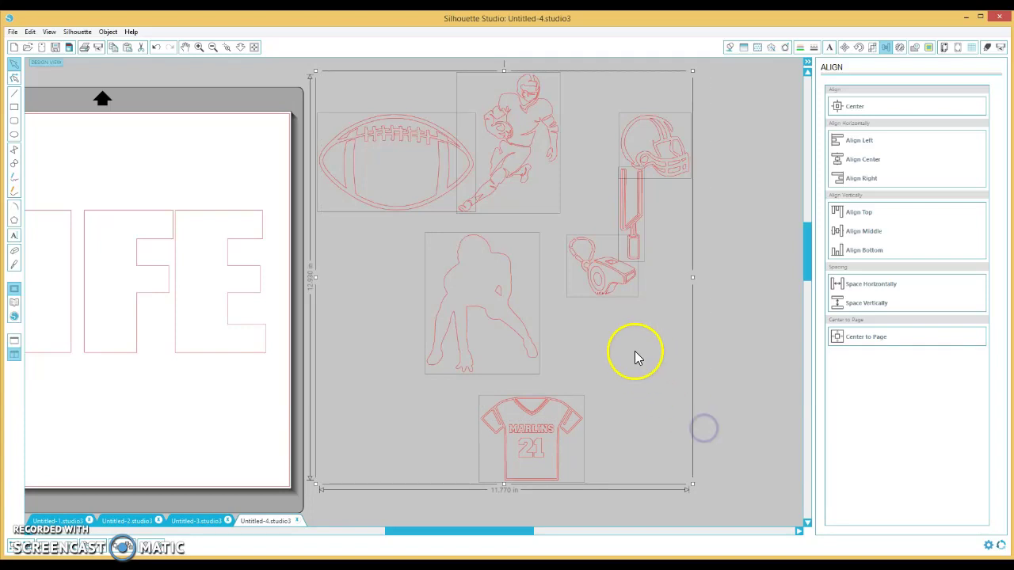
pyautogui.click(730, 49)
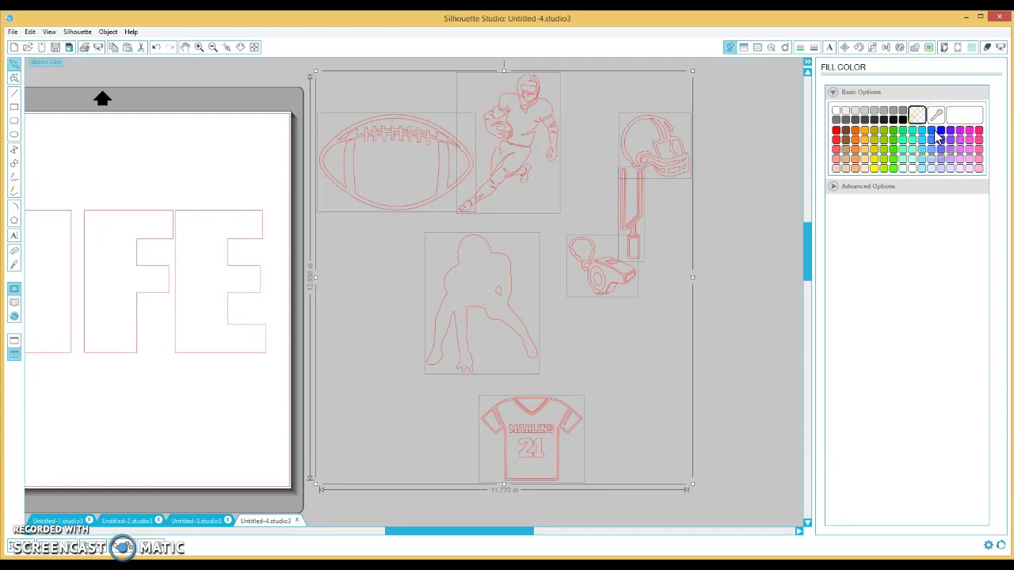
pyautogui.click(837, 132)
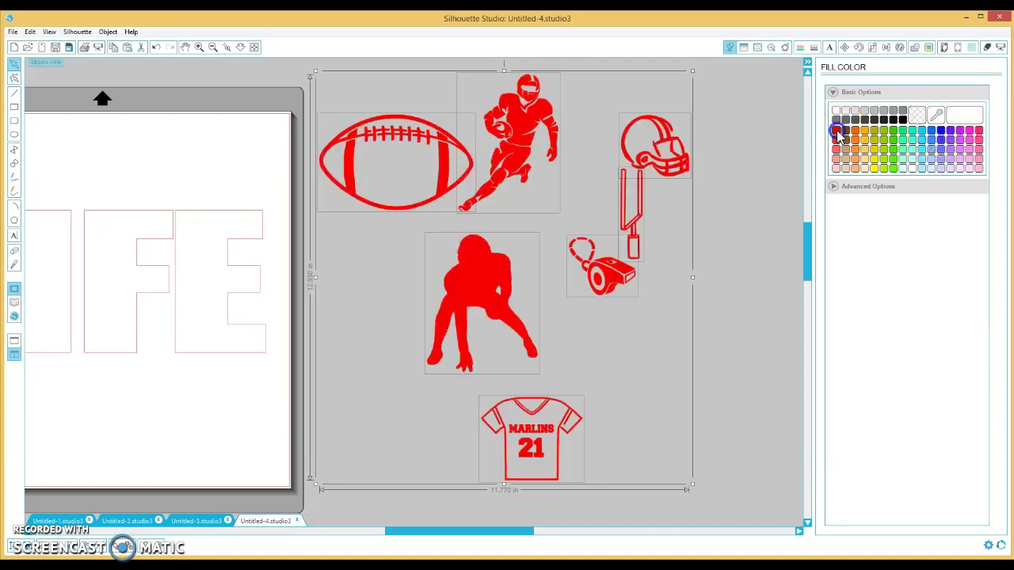
pyautogui.click(800, 47)
pyautogui.click(475, 523)
pyautogui.moveTo(474, 535); pyautogui.dragTo(370, 531)
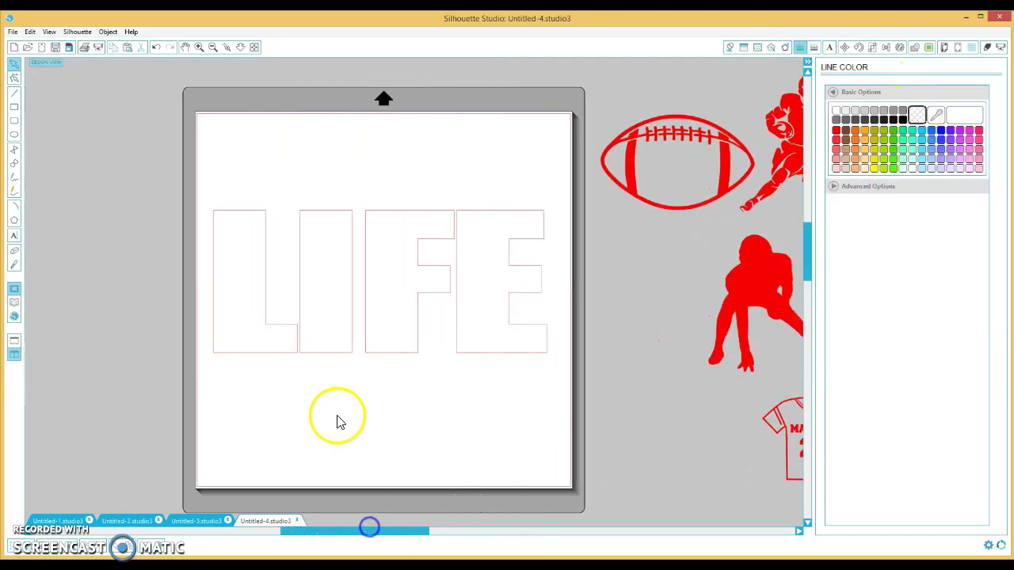
# - Reselect all the football designs, including the jersey, and change their fill to light blue
pyautogui.click(242, 213)
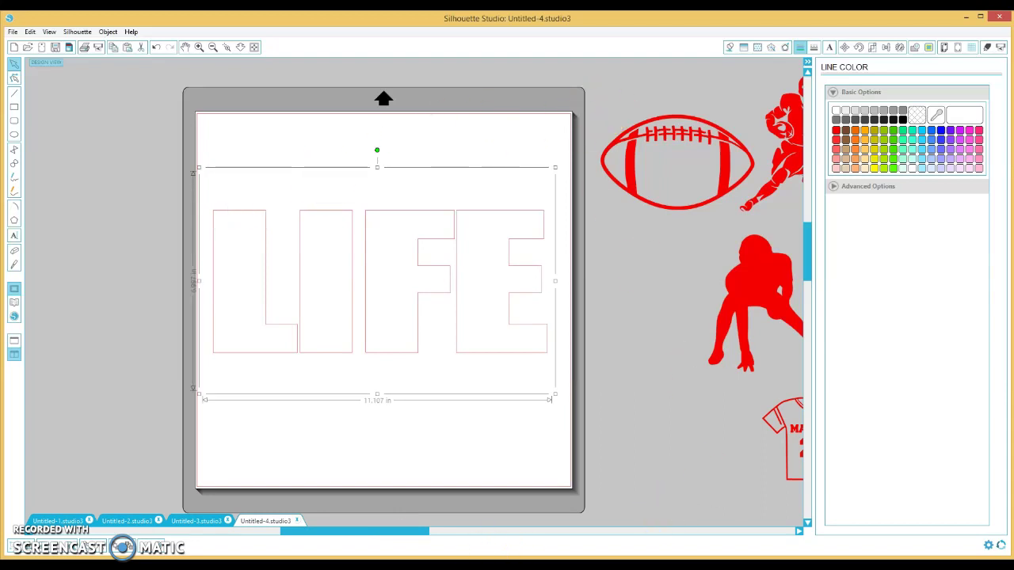
pyautogui.moveTo(404, 537); pyautogui.dragTo(501, 532)
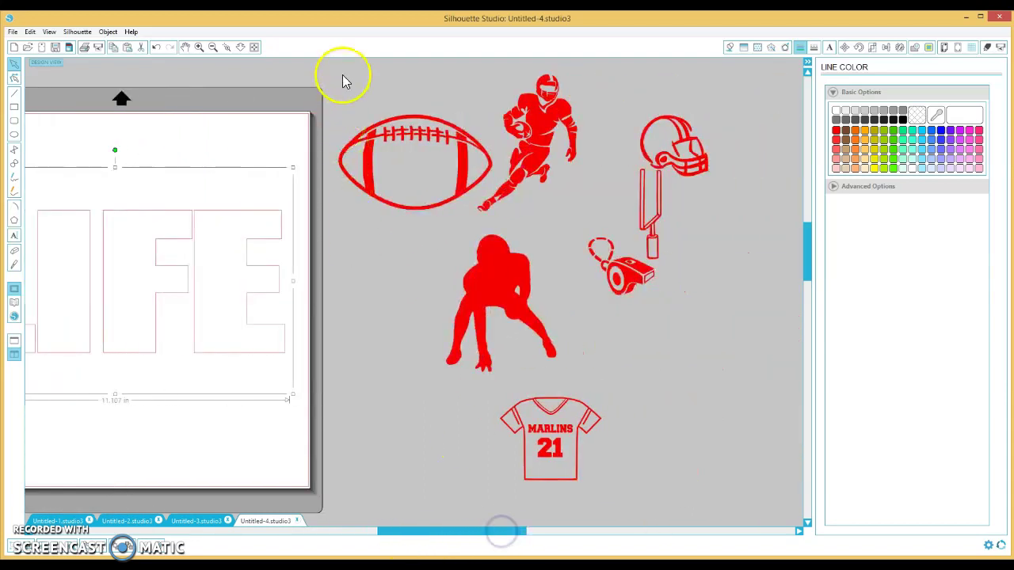
pyautogui.moveTo(341, 80); pyautogui.dragTo(628, 119)
pyautogui.moveTo(666, 196); pyautogui.dragTo(710, 441)
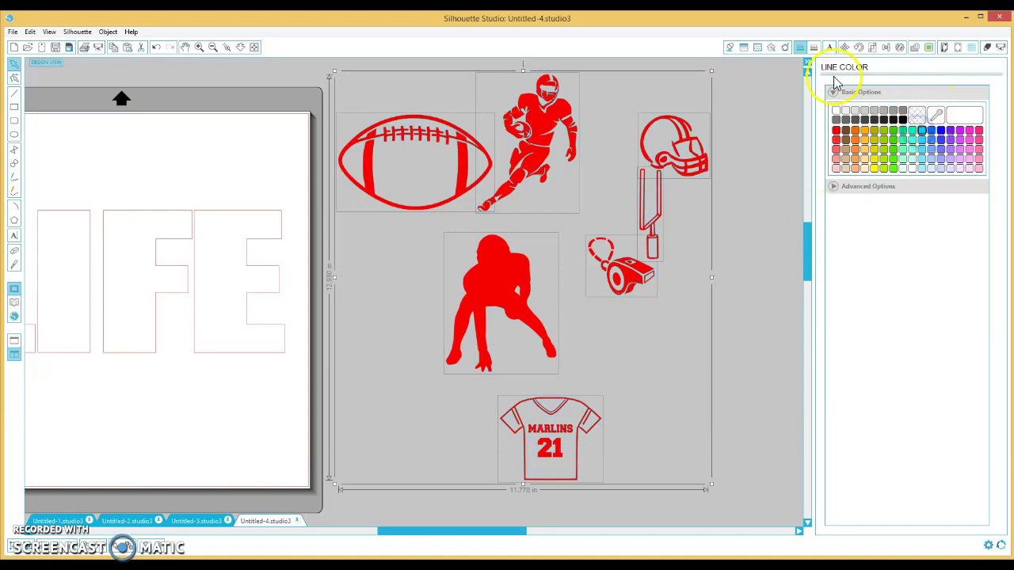
pyautogui.click(728, 47)
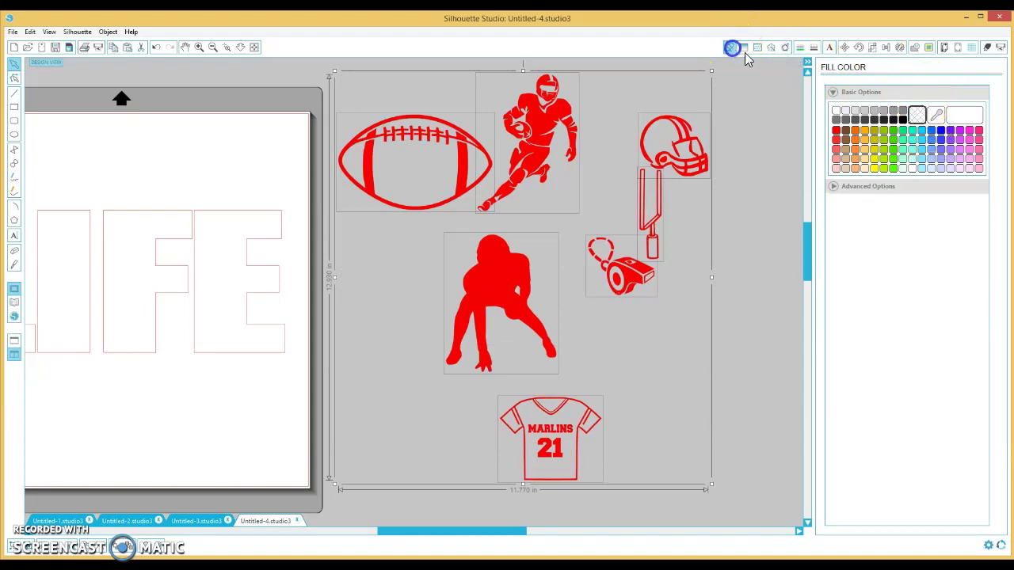
pyautogui.click(922, 132)
pyautogui.click(747, 215)
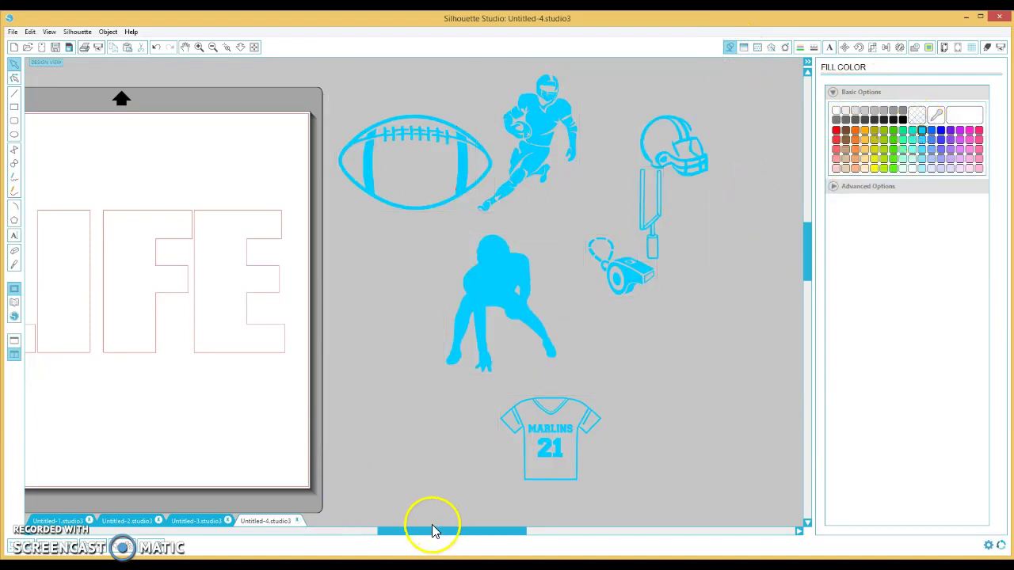
pyautogui.moveTo(430, 533); pyautogui.dragTo(346, 530)
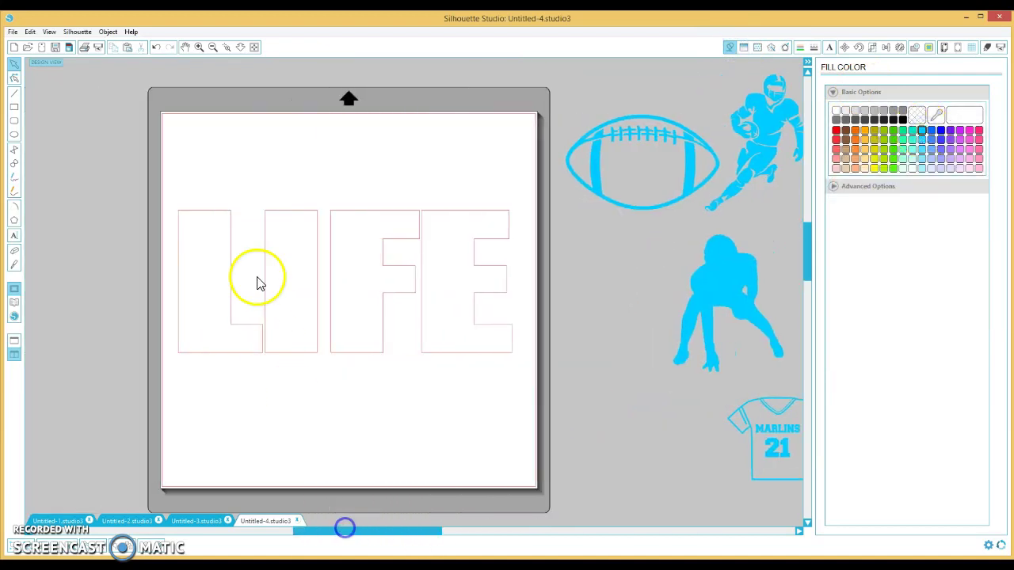
# - Fill the LIFE letters solid red and widen them to about 11.425 in
pyautogui.click(283, 215)
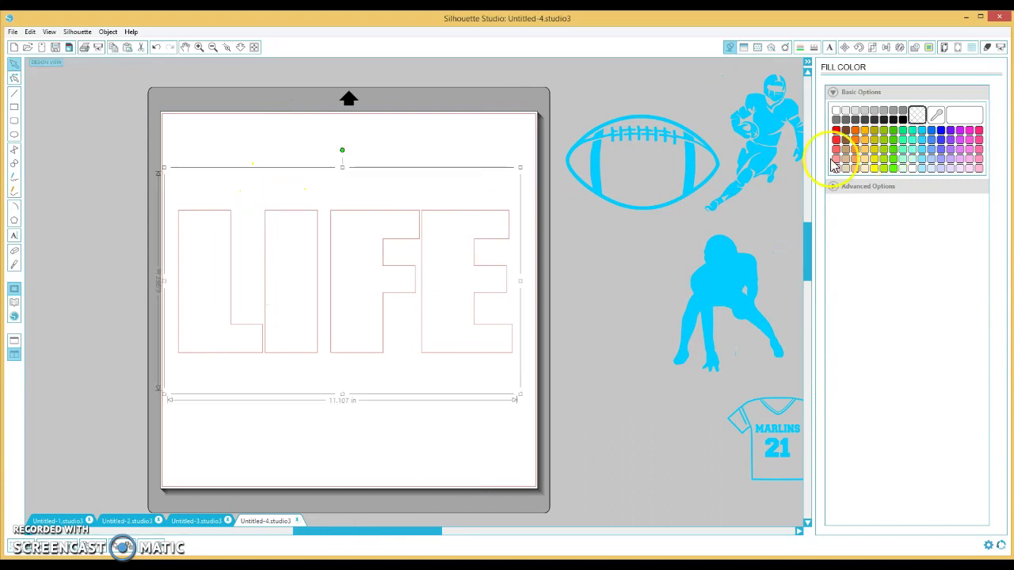
pyautogui.click(836, 132)
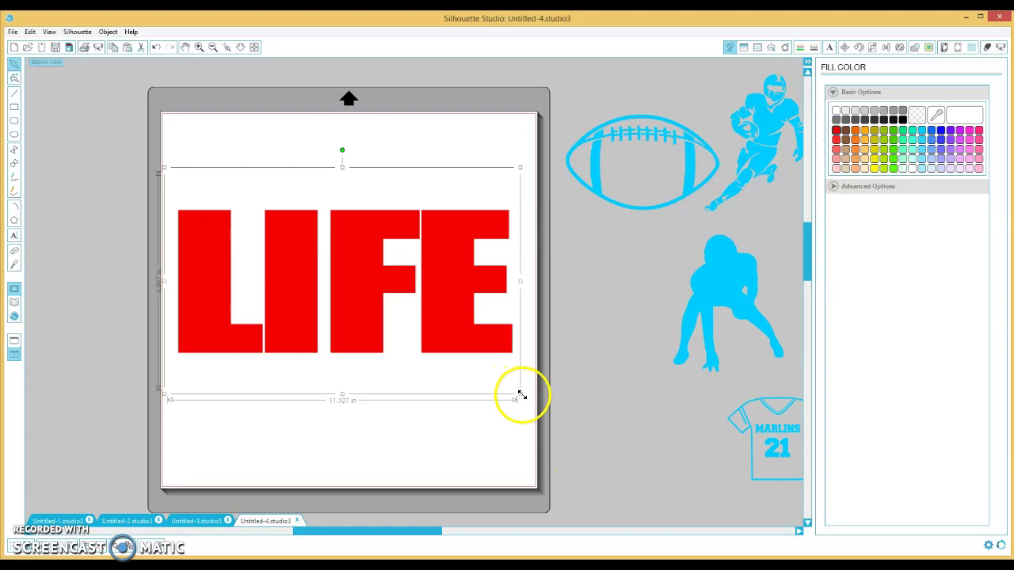
pyautogui.moveTo(520, 393); pyautogui.dragTo(530, 403)
pyautogui.click(587, 430)
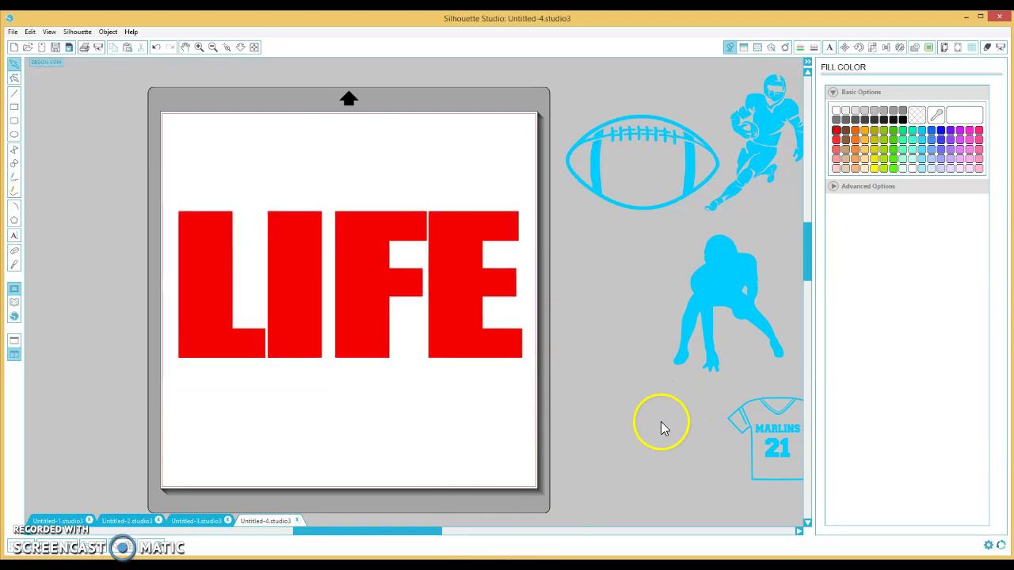
# - Move the running player beside the crouching player and flip it horizontally
pyautogui.moveTo(758, 148); pyautogui.dragTo(606, 336)
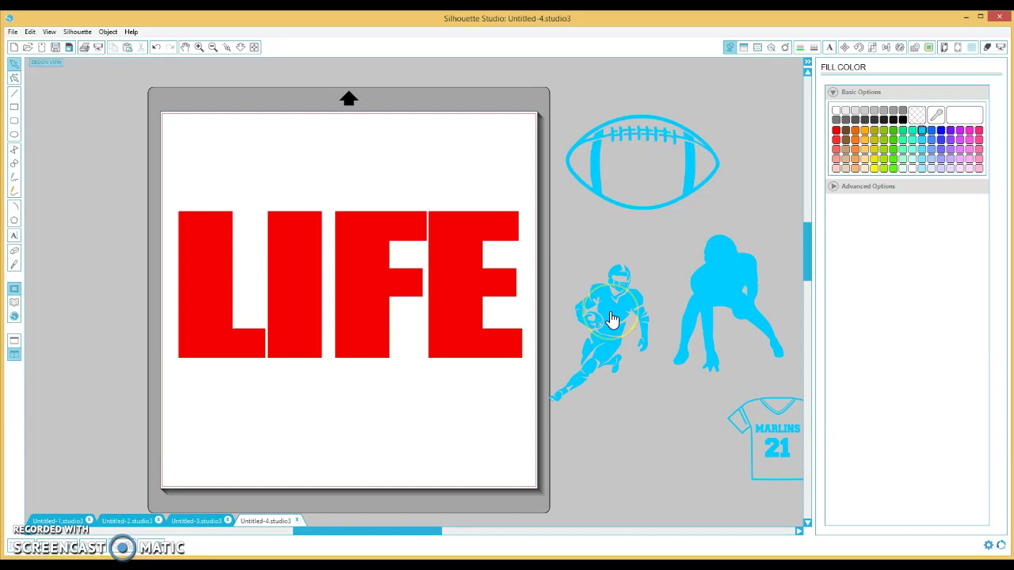
pyautogui.click(611, 316)
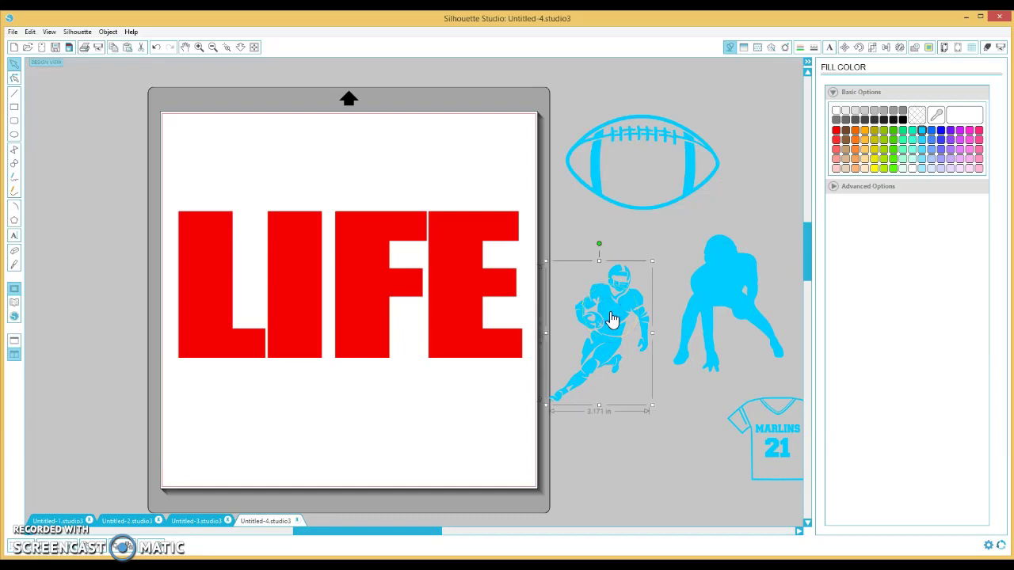
pyautogui.rightClick(611, 316)
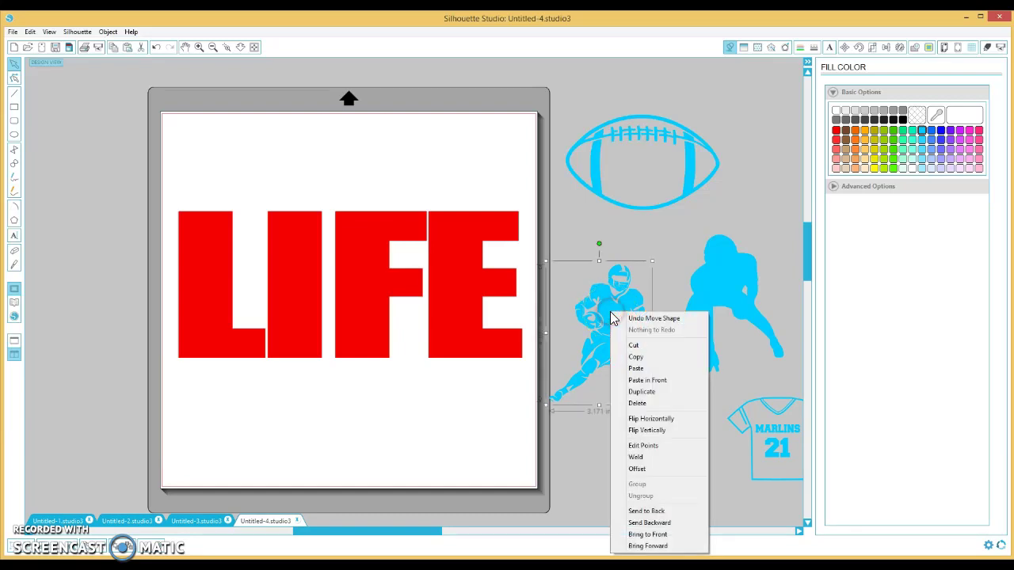
pyautogui.click(640, 420)
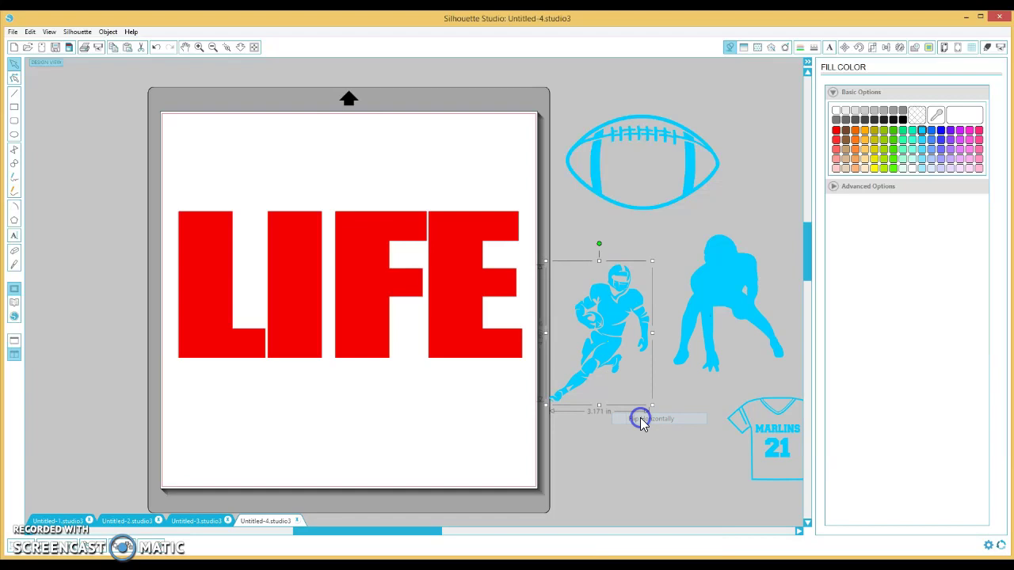
pyautogui.click(106, 32)
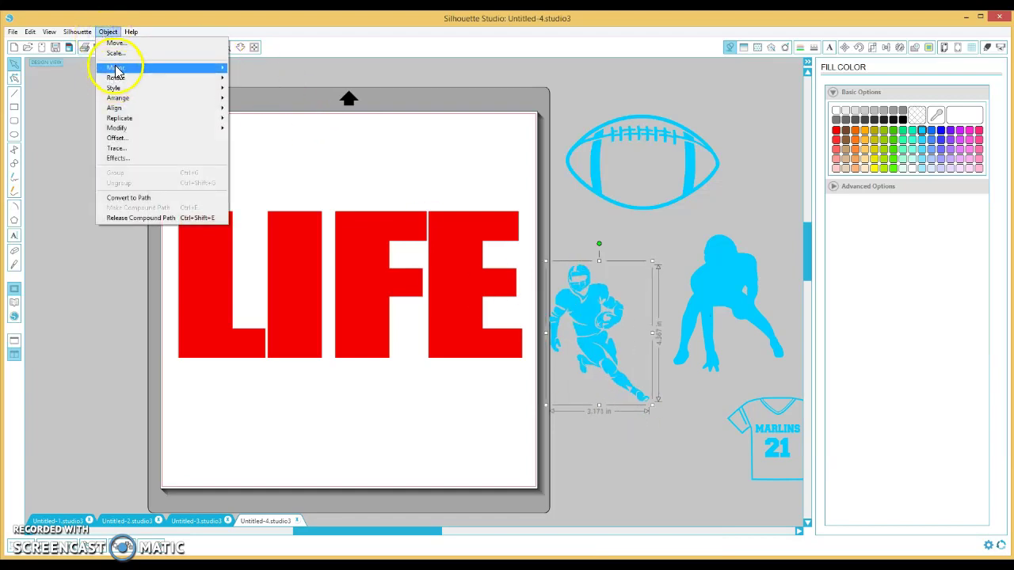
pyautogui.moveTo(115, 74)
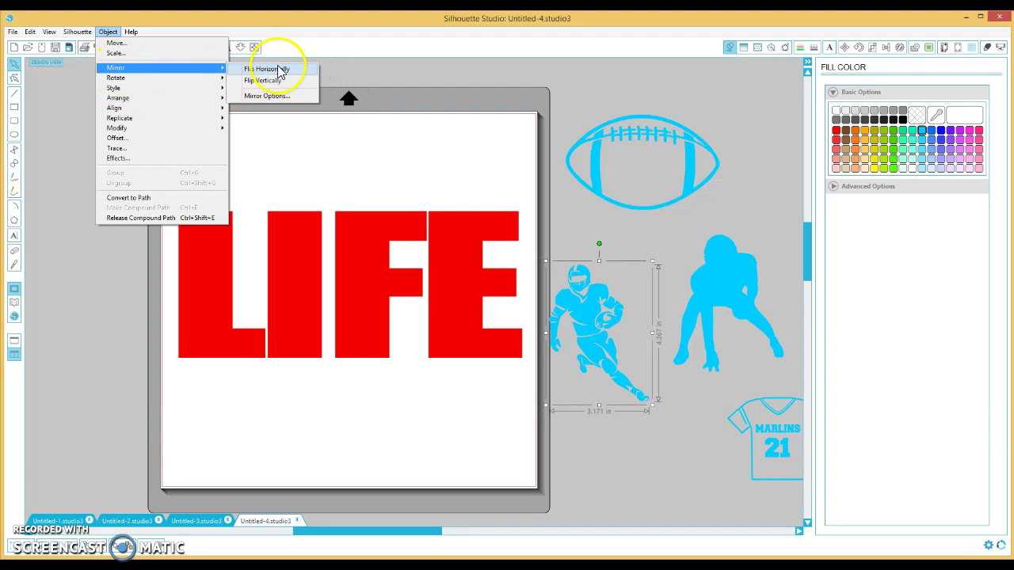
pyautogui.click(586, 321)
# - Place the running player inside the E and shrink it to about 2.143 in wide
pyautogui.moveTo(586, 321); pyautogui.dragTo(448, 285)
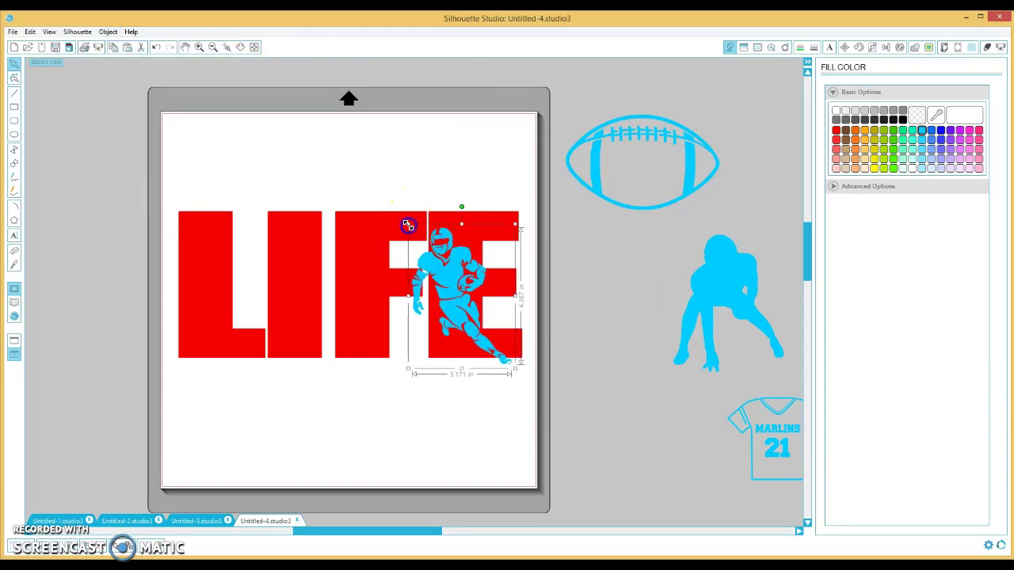
pyautogui.moveTo(408, 226); pyautogui.dragTo(432, 251)
pyautogui.moveTo(463, 285); pyautogui.dragTo(457, 275)
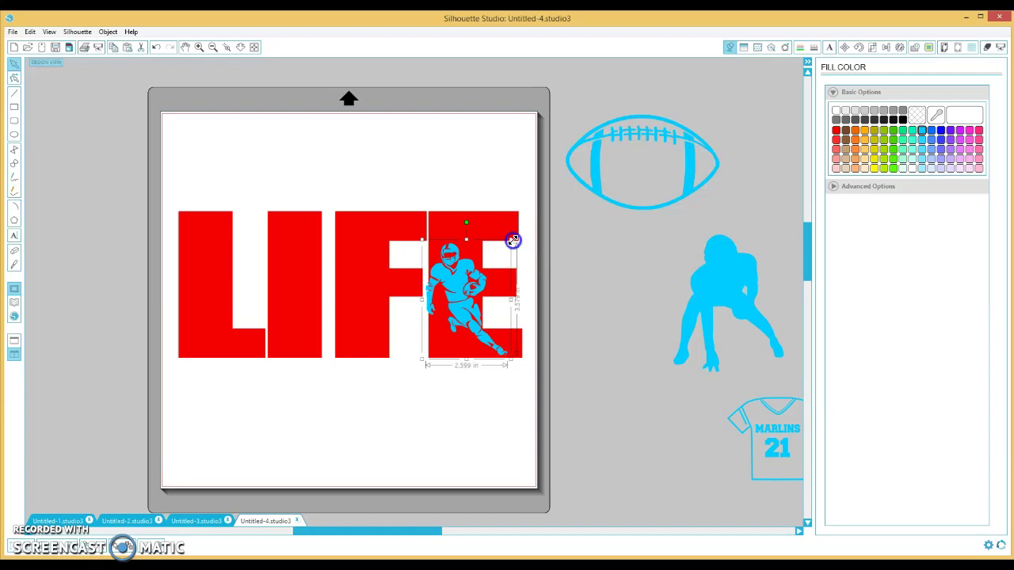
pyautogui.moveTo(512, 240); pyautogui.dragTo(502, 247)
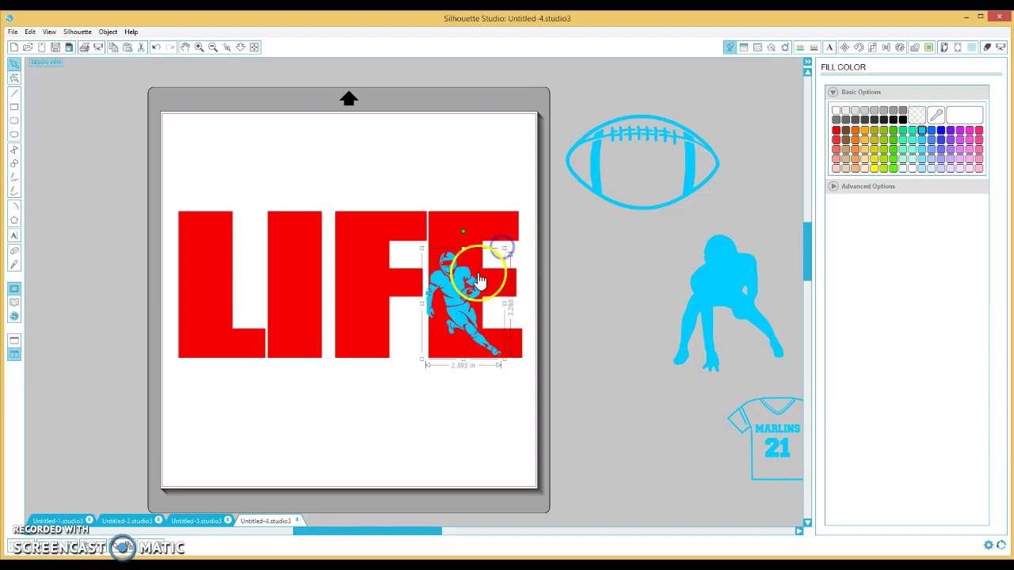
pyautogui.moveTo(460, 281); pyautogui.dragTo(465, 307)
pyautogui.click(566, 307)
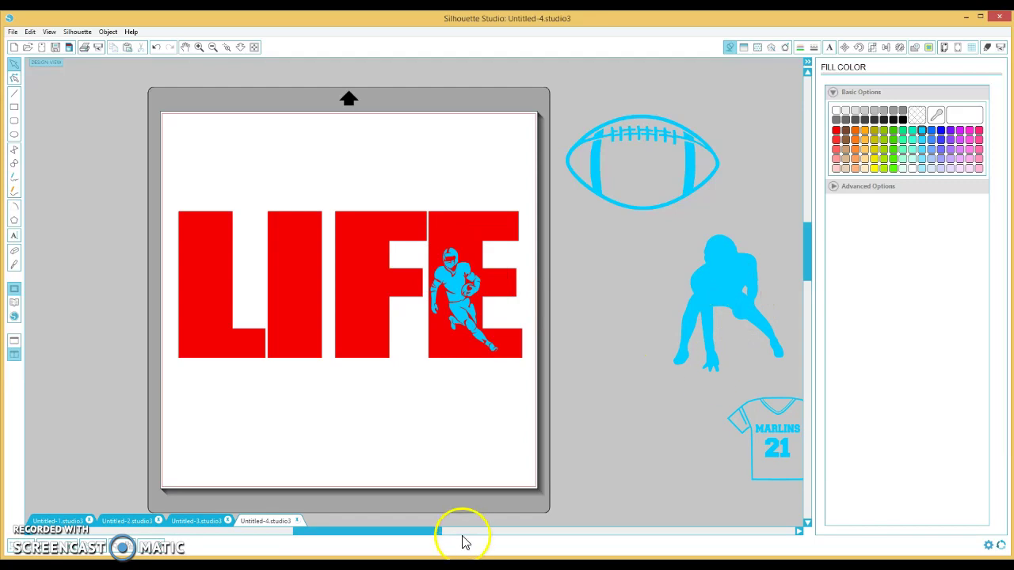
# - Move the goalpost outline into the I of LIFE
pyautogui.moveTo(427, 537); pyautogui.dragTo(483, 529)
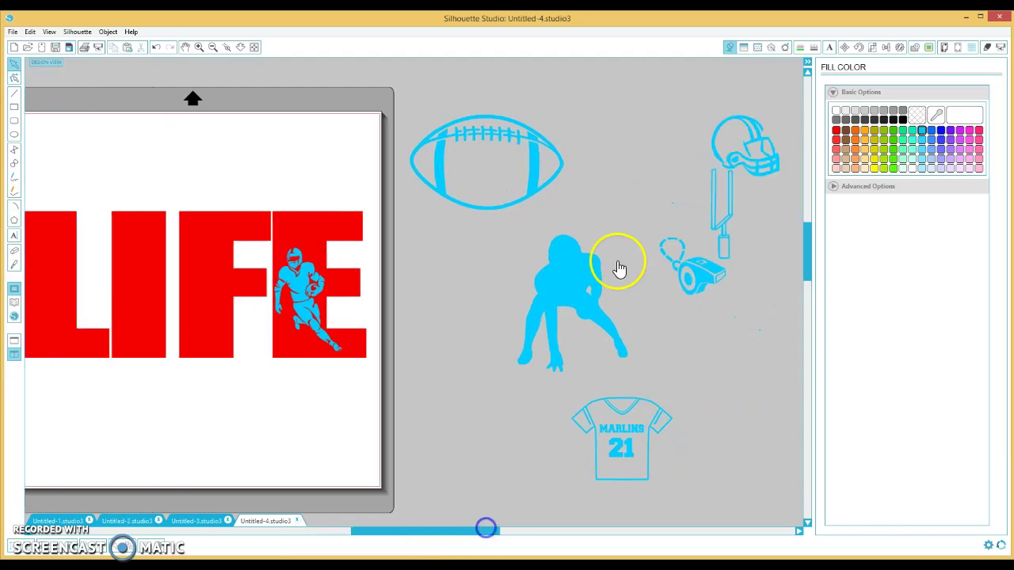
pyautogui.moveTo(679, 244); pyautogui.dragTo(300, 311)
pyautogui.moveTo(376, 531); pyautogui.dragTo(323, 528)
pyautogui.moveTo(469, 313); pyautogui.dragTo(285, 339)
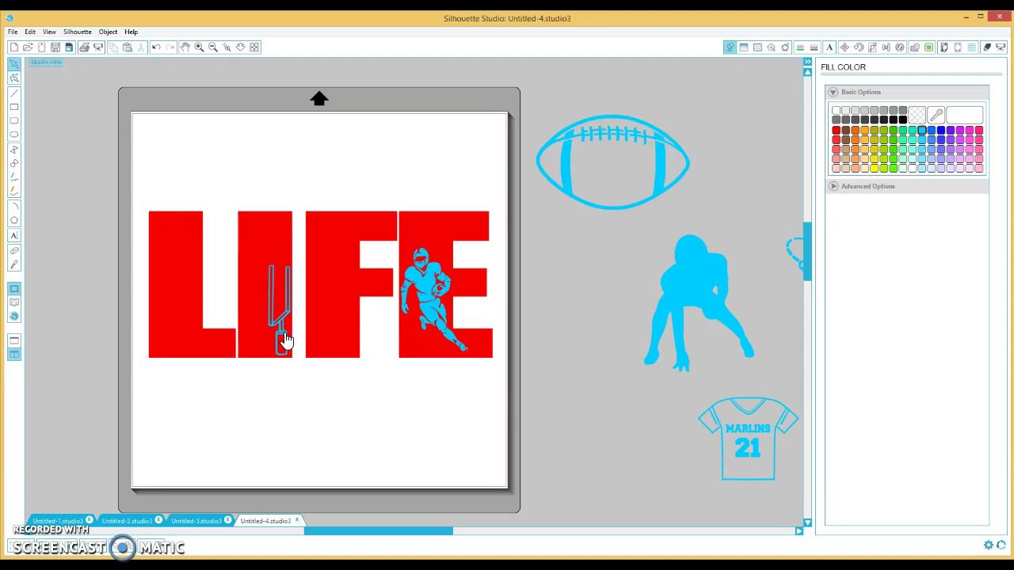
pyautogui.moveTo(285, 339); pyautogui.dragTo(282, 340)
# - Shrink the football to about 1.7 in and place it above the goalpost
pyautogui.click(575, 154)
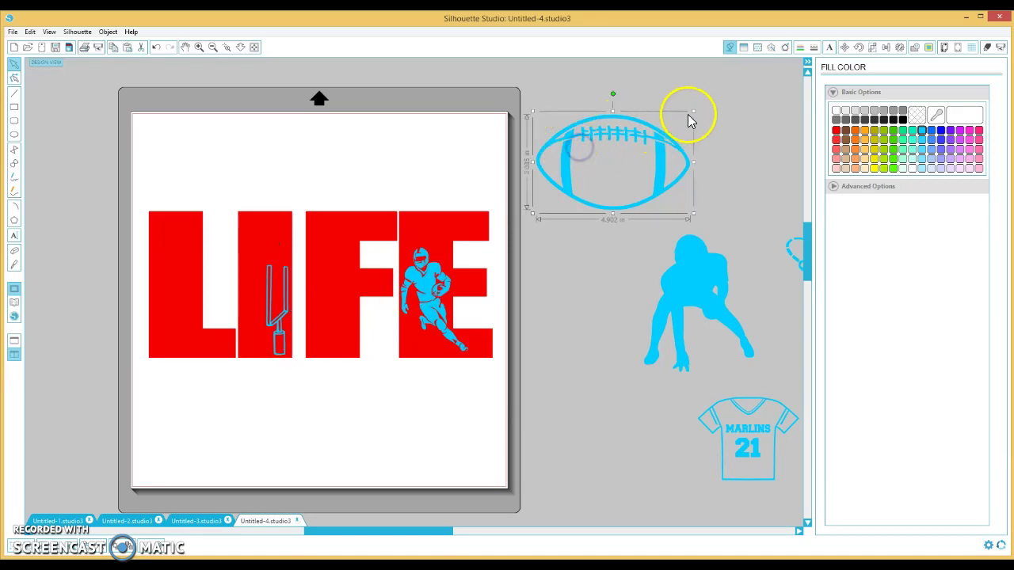
pyautogui.moveTo(677, 116); pyautogui.dragTo(250, 244)
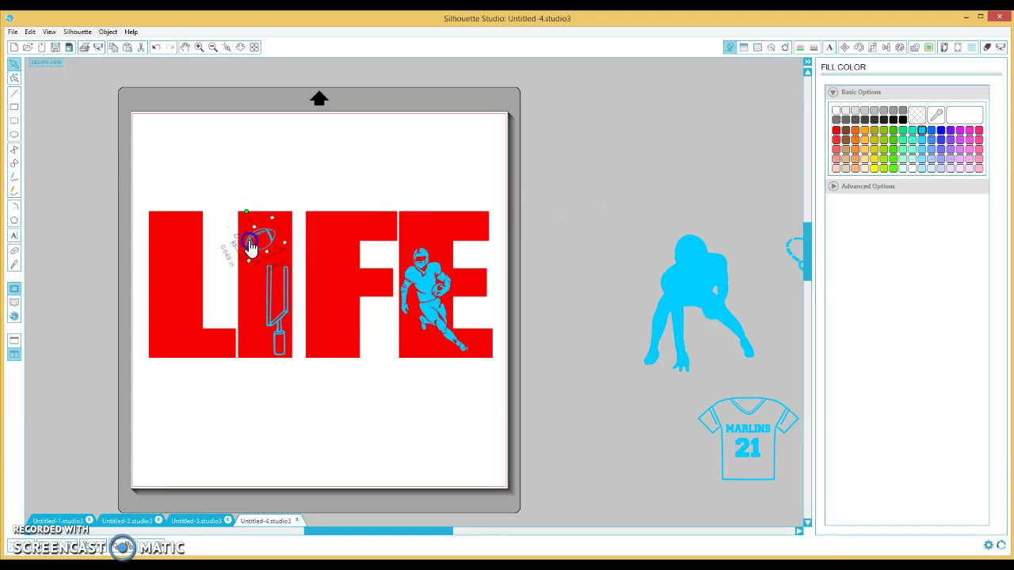
pyautogui.click(283, 185)
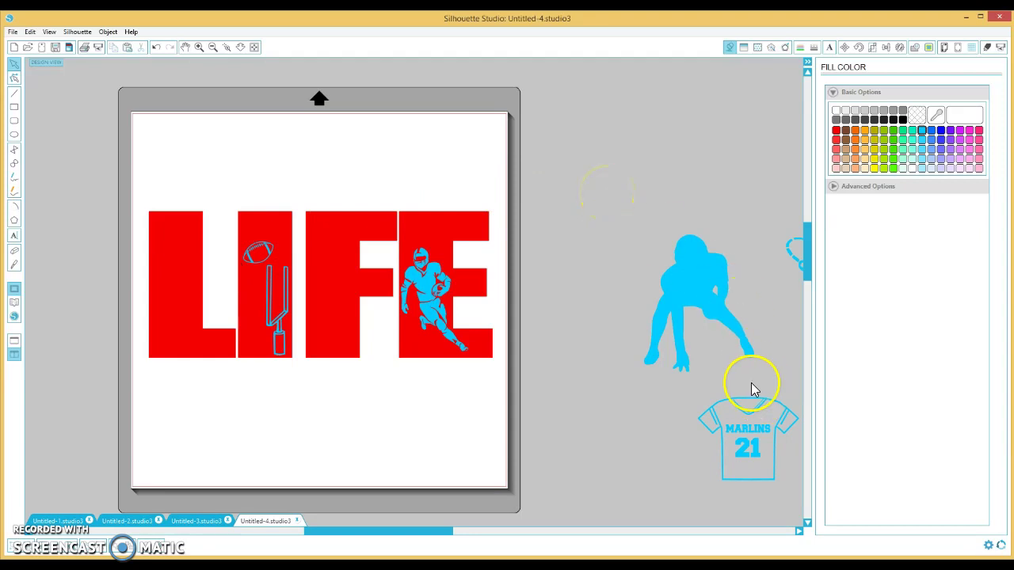
# - Bring the whistle and helmet near the page, shrinking the whistle to about 0.8 in wide
pyautogui.moveTo(449, 533); pyautogui.dragTo(480, 525)
pyautogui.moveTo(728, 277); pyautogui.dragTo(499, 199)
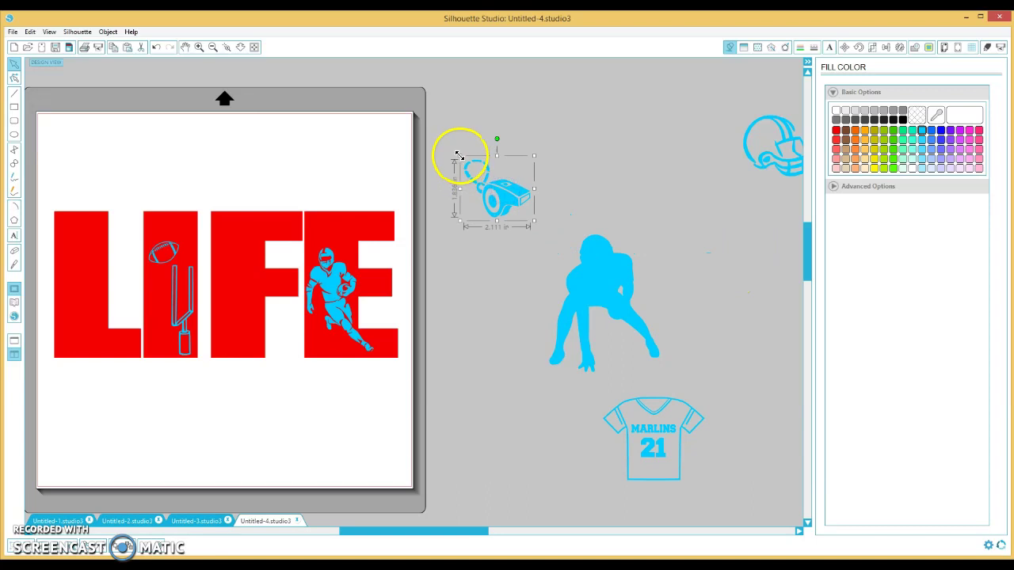
pyautogui.moveTo(460, 154); pyautogui.dragTo(497, 193)
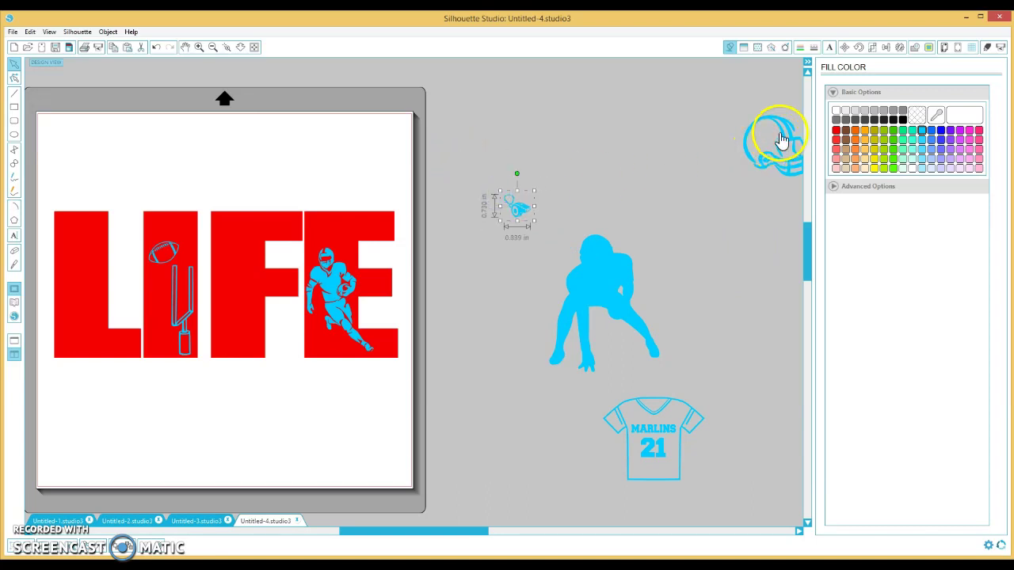
pyautogui.moveTo(754, 136); pyautogui.dragTo(459, 135)
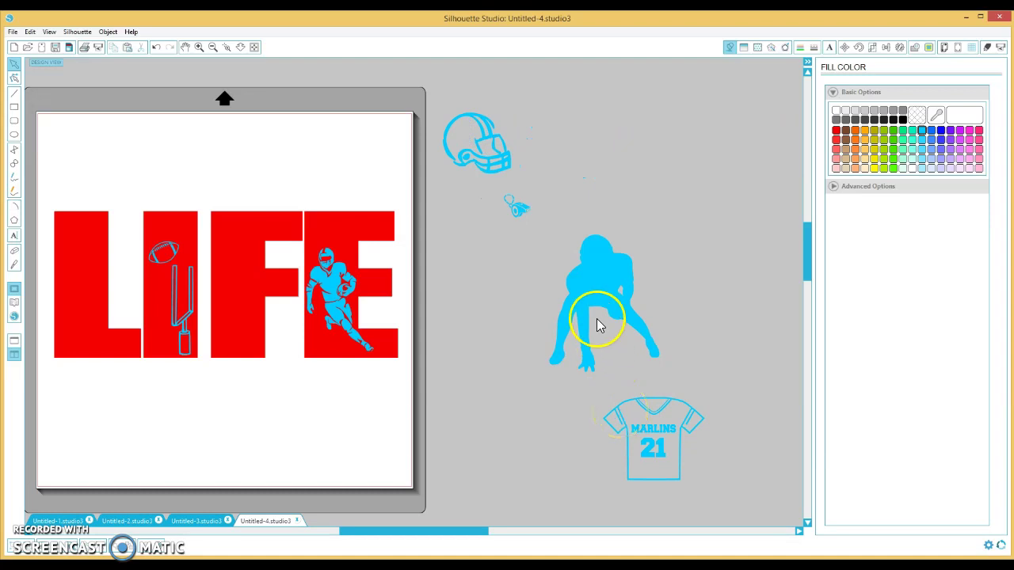
# - Shrink the crouching player to about 1.6 in, put it in the L, and set the helmet atop
pyautogui.click(583, 277)
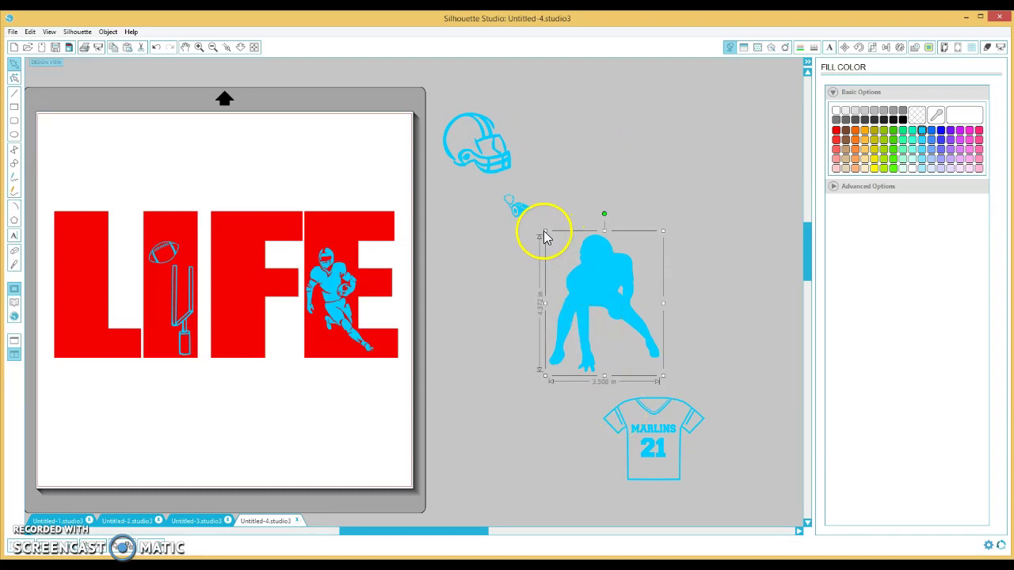
pyautogui.moveTo(546, 230); pyautogui.dragTo(605, 306)
pyautogui.moveTo(632, 337); pyautogui.dragTo(85, 314)
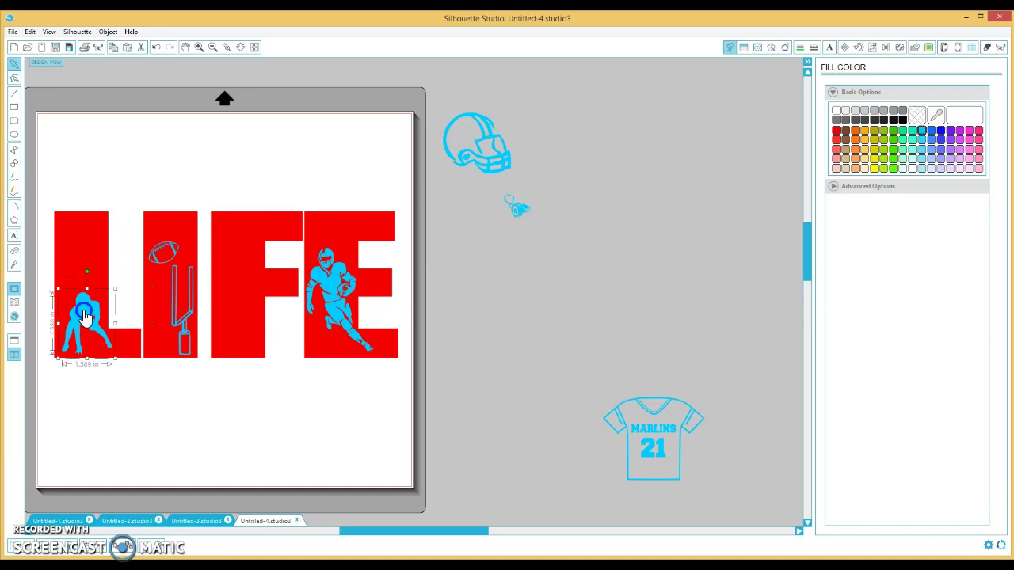
pyautogui.click(493, 290)
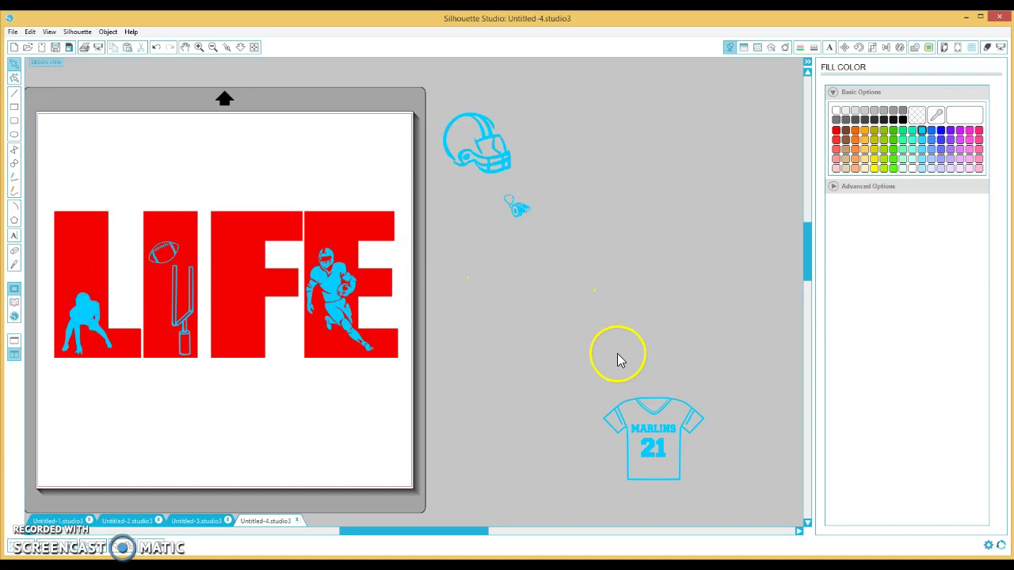
pyautogui.click(449, 136)
pyautogui.moveTo(448, 116); pyautogui.dragTo(71, 238)
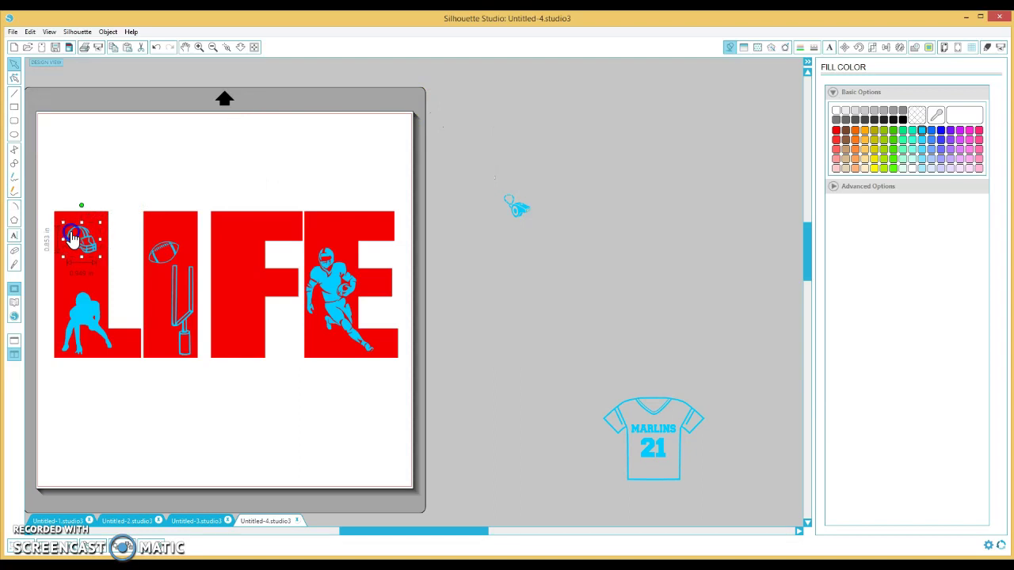
pyautogui.click(484, 233)
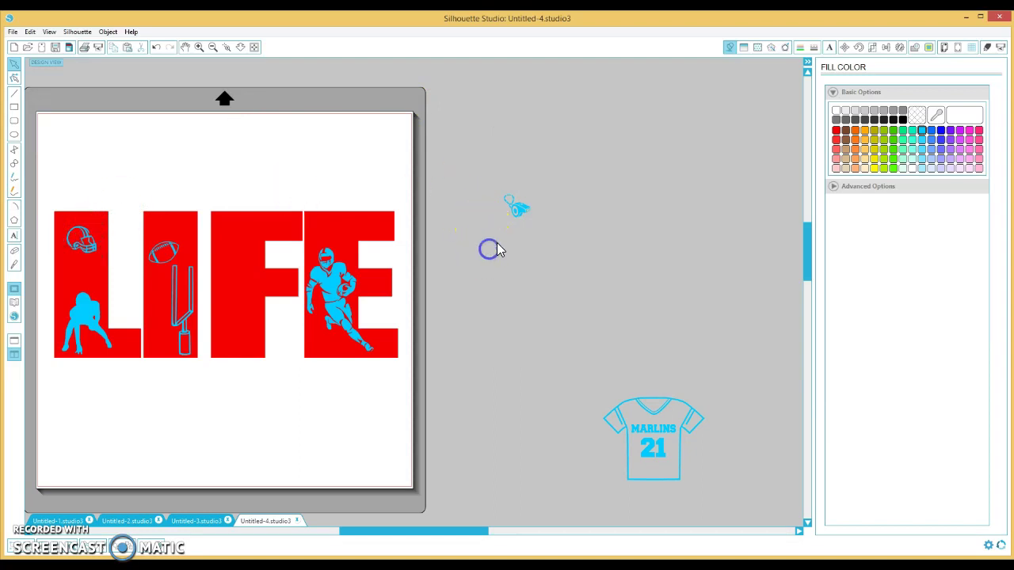
# - Place the whistle at the top of the F, enlarged and tilted counter-clockwise
pyautogui.moveTo(521, 214); pyautogui.dragTo(366, 201)
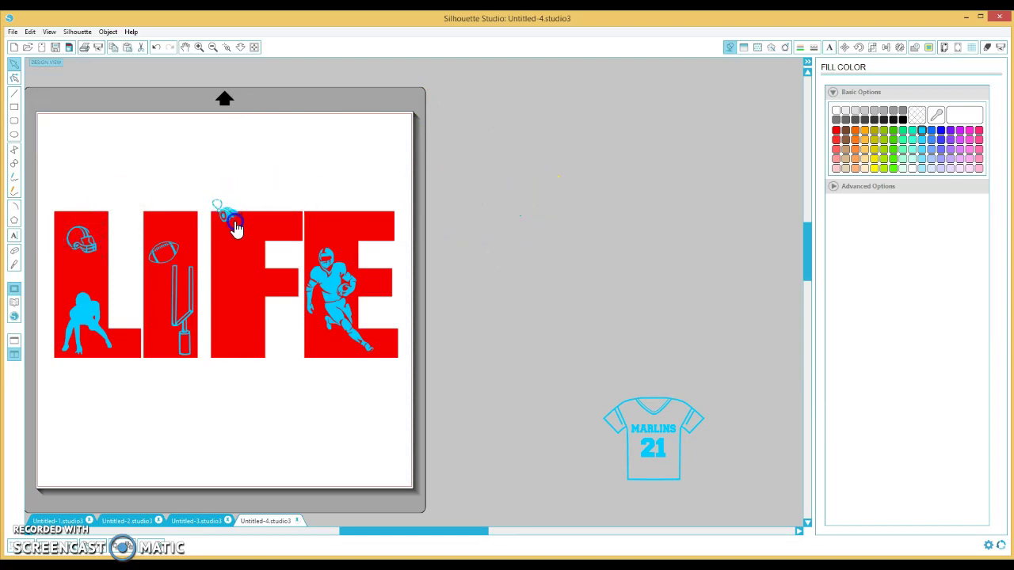
pyautogui.click(238, 229)
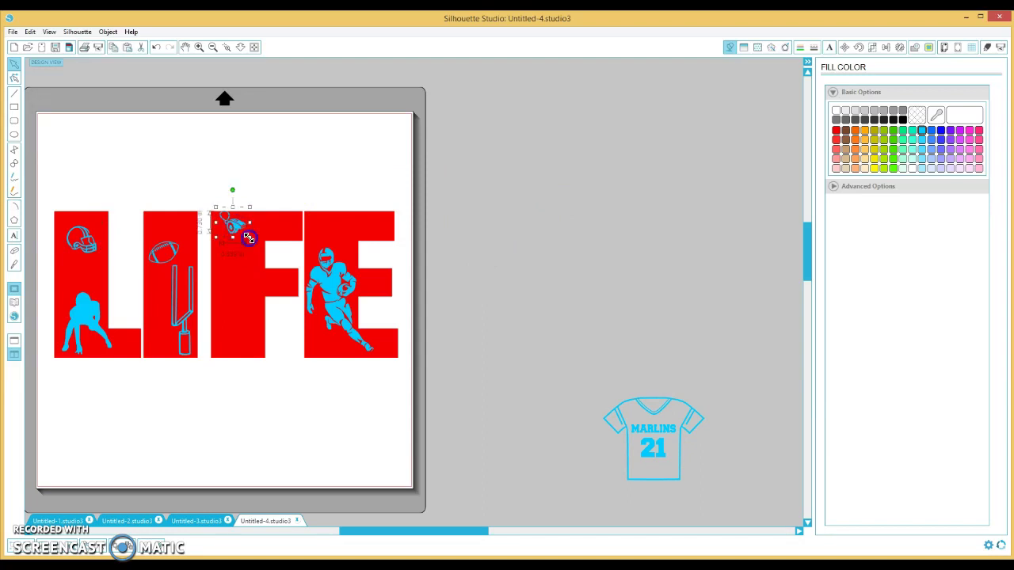
pyautogui.moveTo(248, 238); pyautogui.dragTo(264, 252)
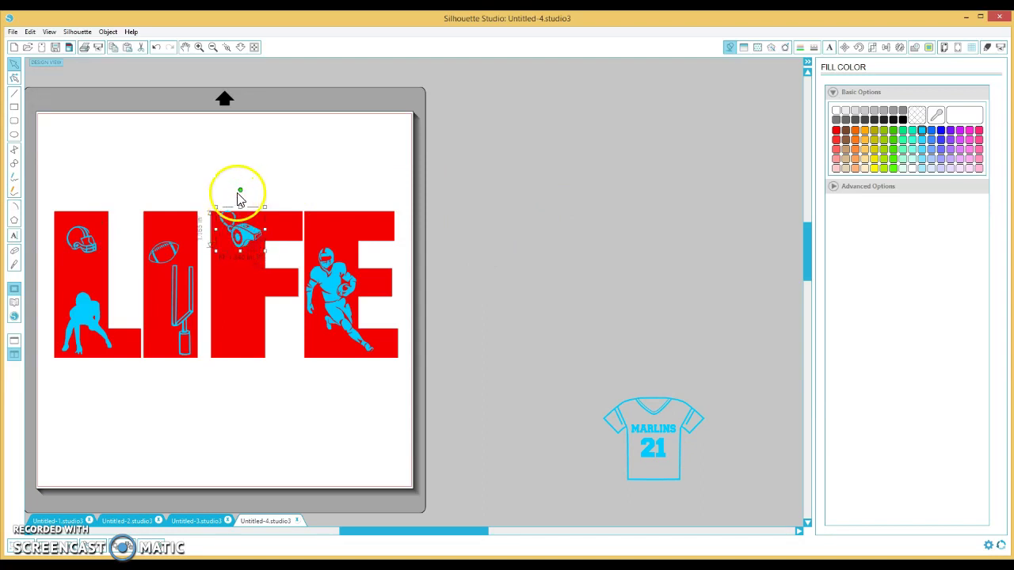
pyautogui.click(242, 185)
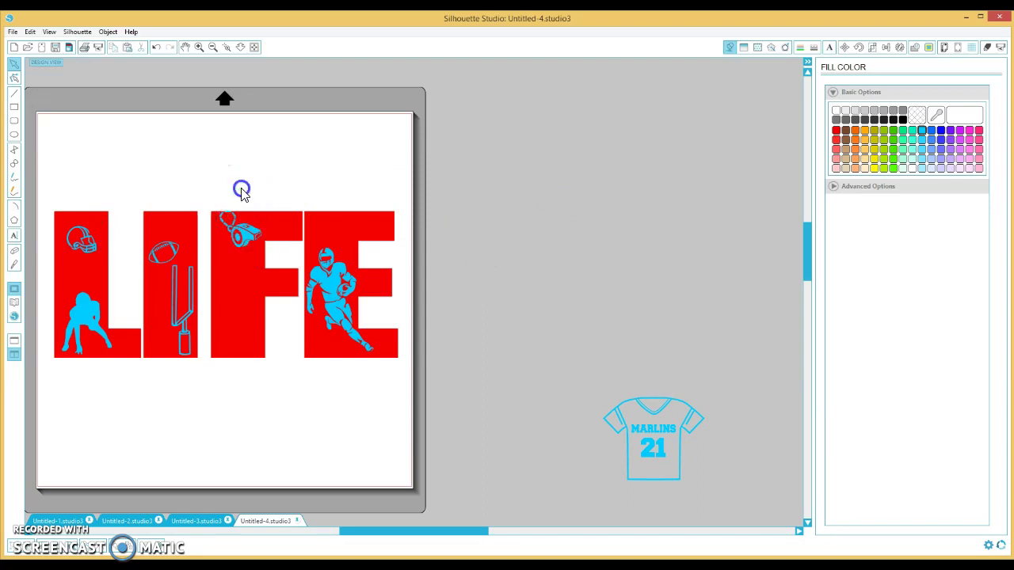
pyautogui.click(243, 240)
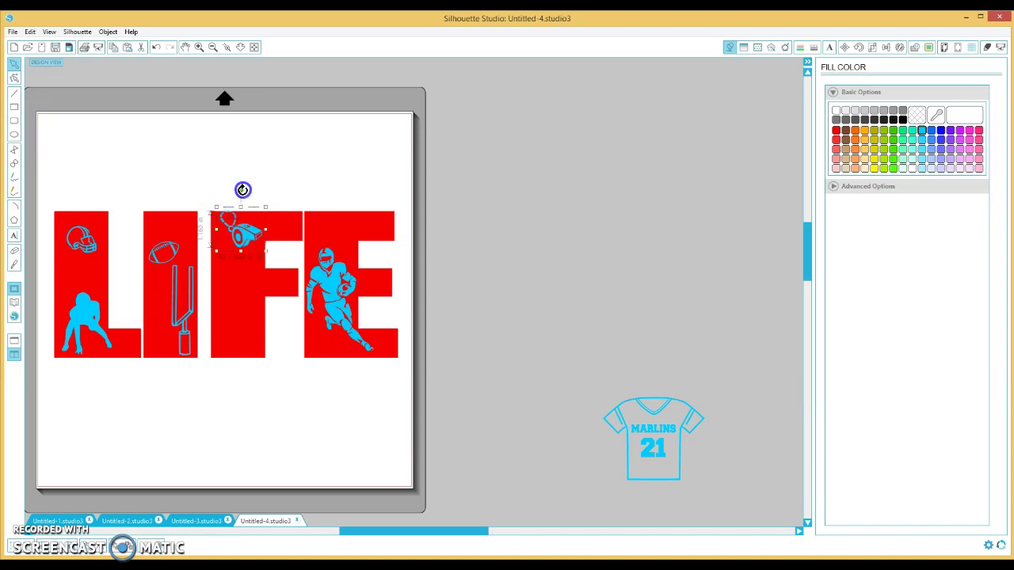
pyautogui.moveTo(242, 190); pyautogui.dragTo(225, 196)
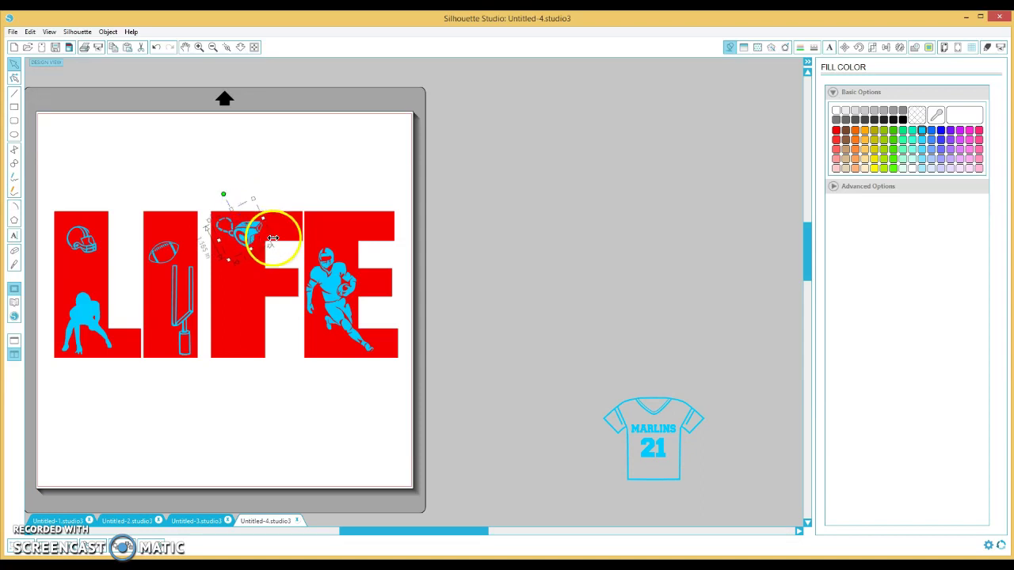
pyautogui.moveTo(273, 239); pyautogui.dragTo(283, 233)
pyautogui.click(453, 228)
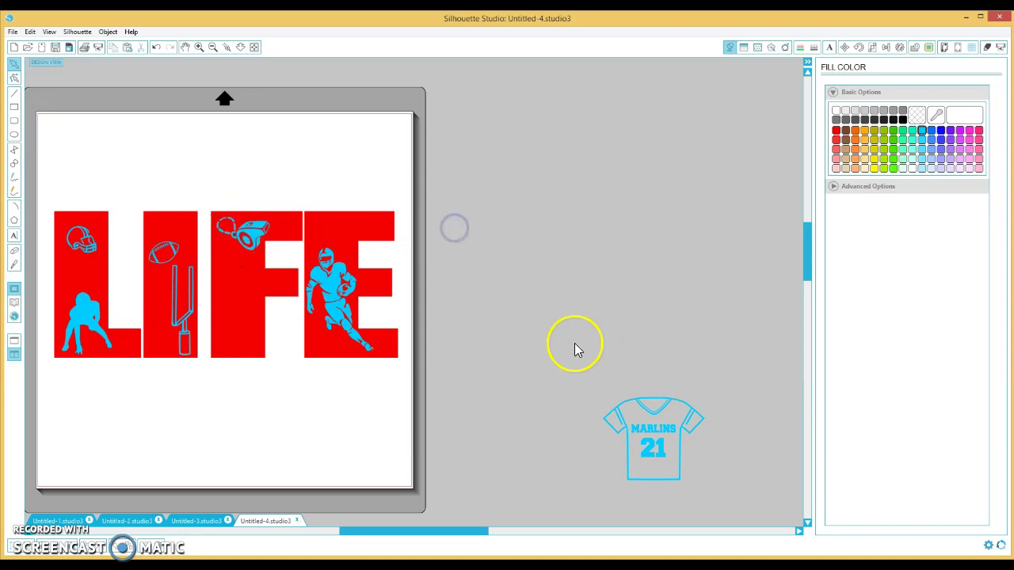
# - Move the MARLINS 21 jersey into the F and shrink it to fit below the whistle
pyautogui.moveTo(631, 407); pyautogui.dragTo(259, 308)
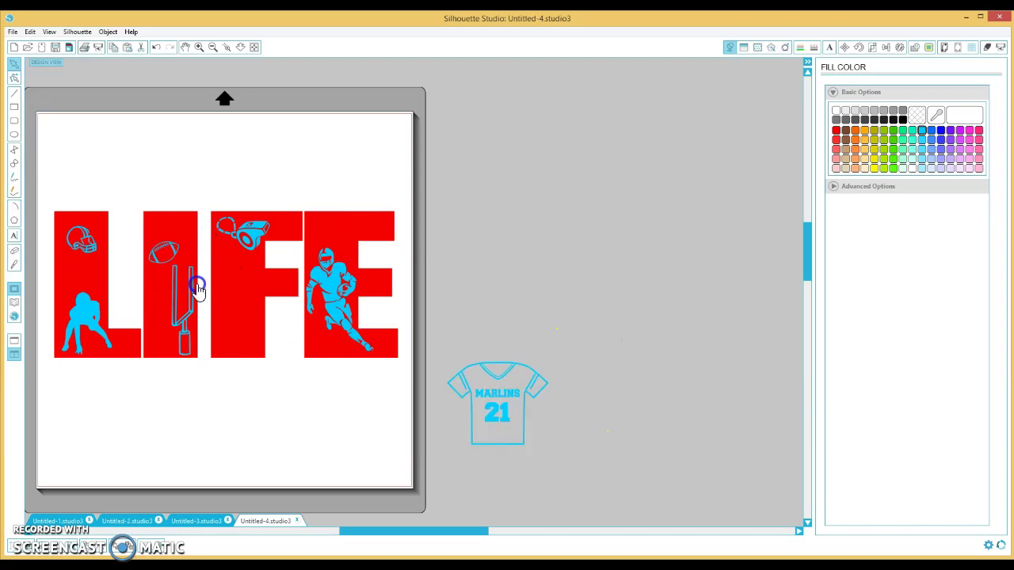
pyautogui.moveTo(196, 290)
pyautogui.mouseDown()
pyautogui.moveTo(226, 267)
pyautogui.moveTo(210, 281)
pyautogui.mouseUp()
pyautogui.click(140, 213)
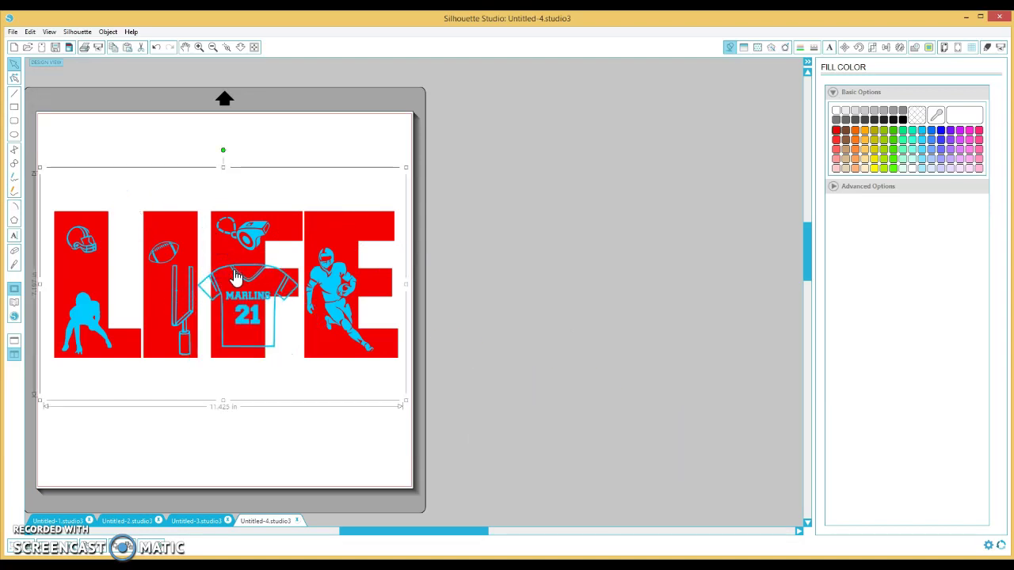
pyautogui.click(275, 281)
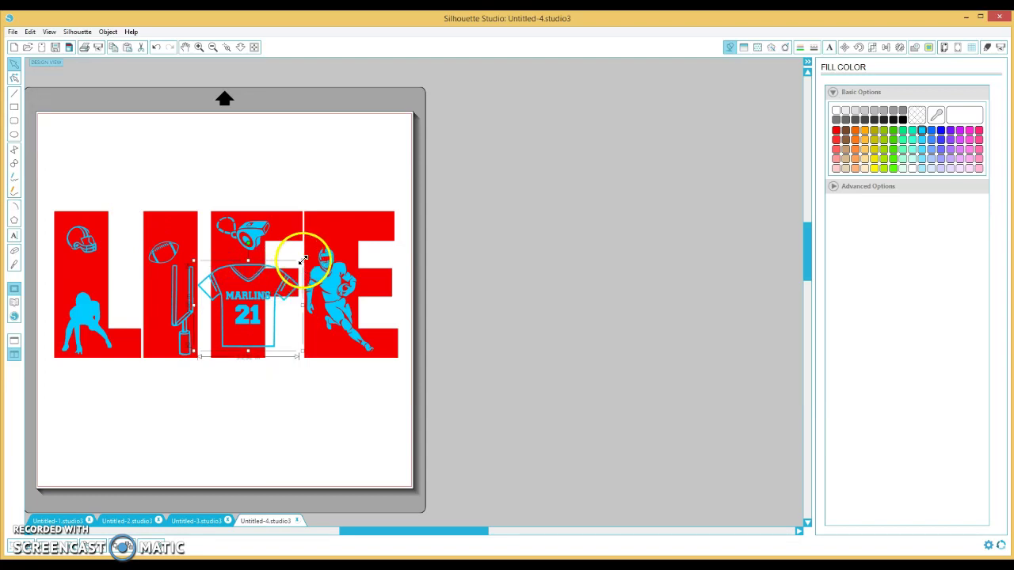
pyautogui.moveTo(303, 261)
pyautogui.mouseDown()
pyautogui.moveTo(252, 271)
pyautogui.moveTo(244, 294)
pyautogui.moveTo(254, 277)
pyautogui.mouseUp()
pyautogui.click(574, 274)
pyautogui.moveTo(386, 535); pyautogui.dragTo(320, 531)
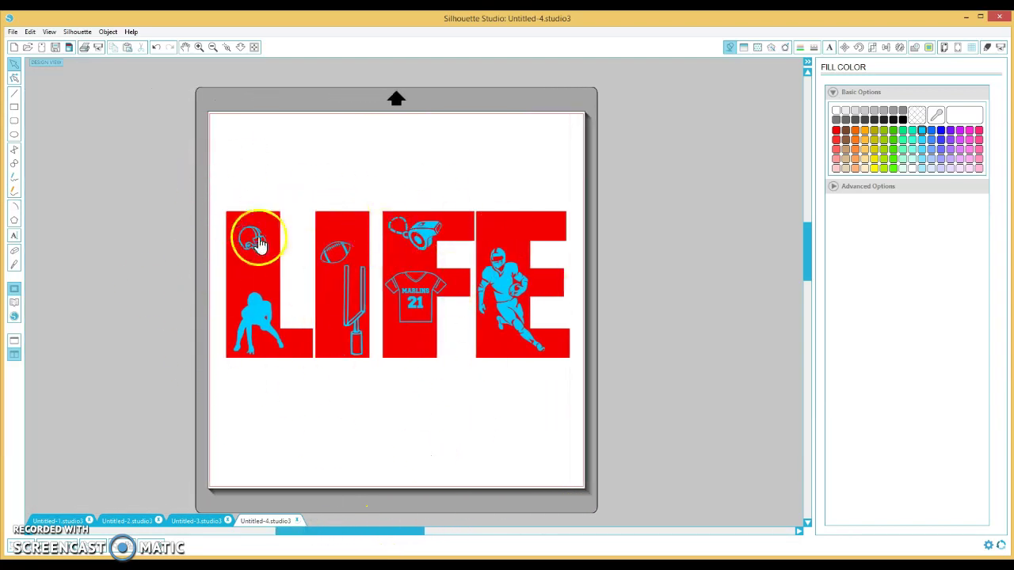
# - Select the whole LIFE design and Subtract the graphics, leaving a 10.933 in wide design
pyautogui.moveTo(195, 187); pyautogui.dragTo(608, 349)
pyautogui.click(208, 174)
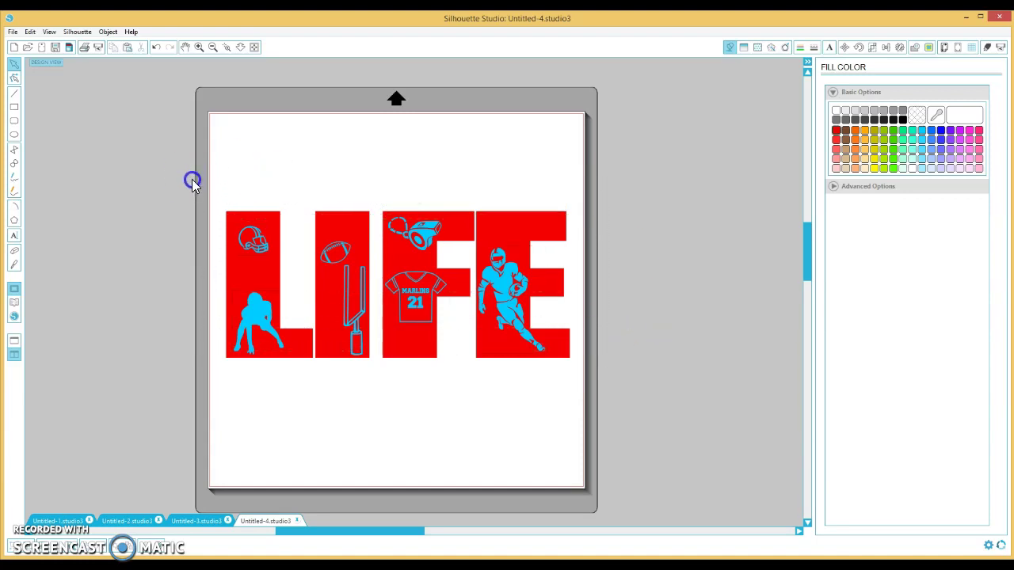
pyautogui.moveTo(509, 219); pyautogui.dragTo(583, 369)
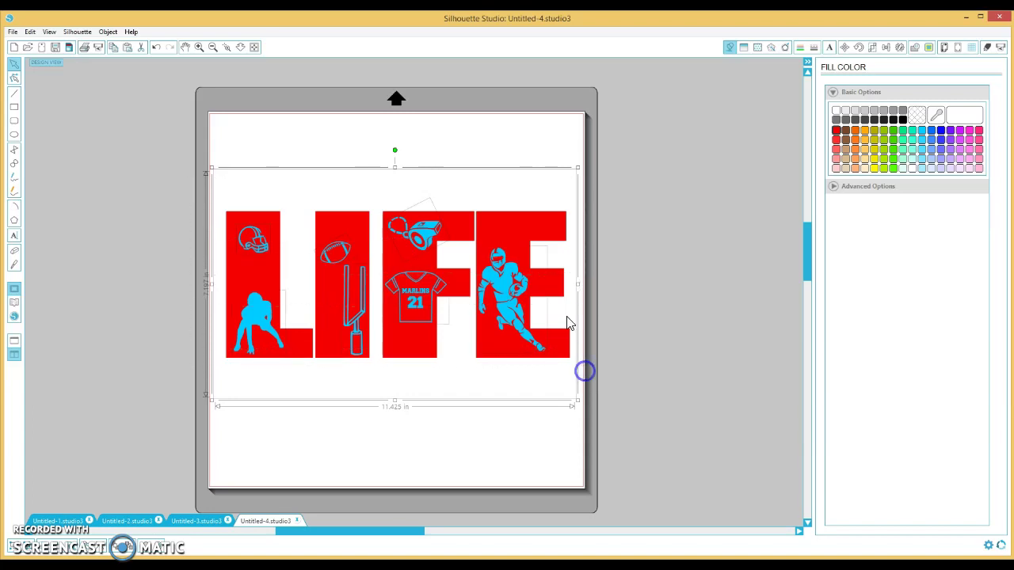
pyautogui.click(915, 49)
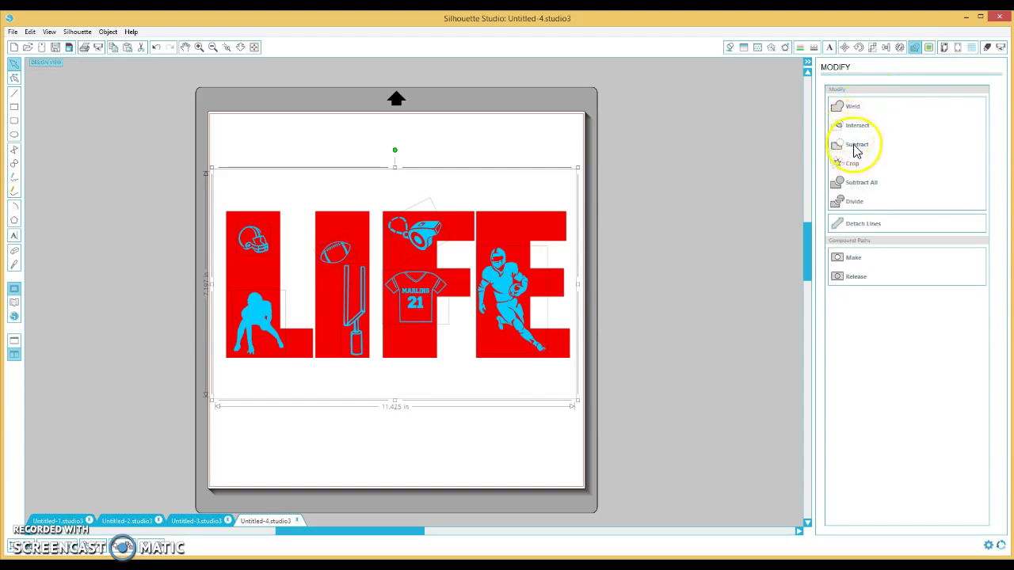
pyautogui.click(856, 150)
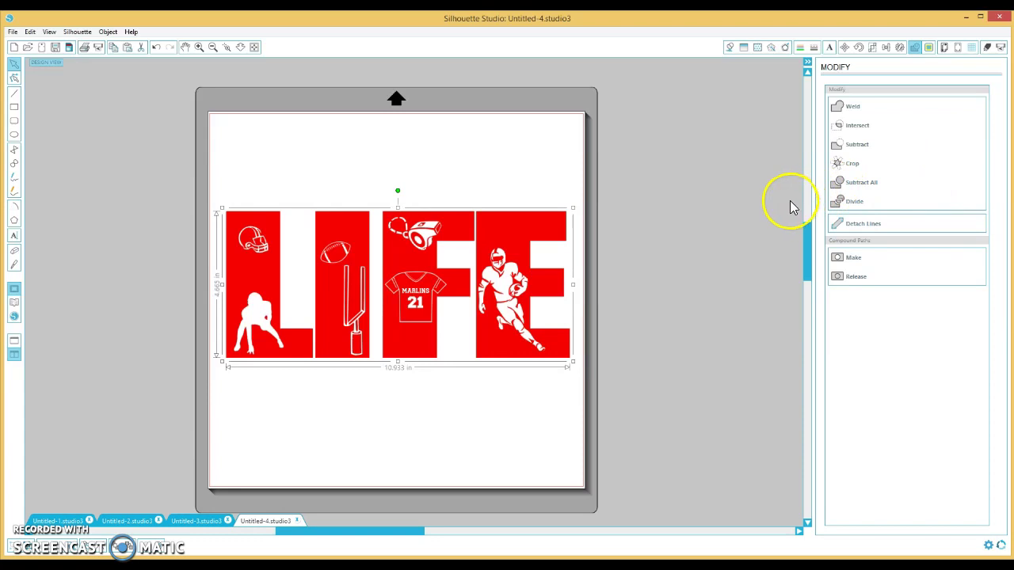
# - Move the LIFE design lower and add the text 'Football' above it
pyautogui.click(691, 194)
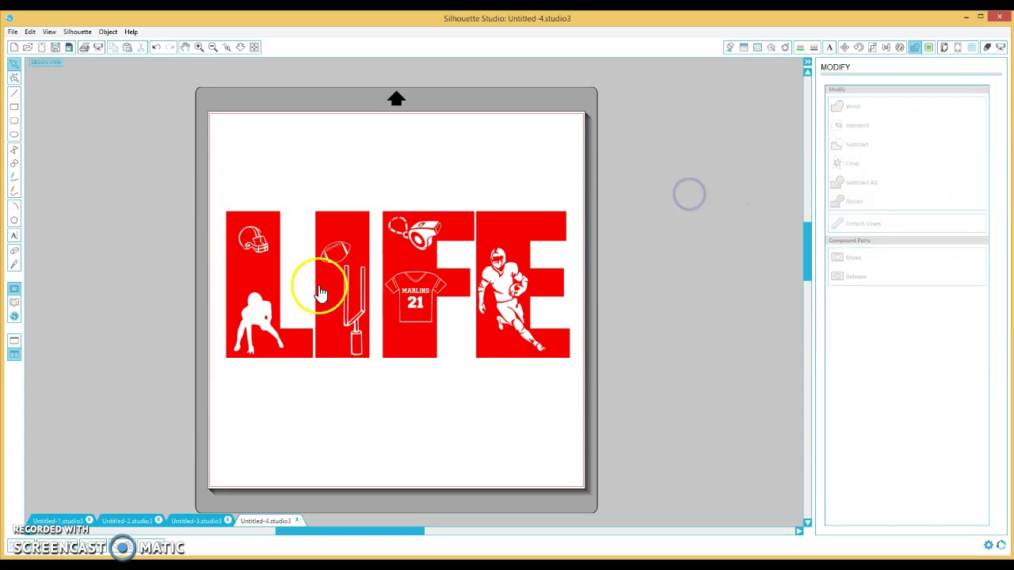
pyautogui.moveTo(375, 303)
pyautogui.mouseDown()
pyautogui.moveTo(351, 266)
pyautogui.moveTo(362, 229)
pyautogui.moveTo(364, 291)
pyautogui.mouseUp()
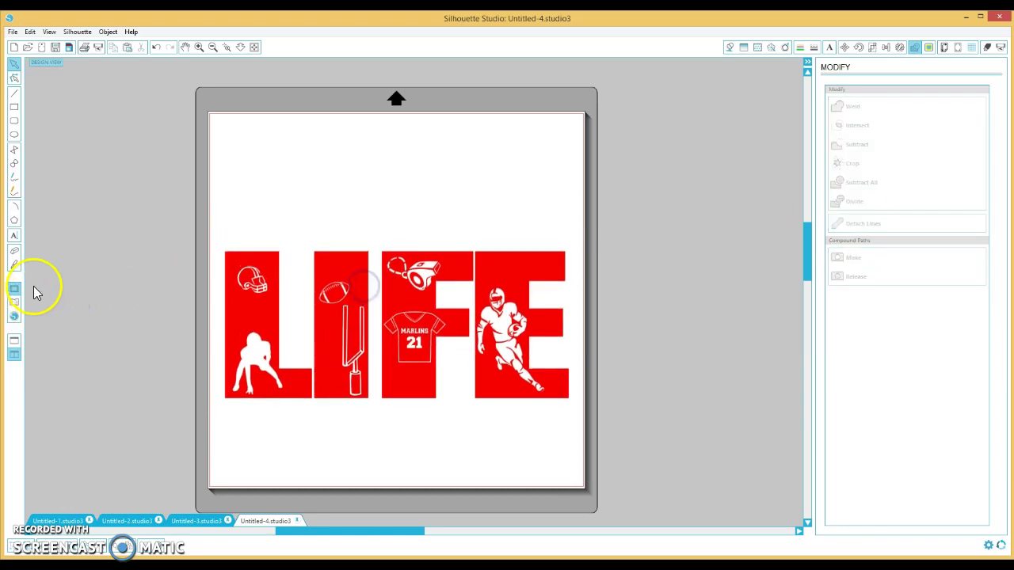
pyautogui.click(12, 239)
pyautogui.click(278, 215)
pyautogui.write('Football')
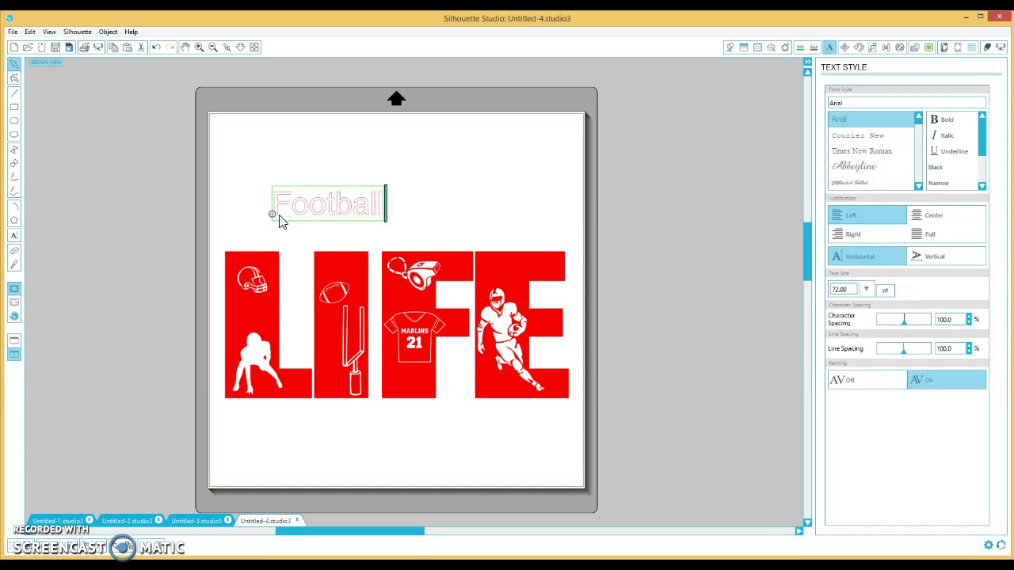
pyautogui.click(396, 177)
# - Set the Football text in the Altamonte Personal Use script font
pyautogui.click(369, 203)
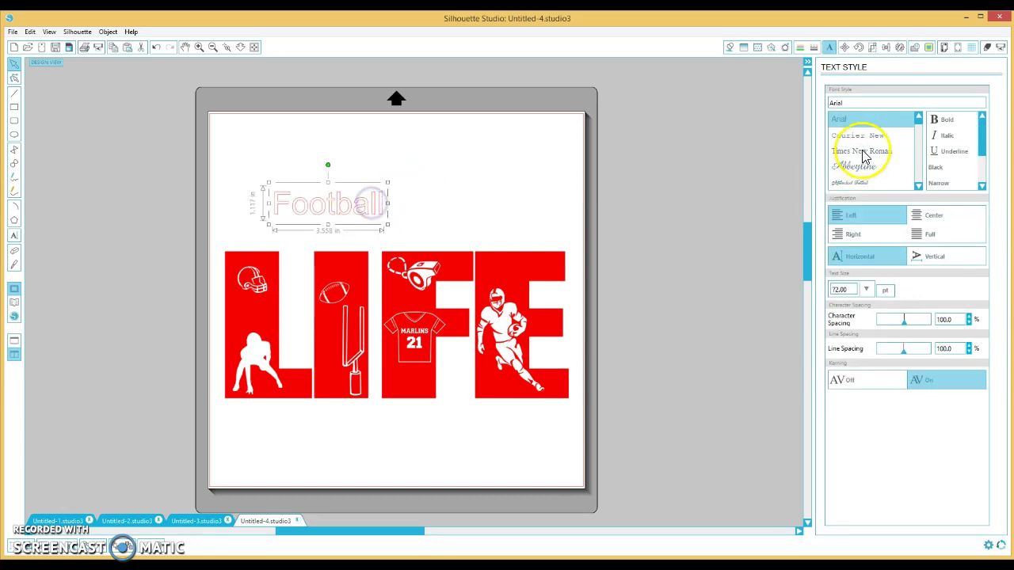
pyautogui.click(842, 168)
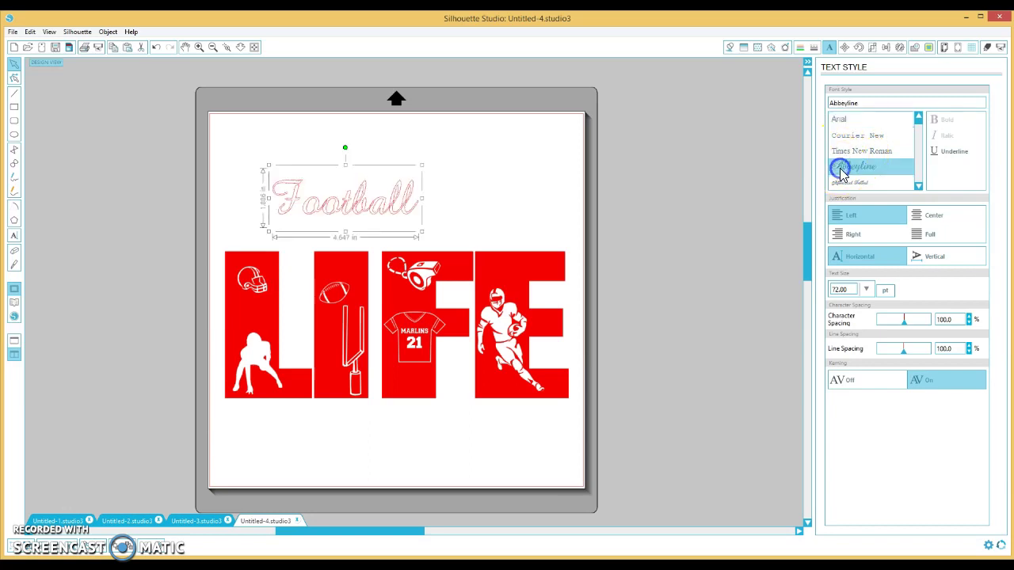
pyautogui.press('Down')
pyautogui.press('Down')
pyautogui.press('Down')
pyautogui.press('Down')
pyautogui.press('Down')
pyautogui.press('Down')
pyautogui.press('Down')
pyautogui.press('Down')
pyautogui.press('Down')
pyautogui.press('Down')
pyautogui.press('Down')
pyautogui.press('Down')
pyautogui.press('Down')
pyautogui.press('Down')
pyautogui.click(842, 174)
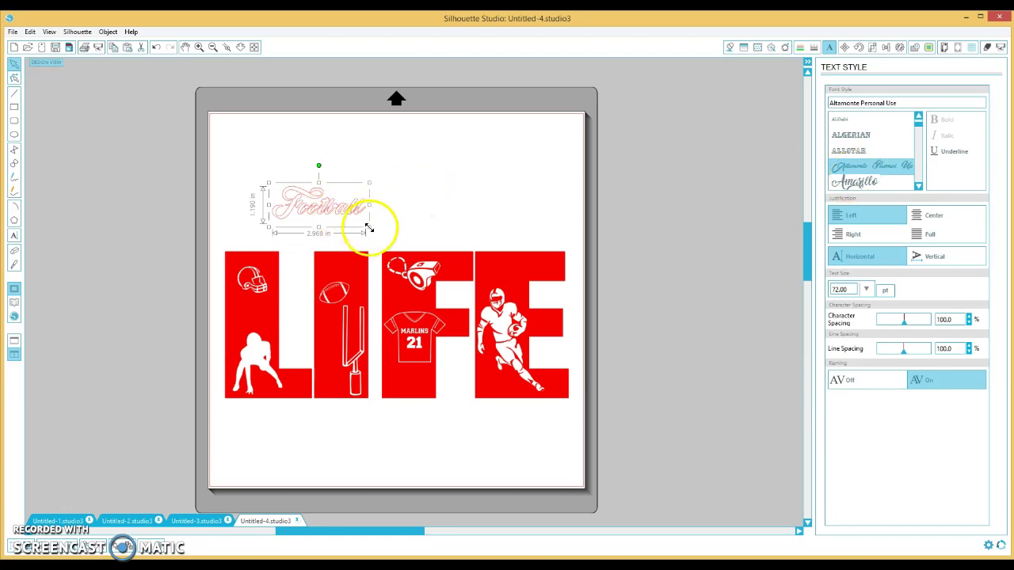
# - Enlarge the Football text and shift it slightly right
pyautogui.moveTo(369, 228); pyautogui.dragTo(452, 298)
pyautogui.moveTo(268, 183); pyautogui.dragTo(230, 165)
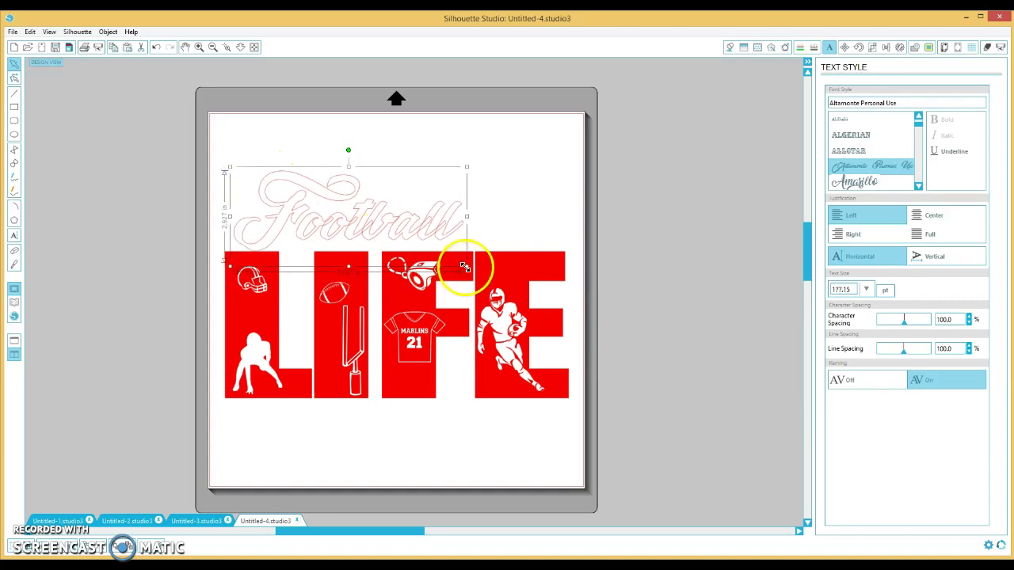
pyautogui.moveTo(466, 269); pyautogui.dragTo(483, 275)
pyautogui.moveTo(416, 229); pyautogui.dragTo(435, 224)
# - Switch Football to the Angel Tears Neue Personal Use script font
pyautogui.click(852, 176)
pyautogui.press('Down')
pyautogui.press('Down')
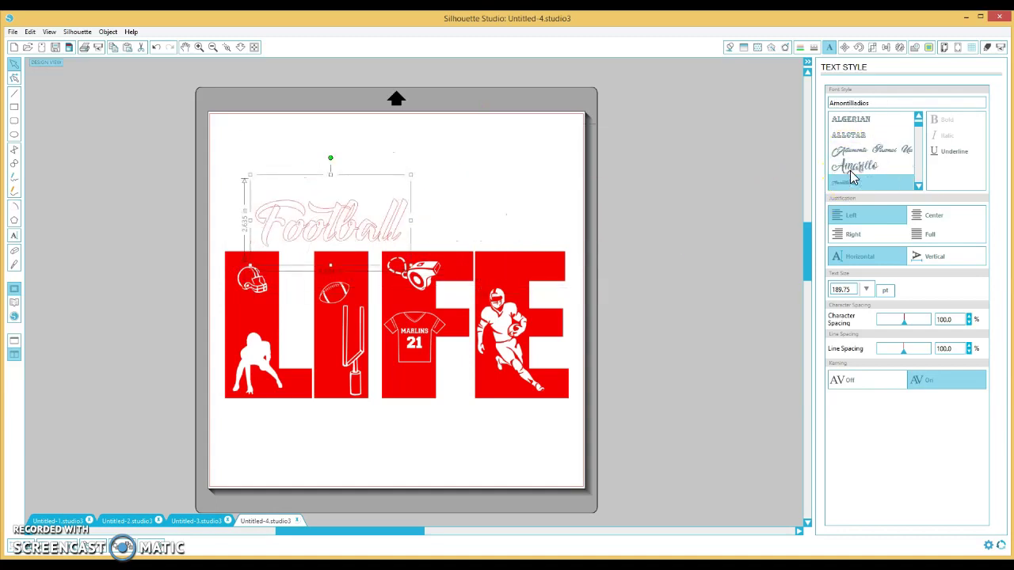
pyautogui.press('Down')
pyautogui.press('Down')
pyautogui.press('Down')
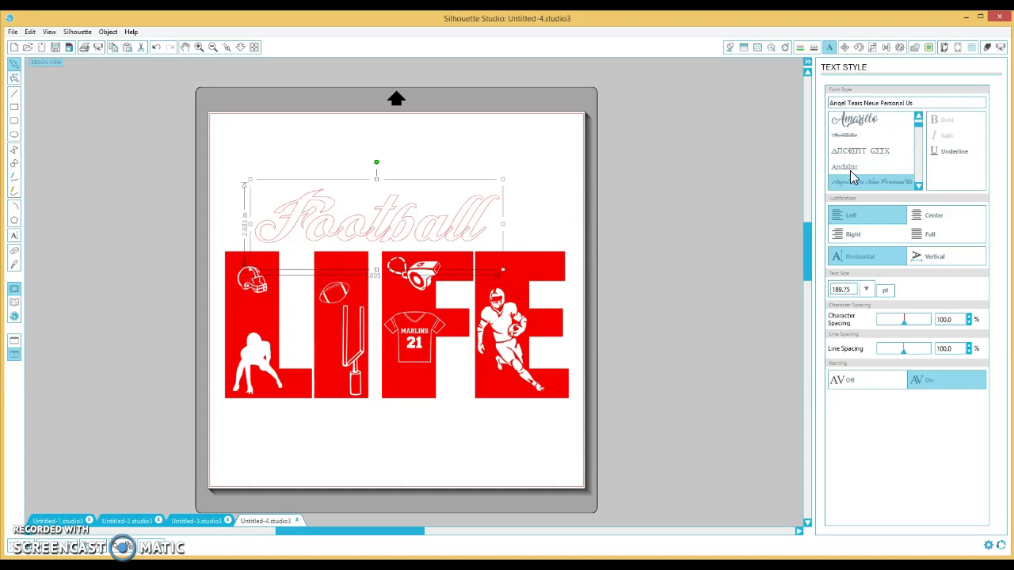
pyautogui.press('Down')
pyautogui.press('Down')
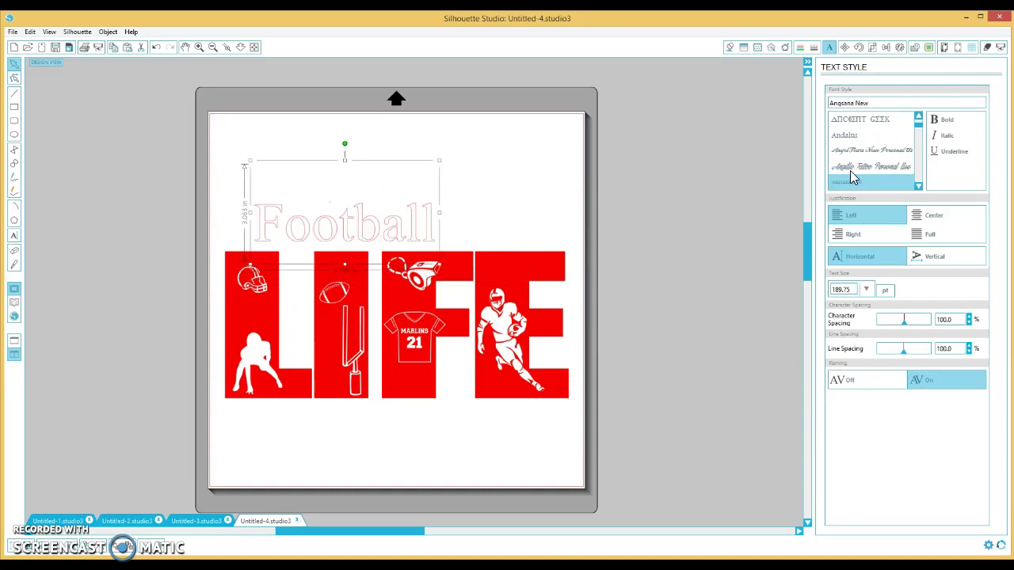
pyautogui.press('Up')
pyautogui.press('Up')
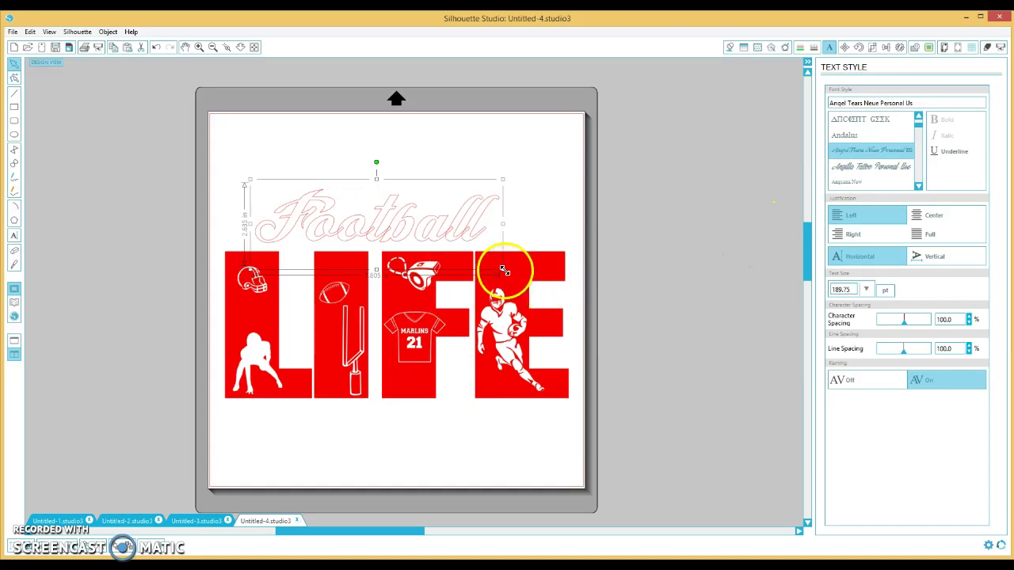
# - Stretch Football to about 223.10 pt so it spans nearly LIFE's width
pyautogui.moveTo(503, 271); pyautogui.dragTo(529, 287)
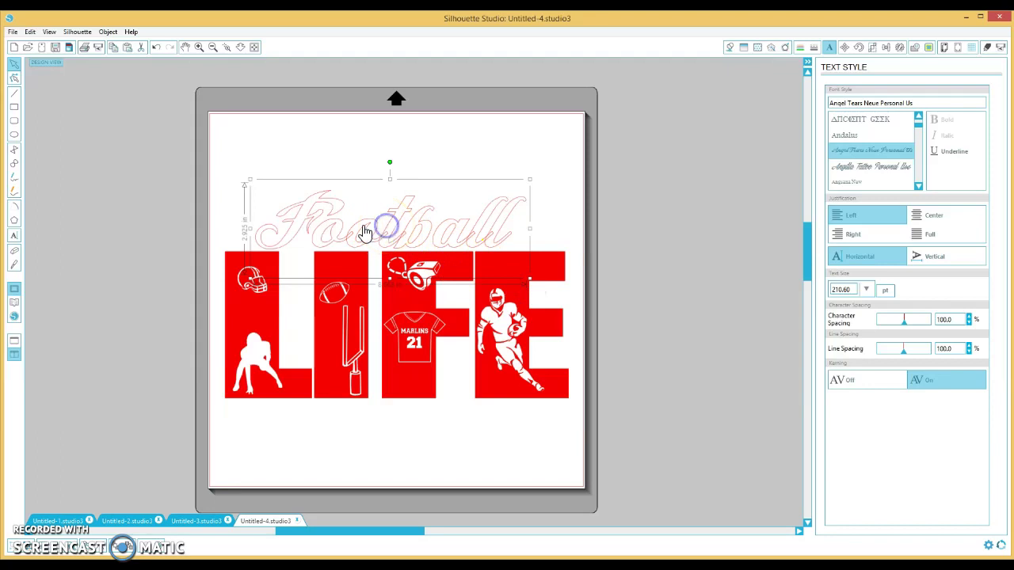
pyautogui.moveTo(529, 229); pyautogui.dragTo(551, 229)
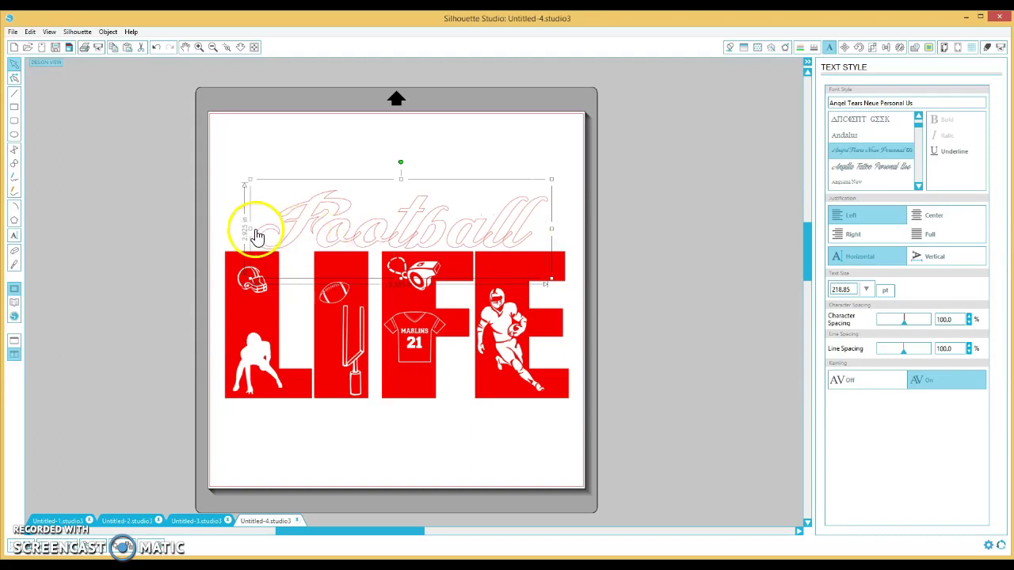
pyautogui.moveTo(250, 228); pyautogui.dragTo(239, 228)
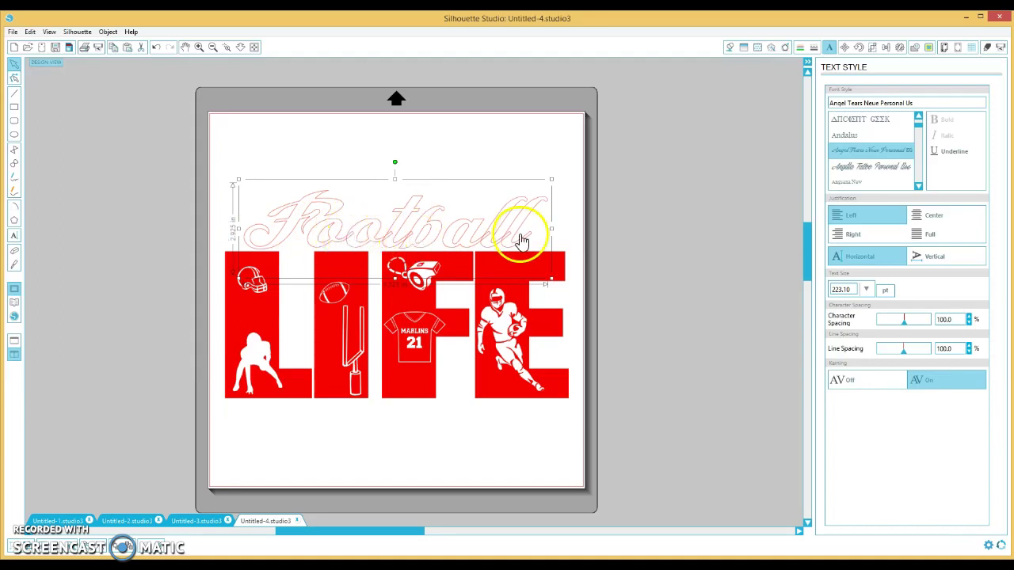
# - Weld Football into one shape, fill it light blue with no outline, and nudge it down
pyautogui.click(915, 50)
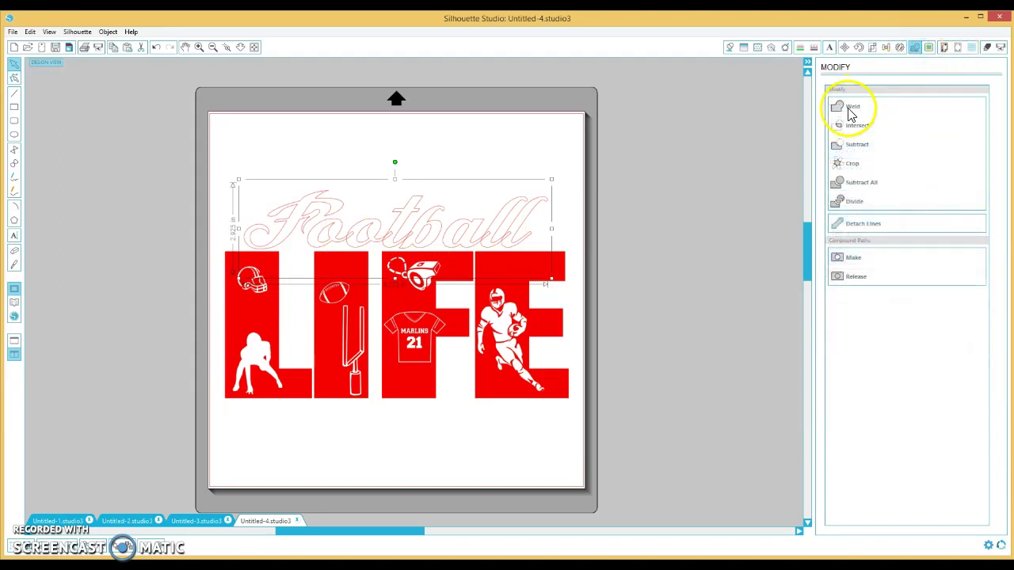
pyautogui.click(850, 114)
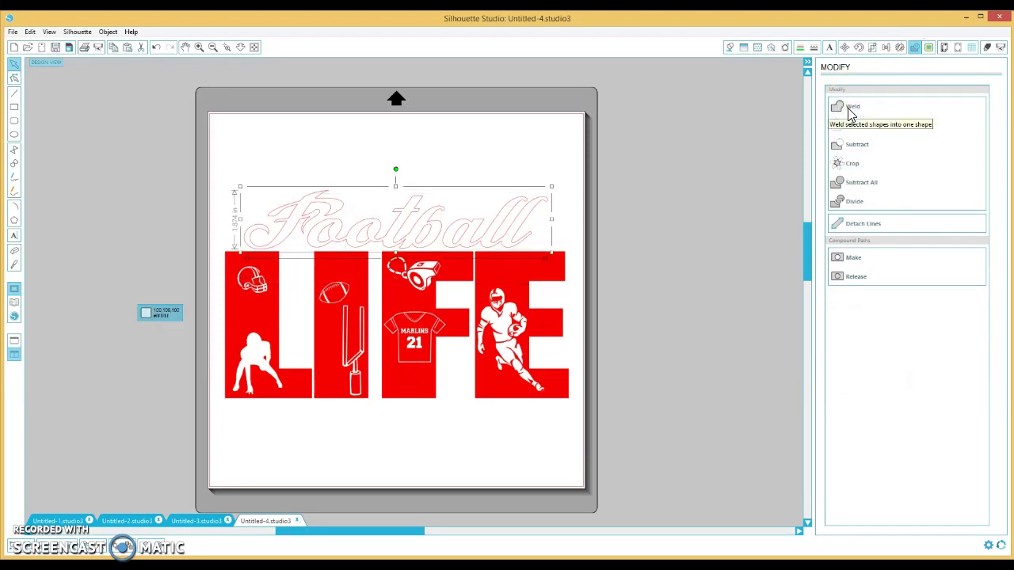
pyautogui.click(730, 47)
pyautogui.click(923, 135)
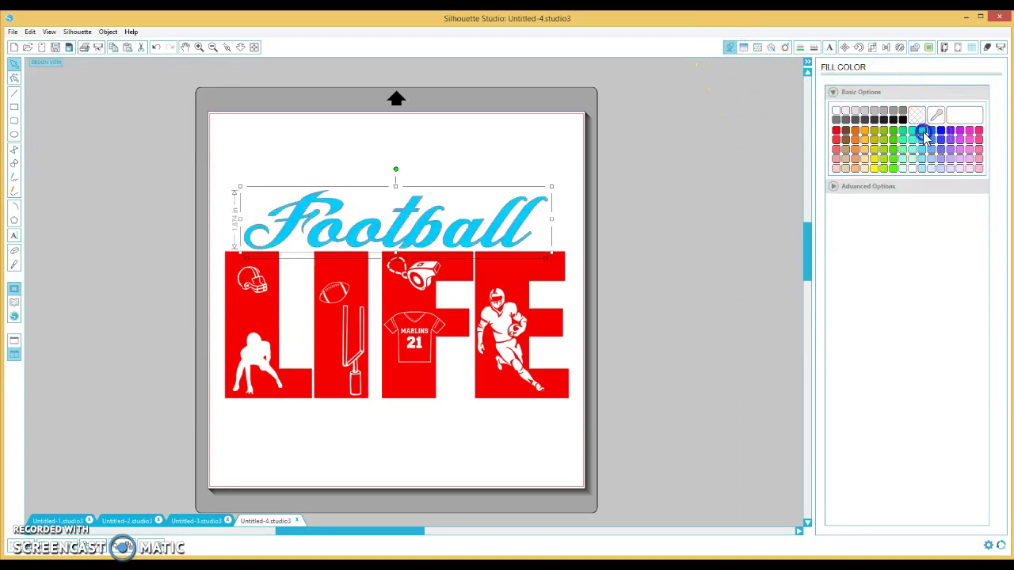
pyautogui.click(800, 47)
pyautogui.click(919, 114)
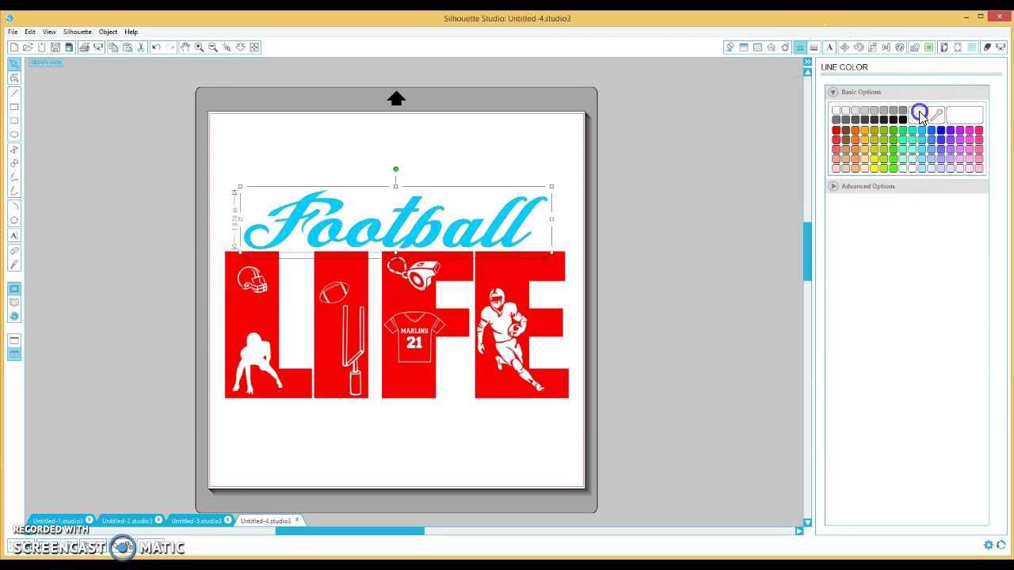
pyautogui.click(429, 219)
pyautogui.moveTo(432, 224); pyautogui.dragTo(433, 225)
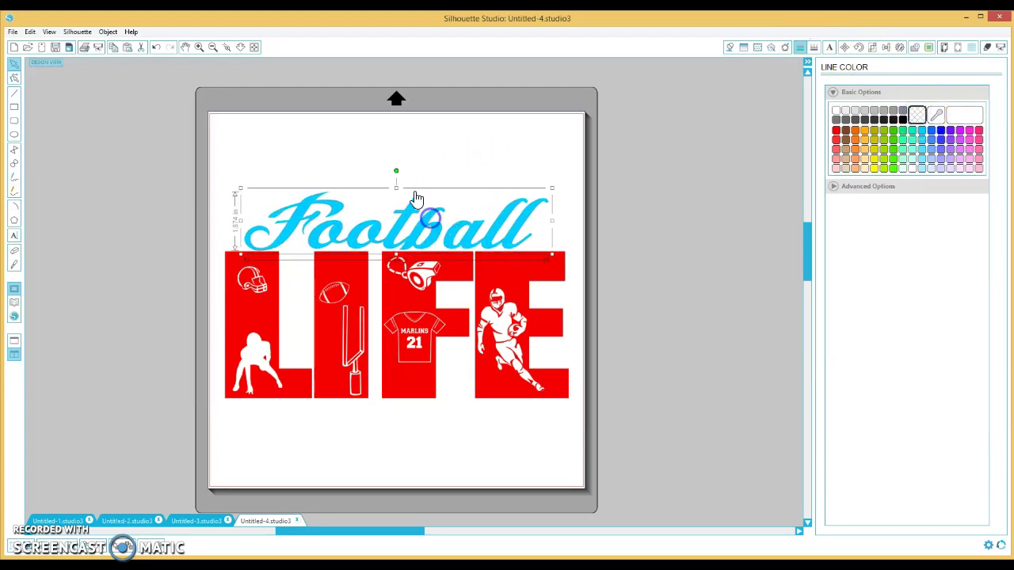
# - Select Football and LIFE together and align them to center horizontally
pyautogui.moveTo(185, 151); pyautogui.dragTo(583, 328)
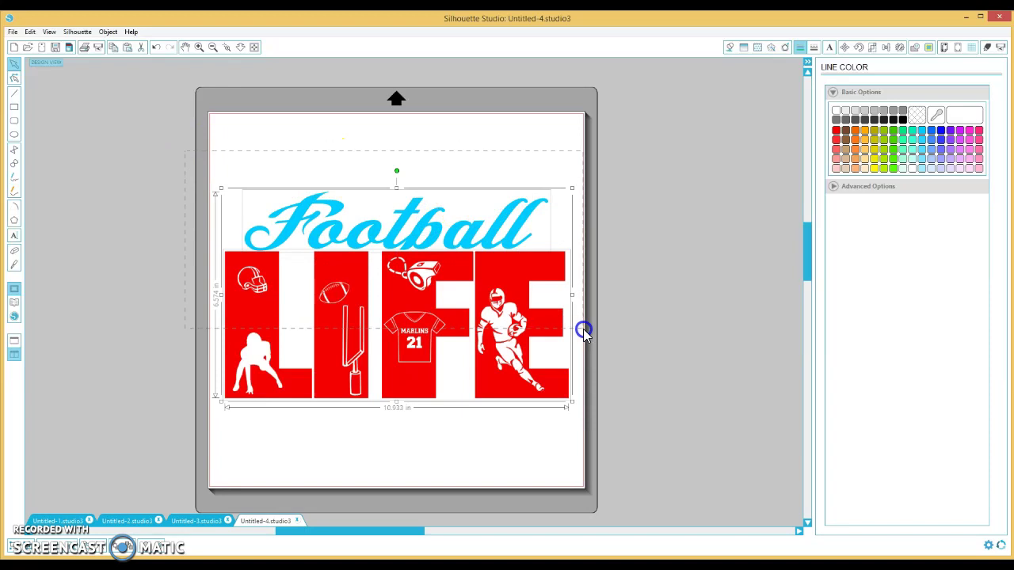
pyautogui.click(887, 47)
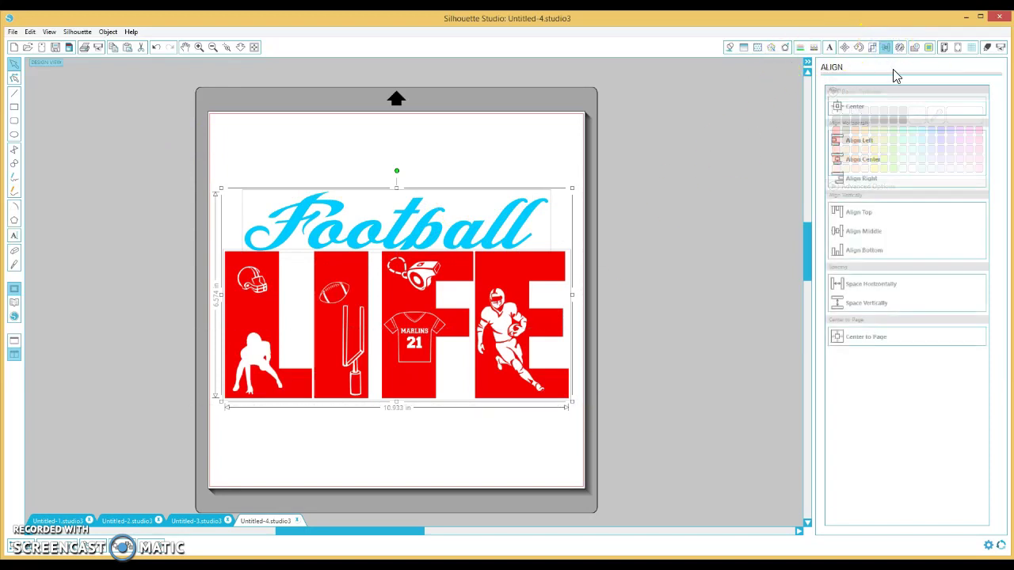
pyautogui.click(868, 166)
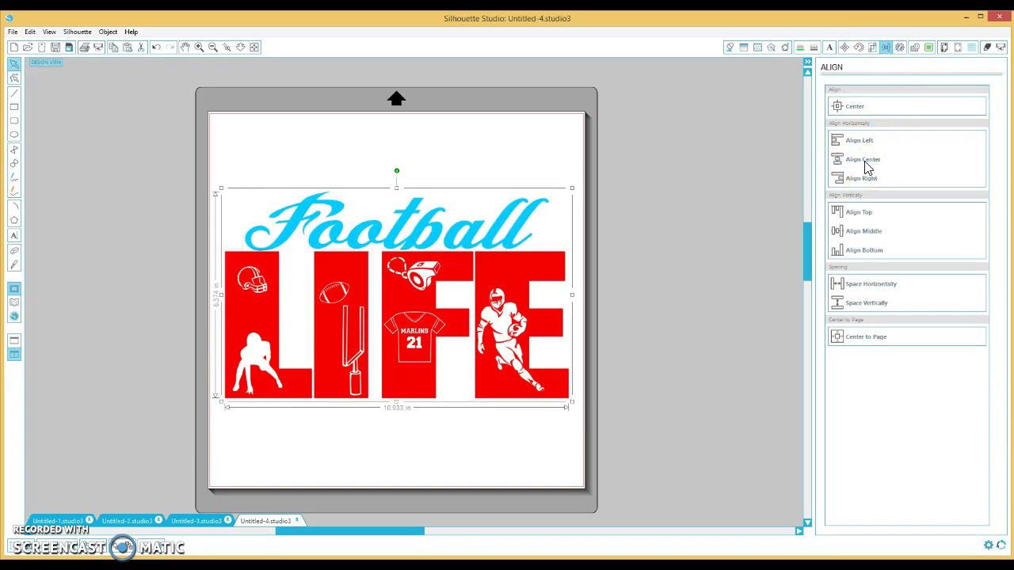
# - Move the combined Football and LIFE design higher on the mat
pyautogui.click(636, 244)
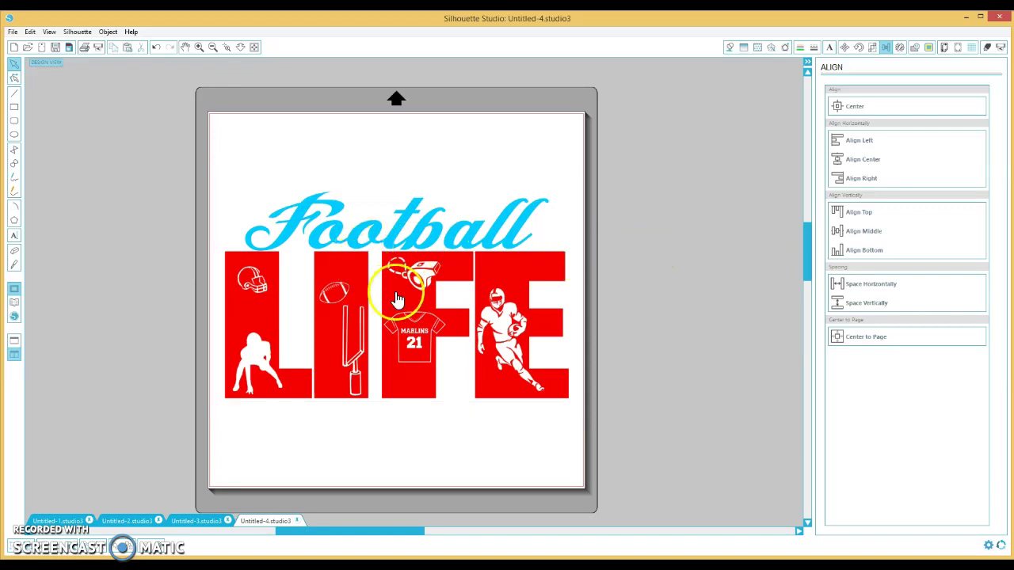
pyautogui.moveTo(398, 299); pyautogui.dragTo(394, 274)
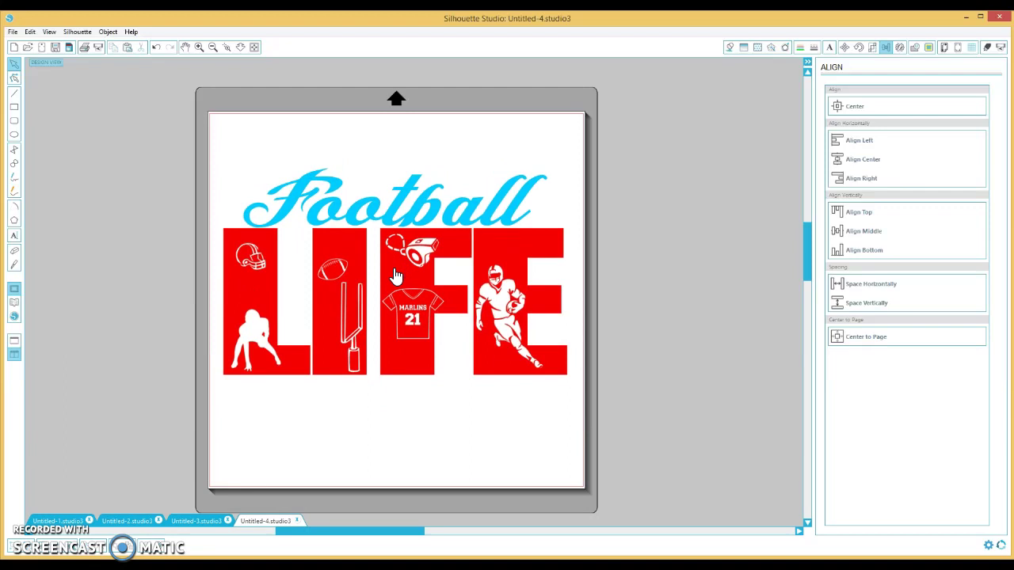
pyautogui.click(383, 250)
pyautogui.click(529, 409)
pyautogui.moveTo(379, 564)
pyautogui.click(349, 503)
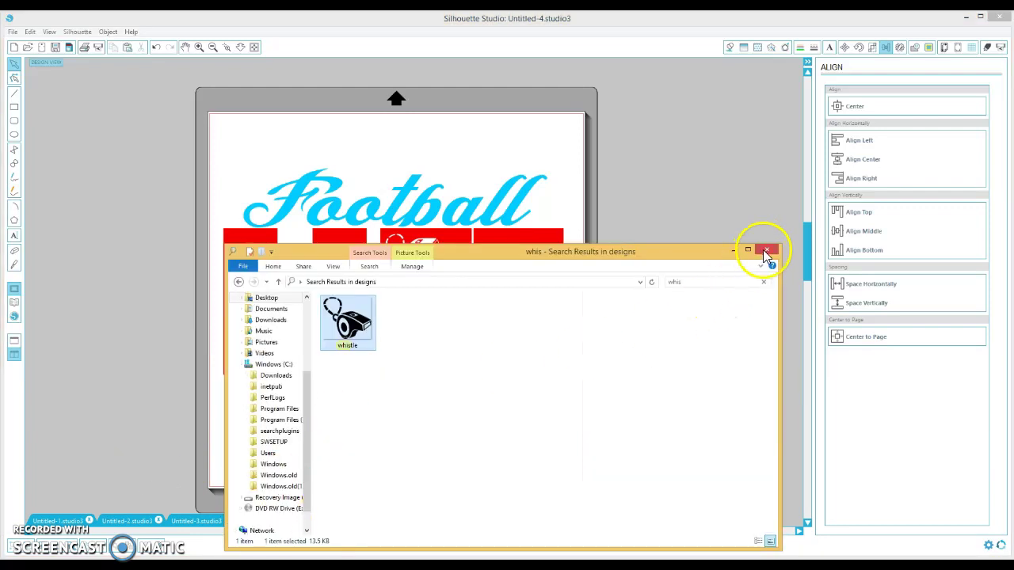
pyautogui.click(763, 252)
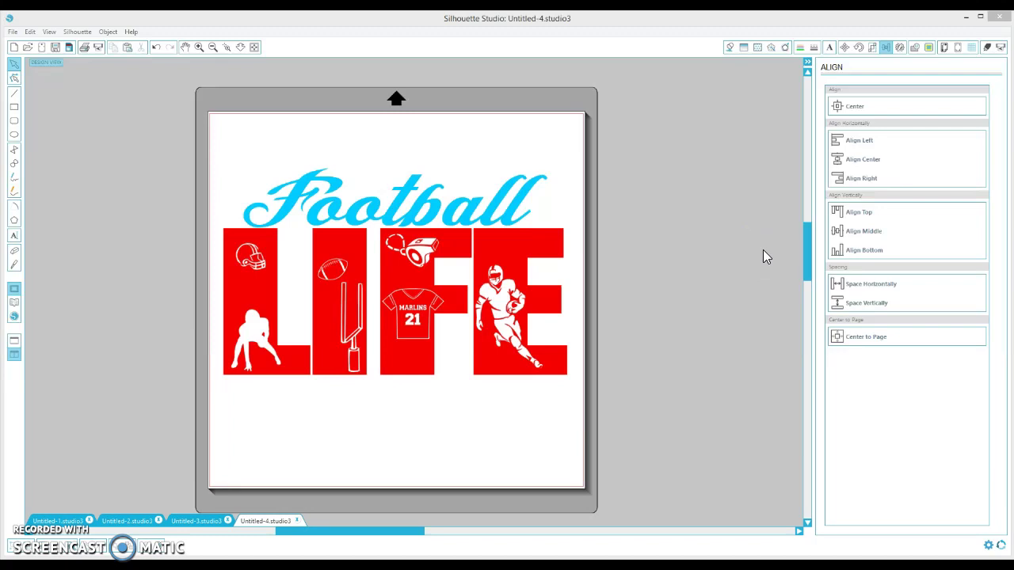
pyautogui.click(843, 285)
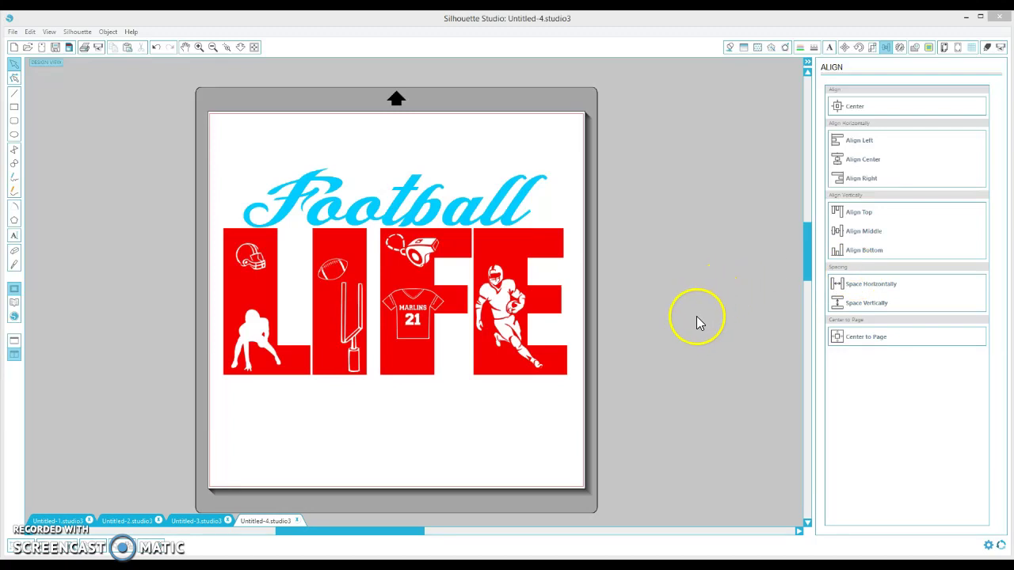